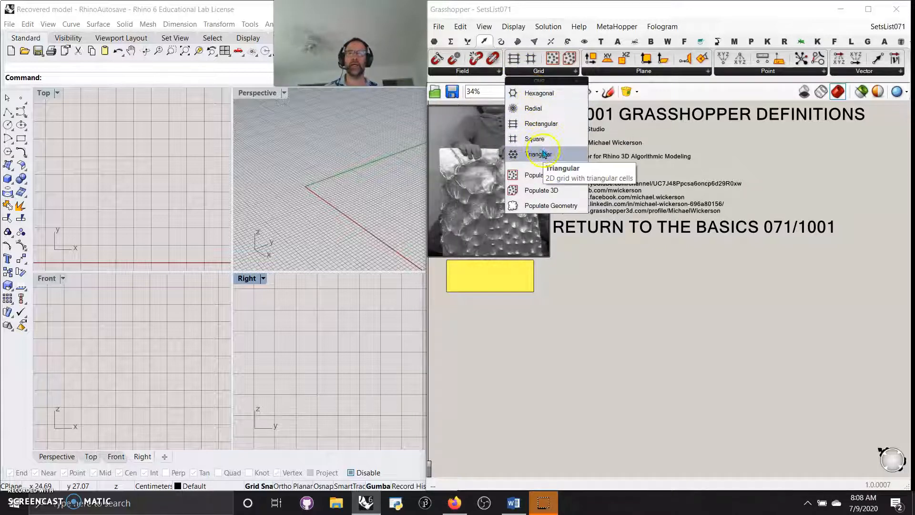
Place a Rectangular grid component on the empty canvas below the title text.
left_click_drag(534, 124, 548, 309)
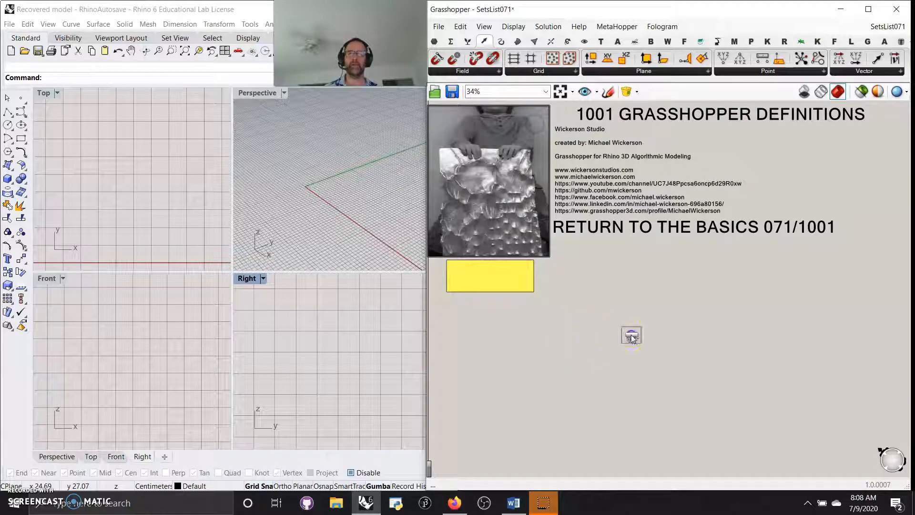
left_click_drag(633, 338, 611, 307)
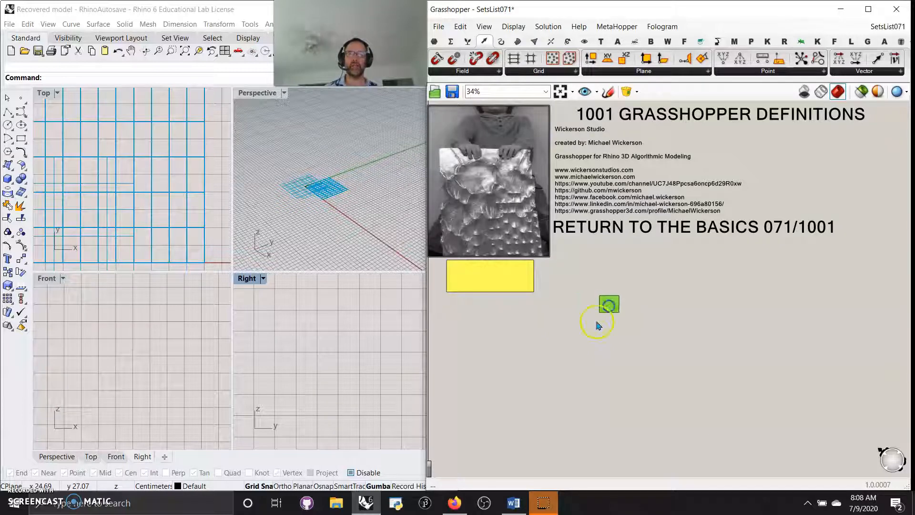
scroll(318, 209, "up", 5)
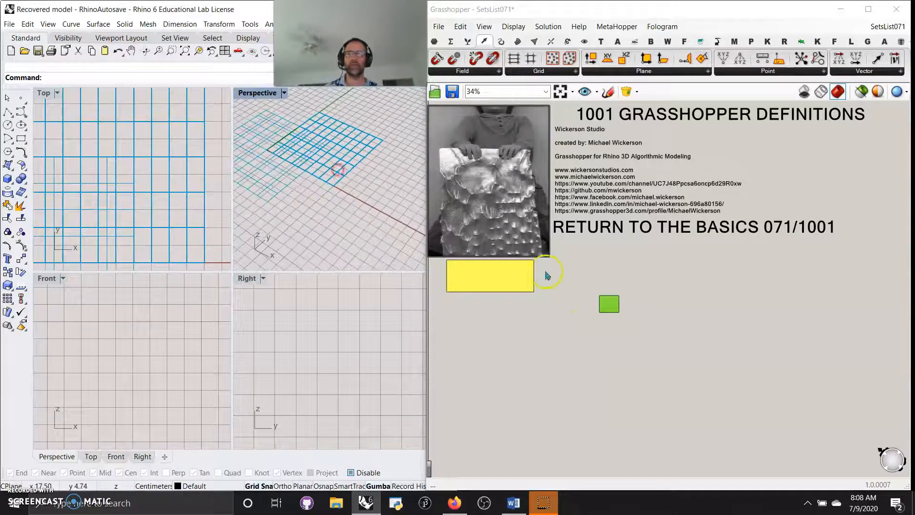
scroll(607, 305, "up", 5)
scroll(613, 319, "up", 2)
left_click_drag(619, 317, 696, 202)
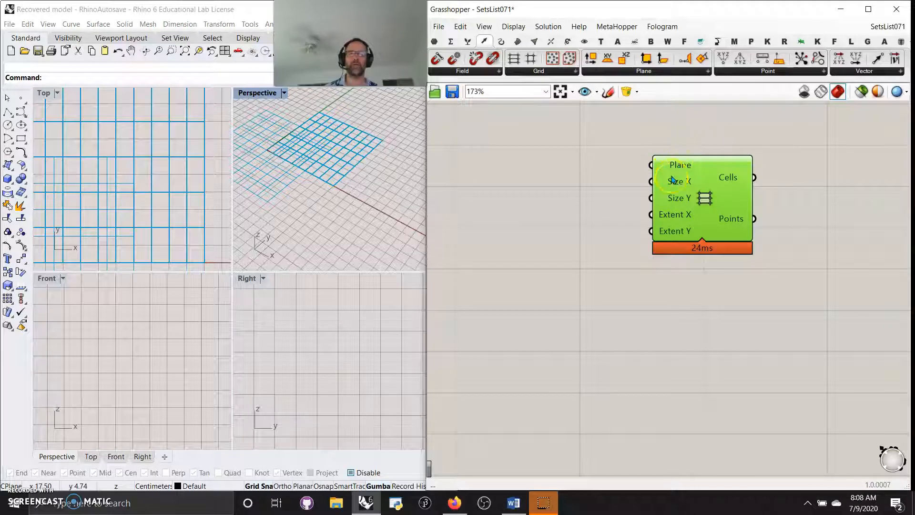
Extract the grid's Plane input as a separate parameter and place it well clear of the grid component.
right_click(675, 170)
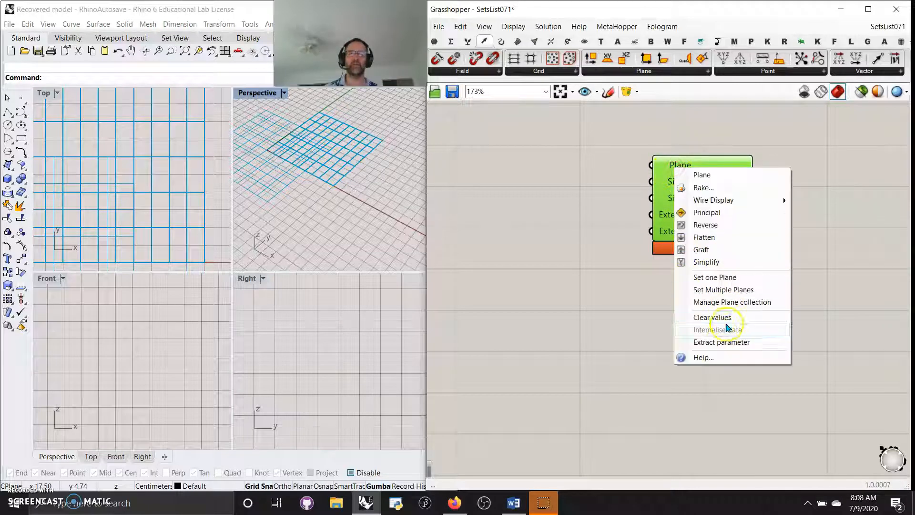
left_click(721, 338)
left_click_drag(578, 169, 491, 169)
Add a Panel below the grid component and connect the Plane parameter's output to it.
left_click(434, 42)
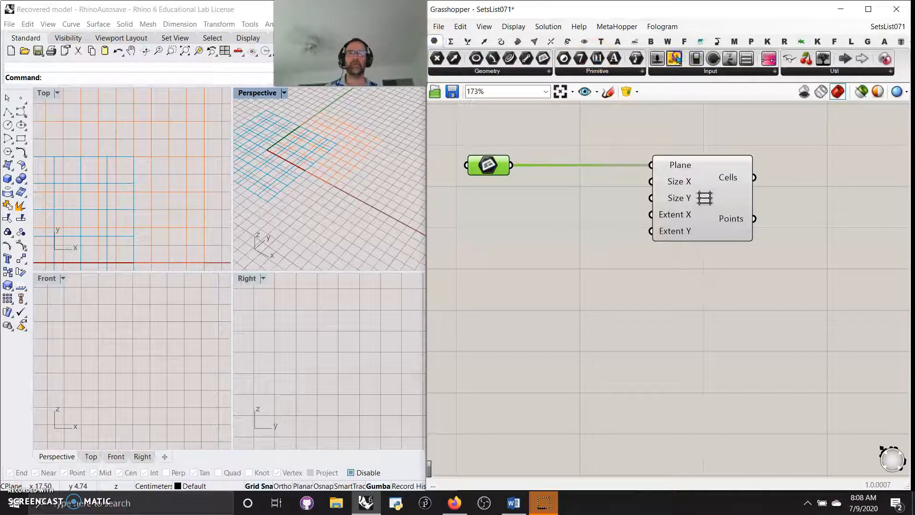
left_click_drag(673, 59, 631, 328)
left_click_drag(511, 165, 578, 331)
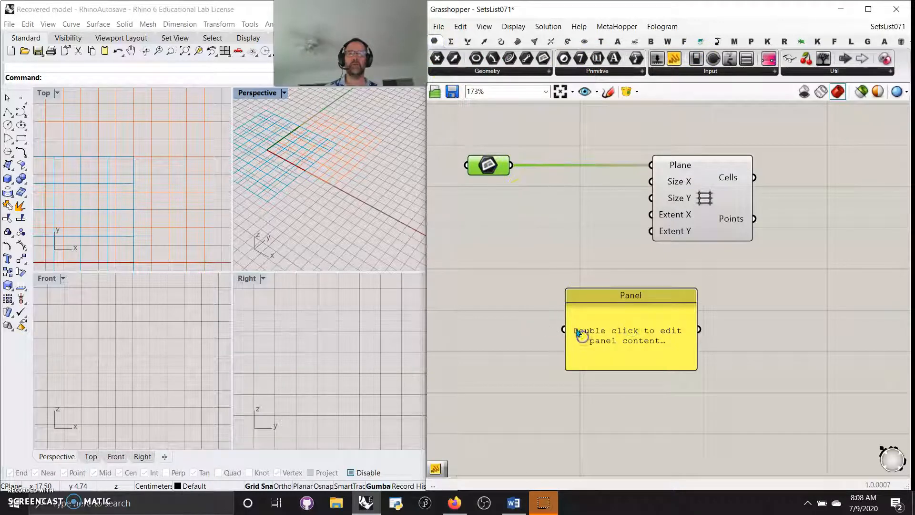
left_click_drag(511, 164, 665, 397)
right_click_drag(332, 181, 341, 198)
left_click(489, 165)
left_click_drag(491, 165, 490, 168)
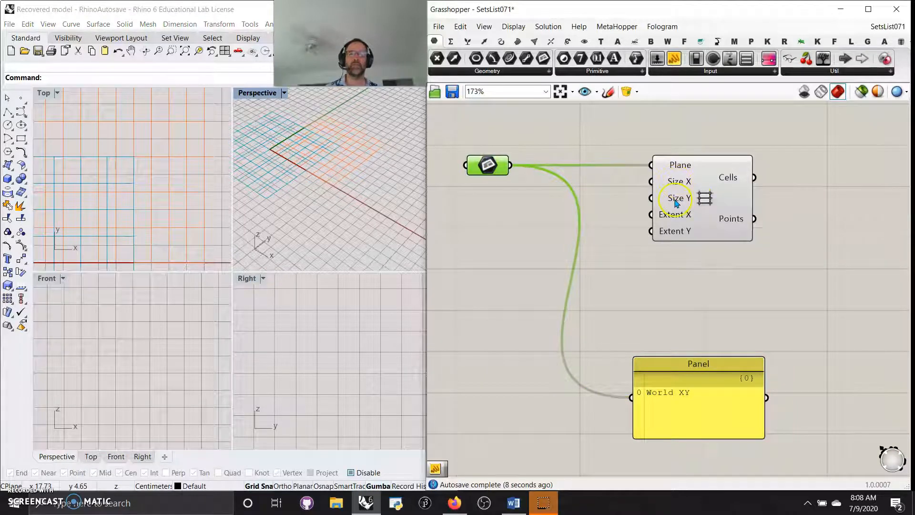
Add a number slider for the grid's Size X and a copy for Size Y, set to 4 and 6.
double_click(507, 218)
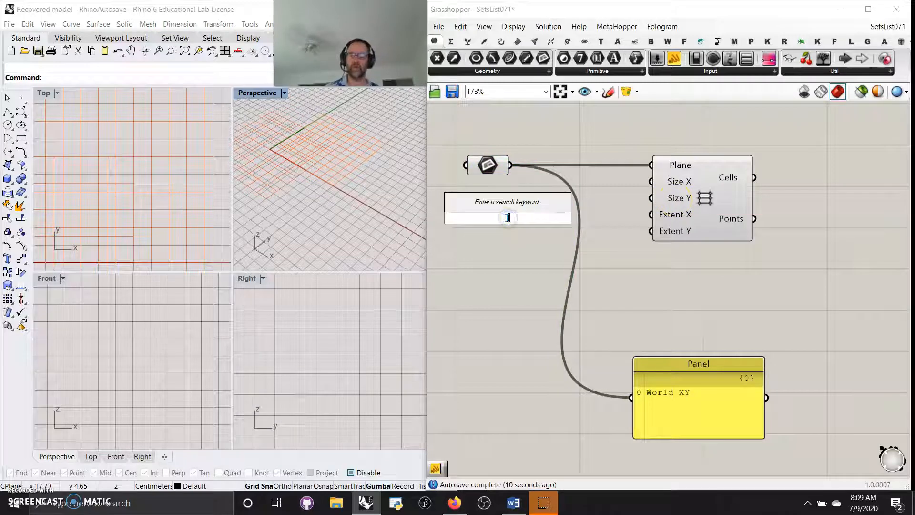
type("2")
key("Return")
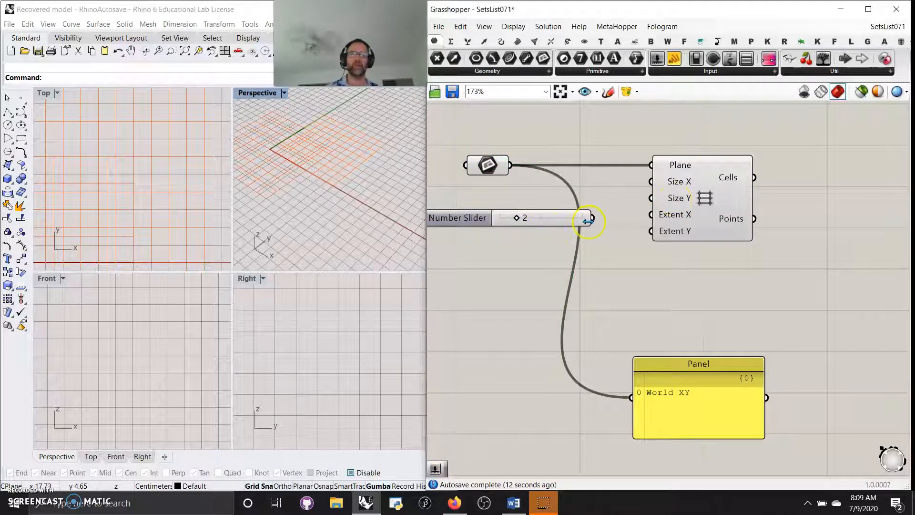
left_click_drag(593, 217, 650, 181)
left_click_drag(551, 225, 548, 201)
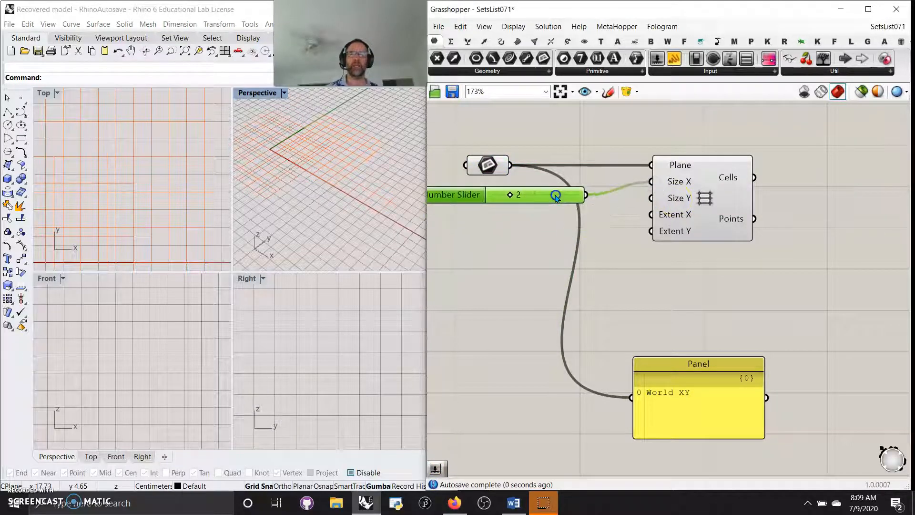
scroll(553, 198, "down", 1)
scroll(556, 198, "down", 1)
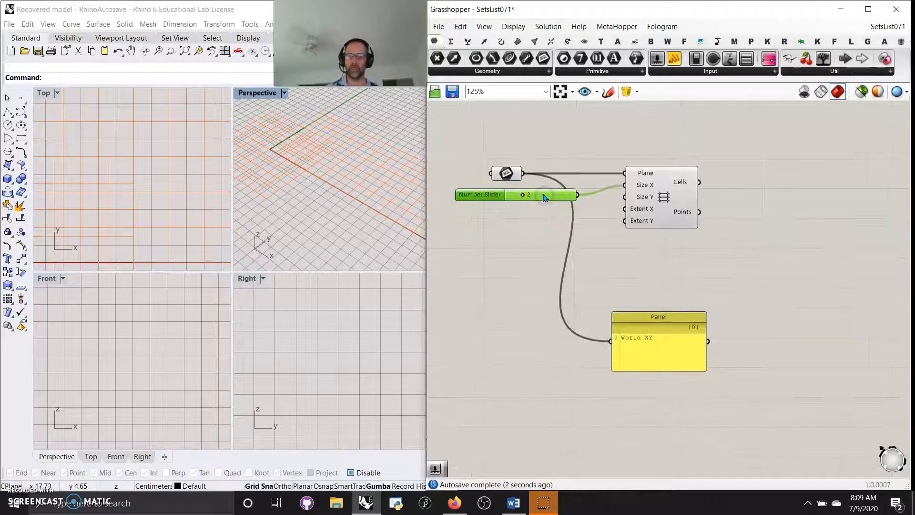
left_click_drag(545, 198, 623, 196, "alt")
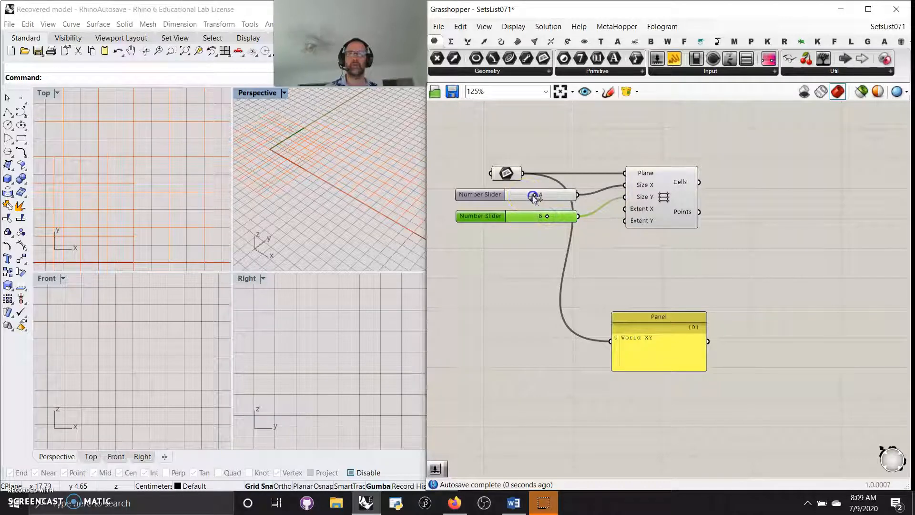
Maximize the Perspective viewport in Rhino with the grid in view.
right_click_drag(384, 205, 287, 182)
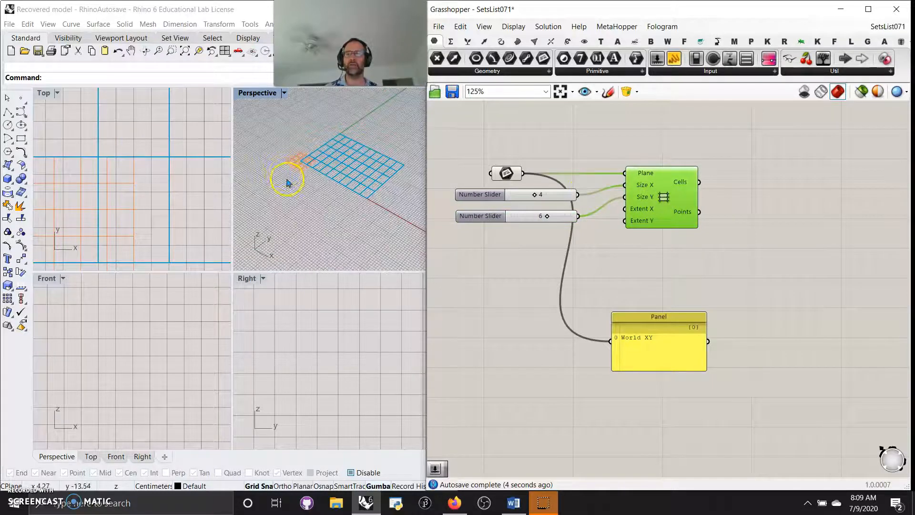
left_click(256, 93)
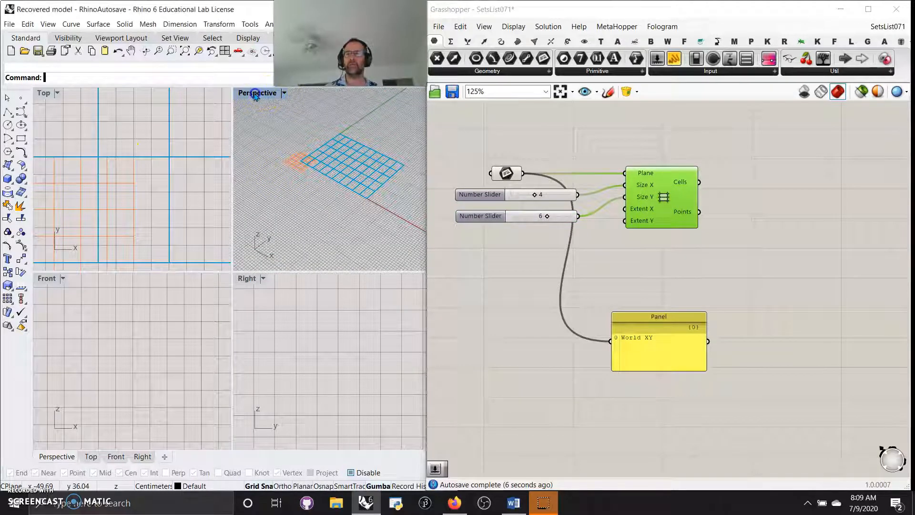
double_click(256, 93)
right_click_drag(245, 131, 274, 260)
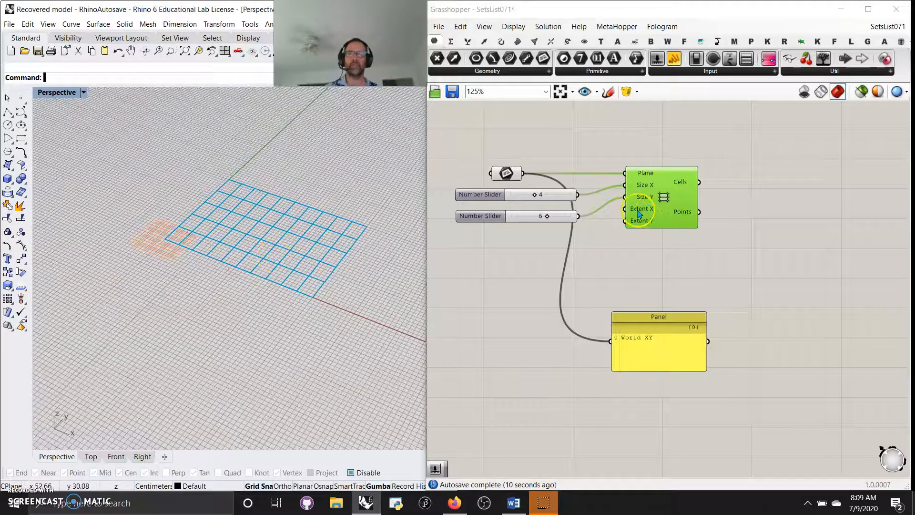
Move the grid component away from its sliders and place copies of both sliders below the originals.
mouse_move(639, 213)
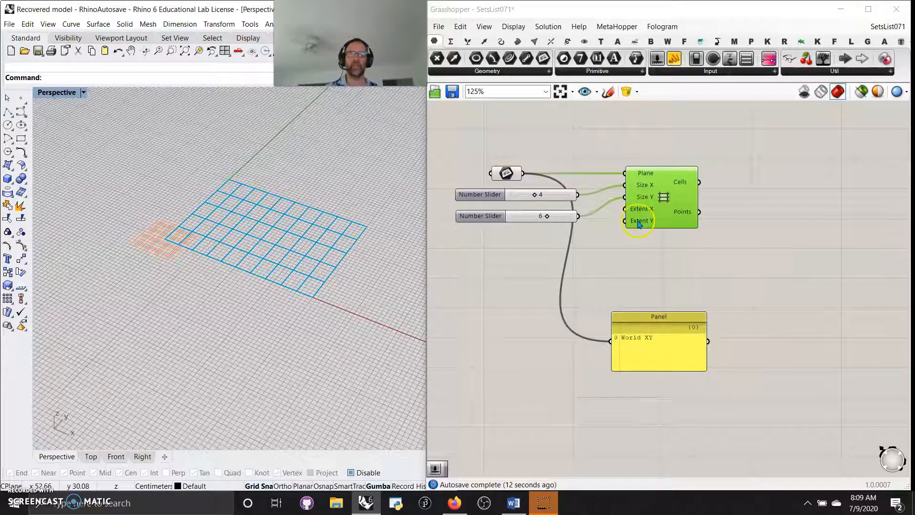
left_click_drag(650, 208, 723, 211)
left_click_drag(537, 235, 521, 247)
Change the rounding of the two copied sliders to floating-point (R) with 3 digits.
right_click(522, 246)
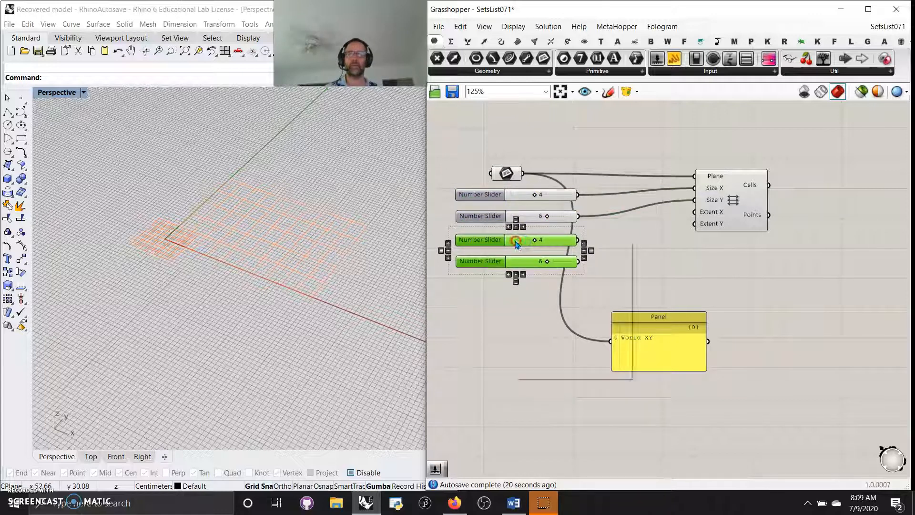
left_click(544, 288)
left_click(531, 248)
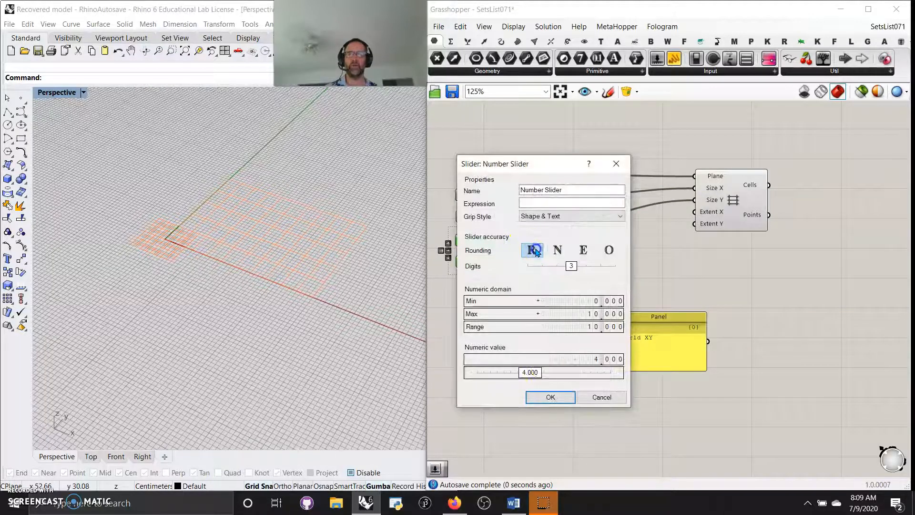
left_click(550, 397)
right_click(518, 269)
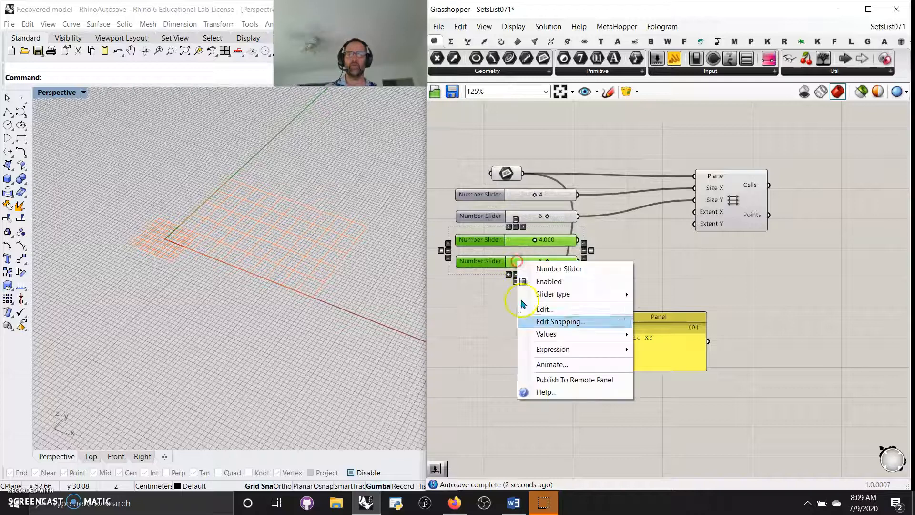
left_click(540, 309)
left_click(528, 275)
left_click(542, 418)
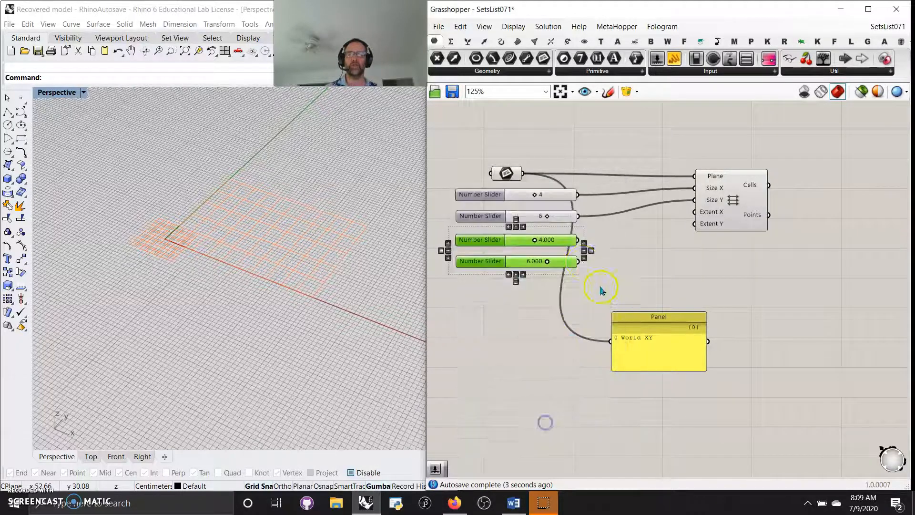
Connect the two floating-point sliders to the grid's Extent X and Extent Y inputs.
left_click_drag(581, 245, 687, 220)
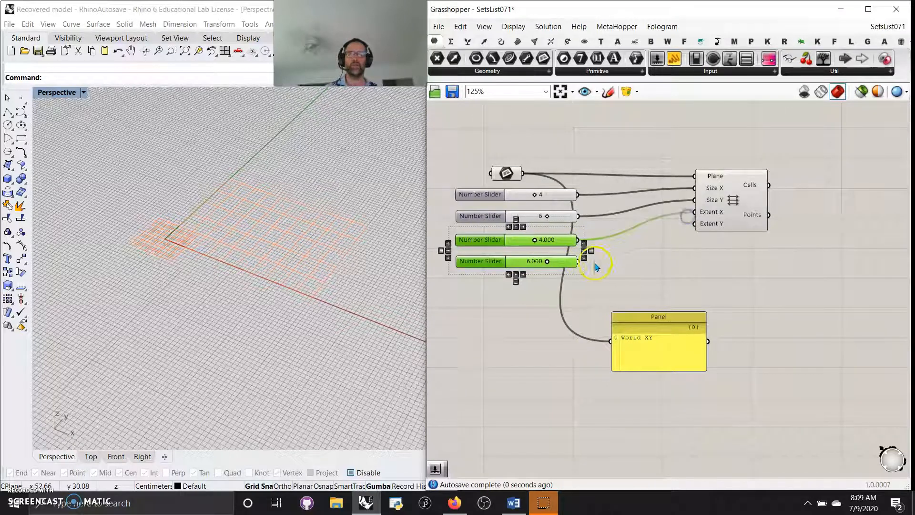
left_click_drag(578, 261, 688, 225)
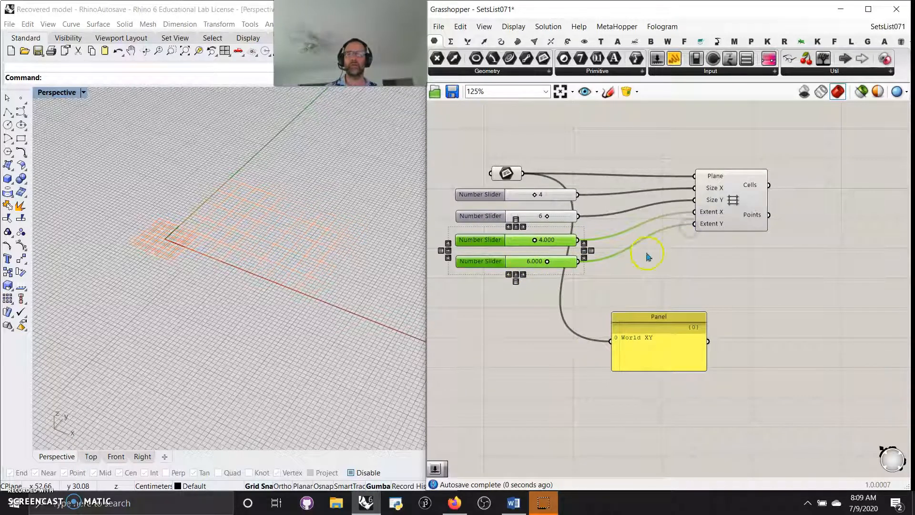
left_click(728, 209)
Set the Extent X slider to 2.880 and the Extent Y slider to 3.280 with the grid component selected.
left_click_drag(547, 261, 550, 261)
left_click(533, 241)
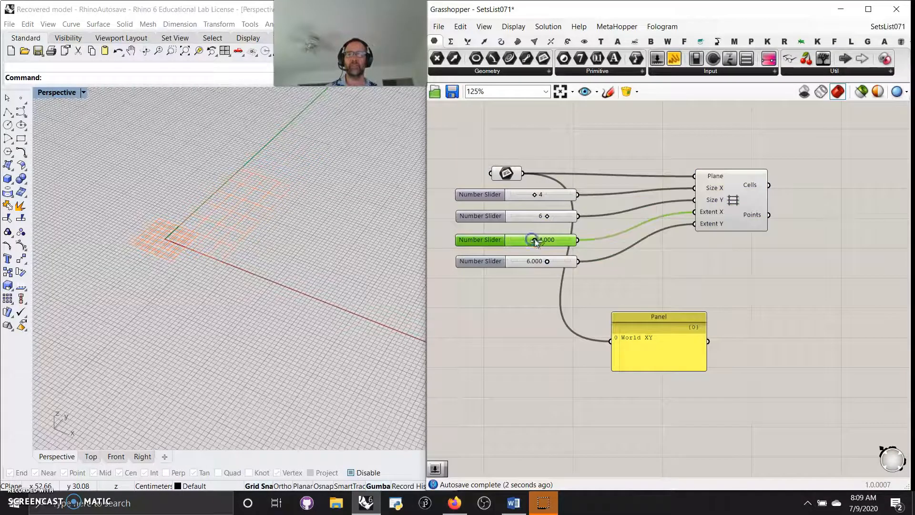
left_click(711, 212)
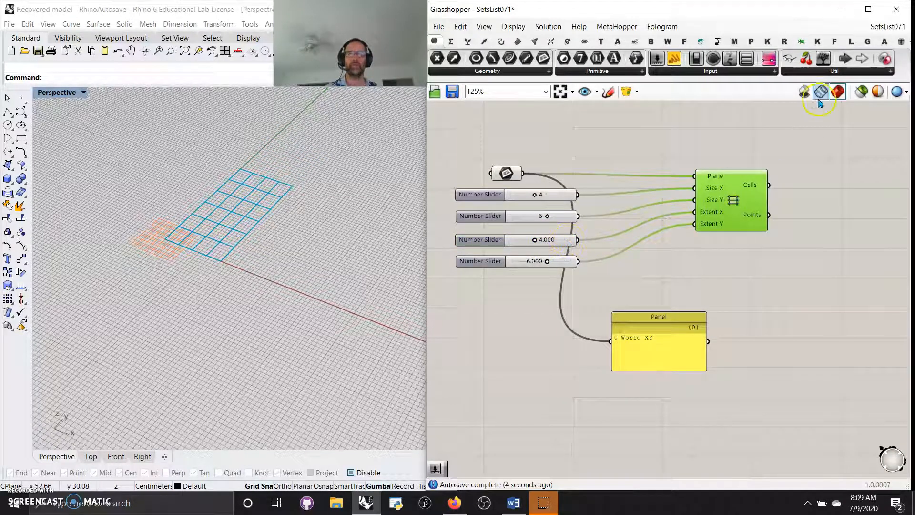
left_click(861, 91)
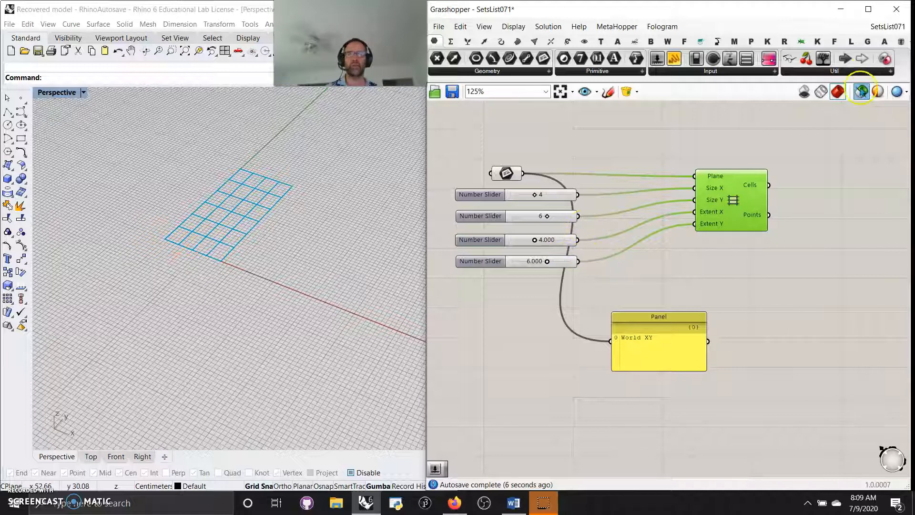
left_click(861, 92)
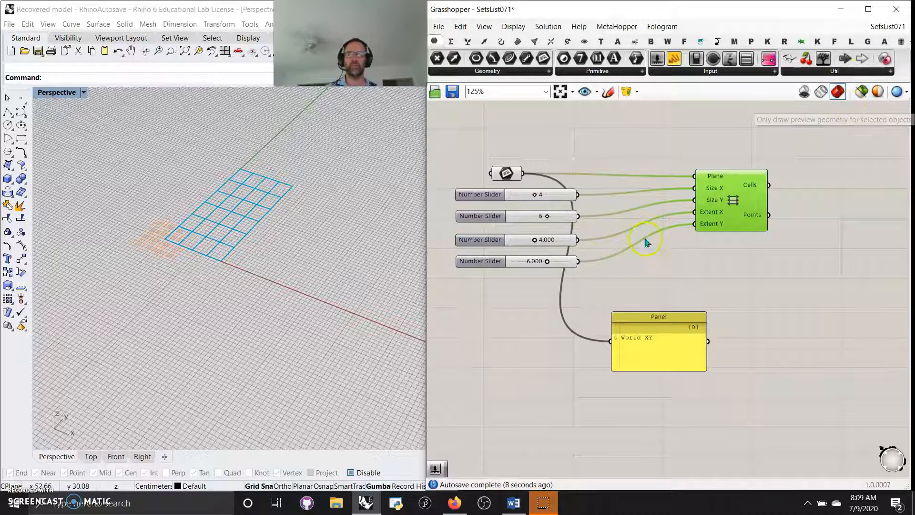
left_click_drag(534, 240, 532, 262)
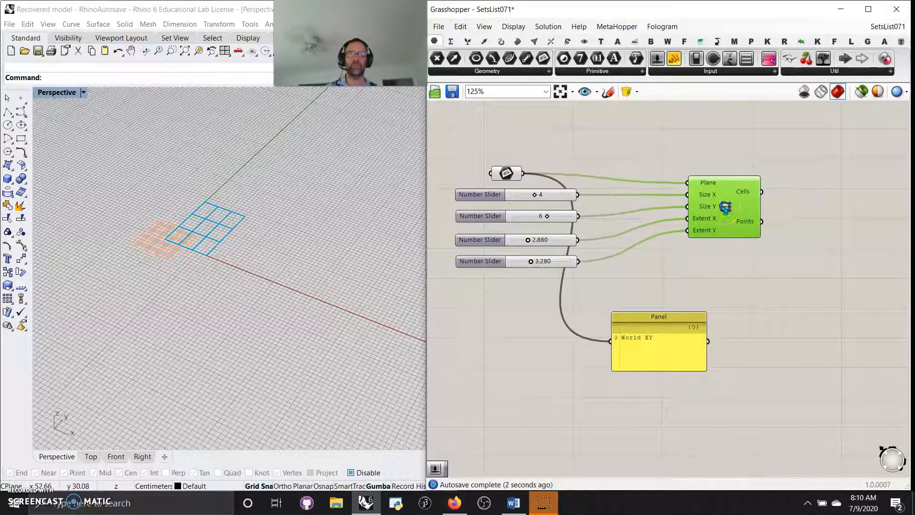
Add a Curve parameter fed by the grid's Cells output and a Point parameter fed by its Points output.
right_click_drag(817, 266, 552, 292)
left_click(435, 43)
left_click_drag(512, 64, 552, 194)
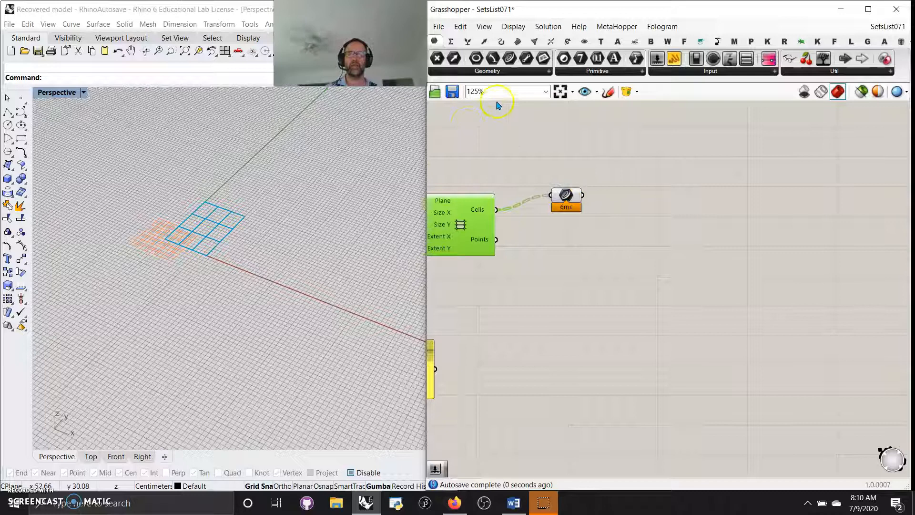
left_click_drag(548, 262, 565, 261)
left_click_drag(499, 240, 549, 261)
left_click(572, 197)
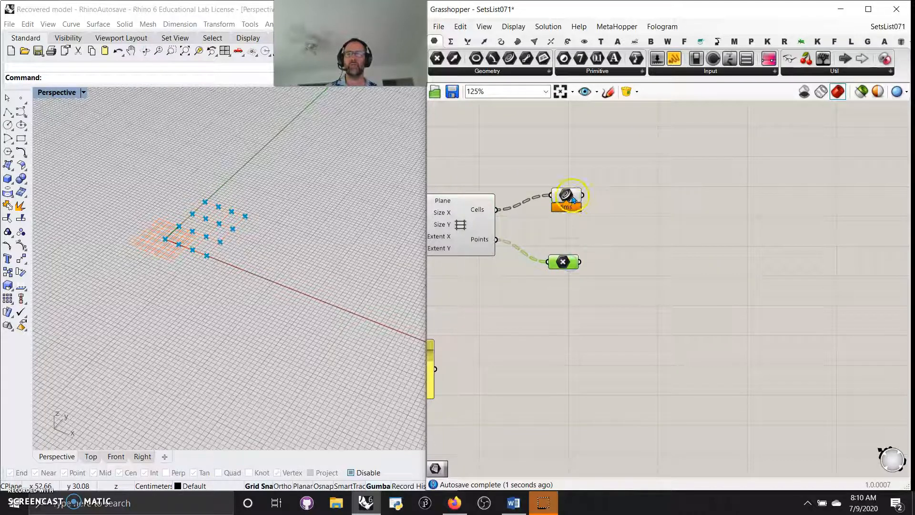
Add a Panel fed by the Curve parameter, enlarge it to show all branches, and move it farther away.
left_click_drag(672, 64, 656, 160)
left_click_drag(584, 191, 710, 263)
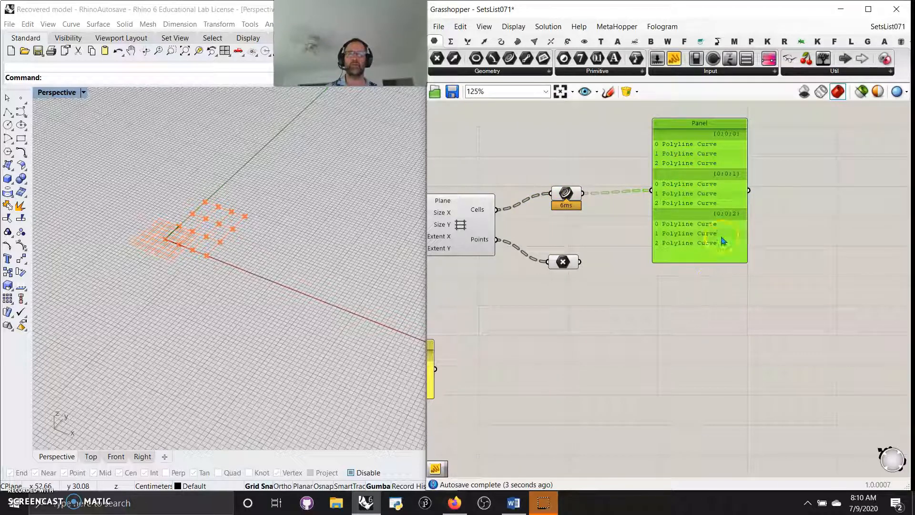
left_click_drag(723, 119, 816, 104)
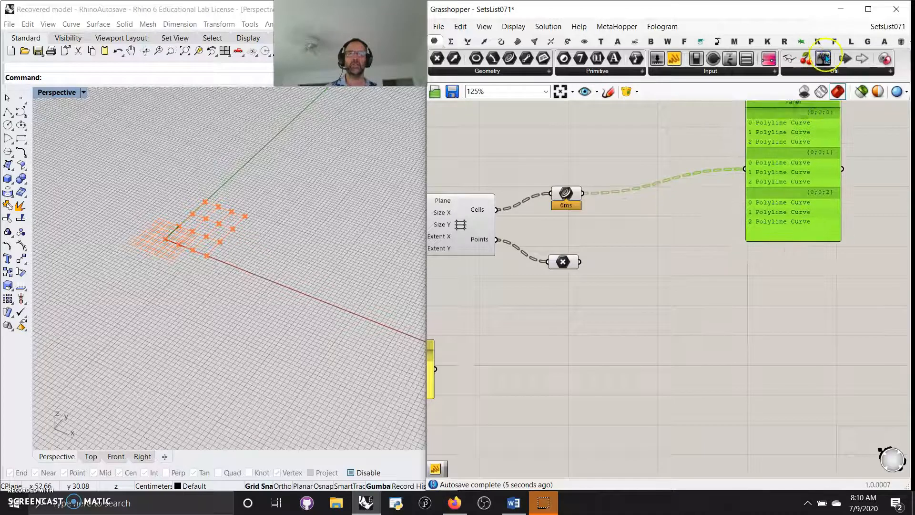
Add a Param Viewer below the panel and connect the Point parameter's output to it.
left_click_drag(704, 279, 704, 279)
left_click_drag(583, 193, 662, 331)
left_click_drag(579, 262, 617, 313)
left_click_drag(664, 335, 681, 409)
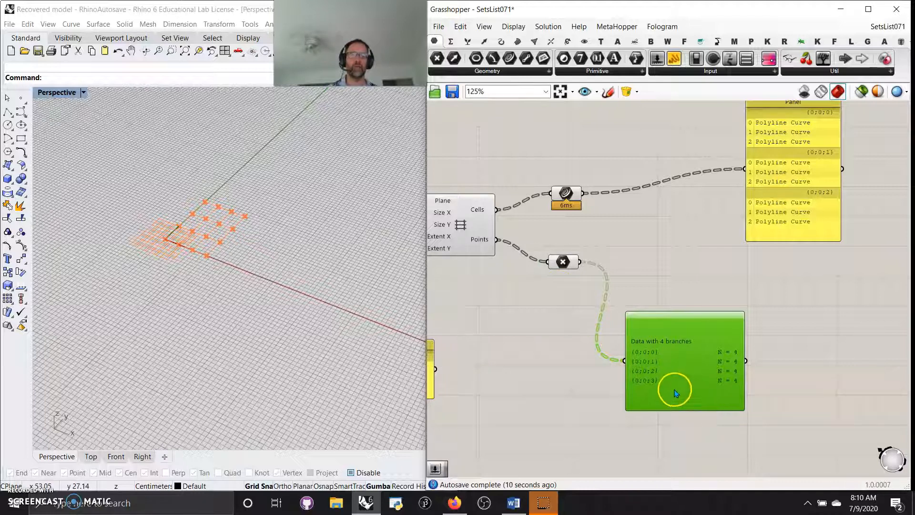
Move the curve panel and Param Viewer farther from their sources, and align the Point parameter beneath the Curve parameter.
left_click_drag(798, 192, 863, 186)
left_click_drag(681, 381, 844, 432)
right_click_drag(826, 296, 701, 303)
right_click_drag(644, 319, 725, 299)
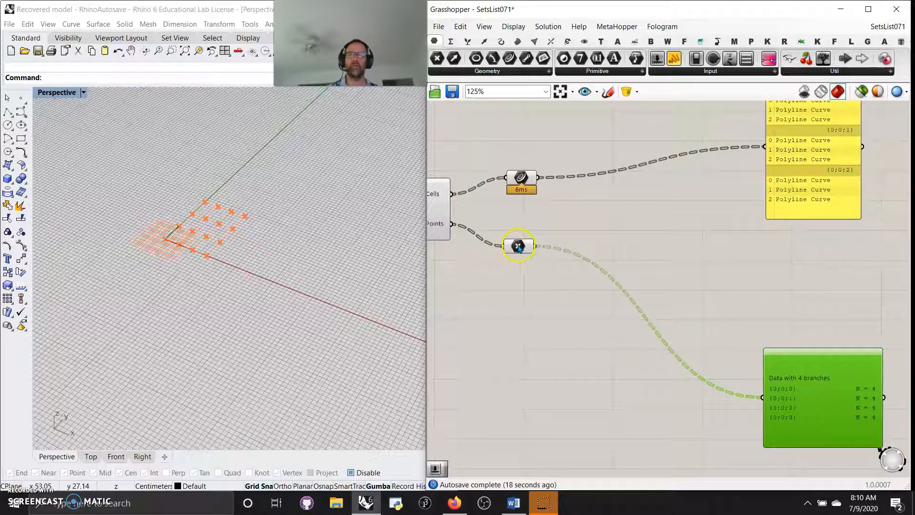
left_click_drag(518, 248, 522, 253)
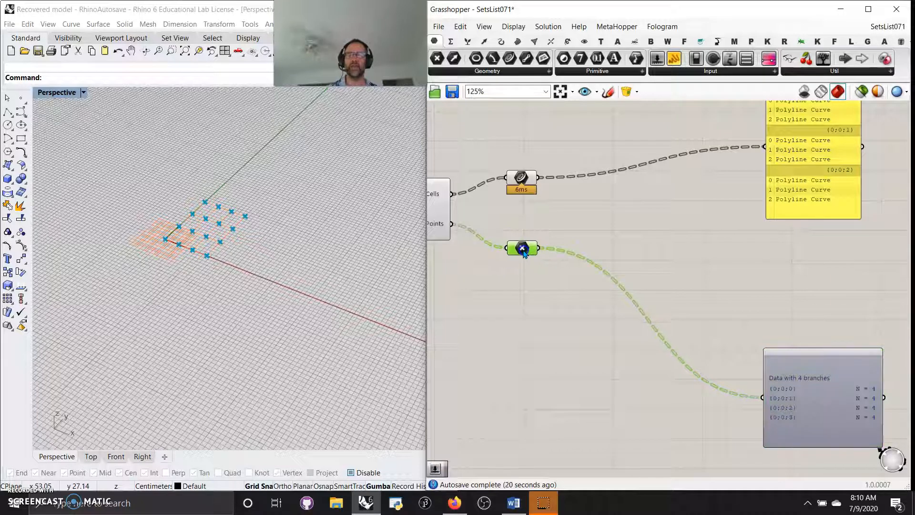
left_click_drag(522, 181, 519, 179)
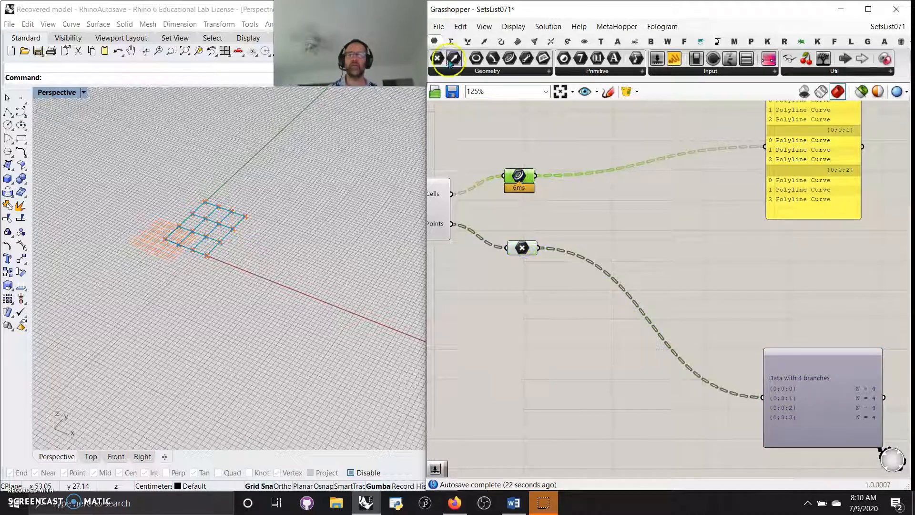
left_click(517, 41)
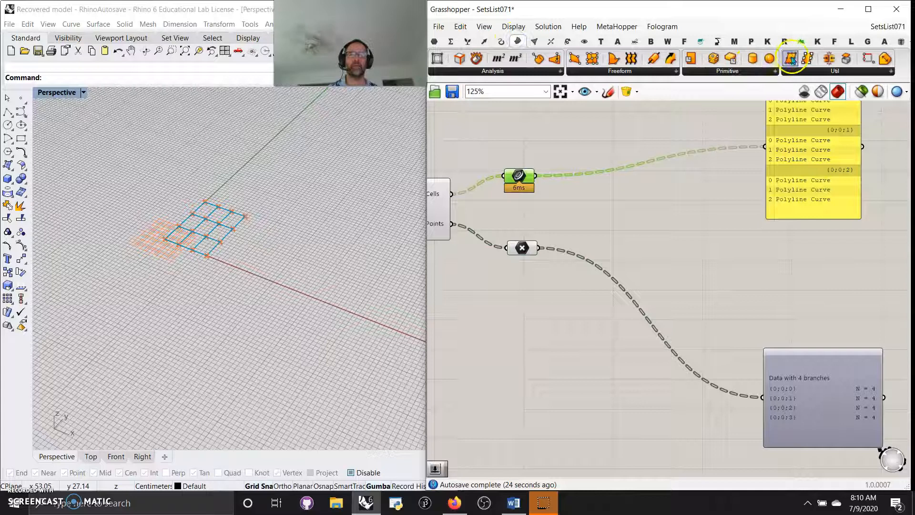
left_click_drag(651, 245, 644, 235)
left_click(636, 235)
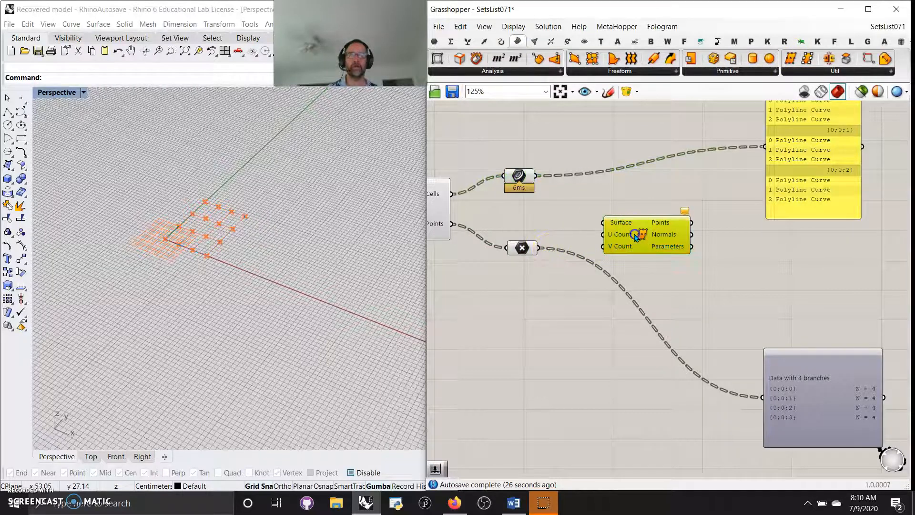
key("Delete")
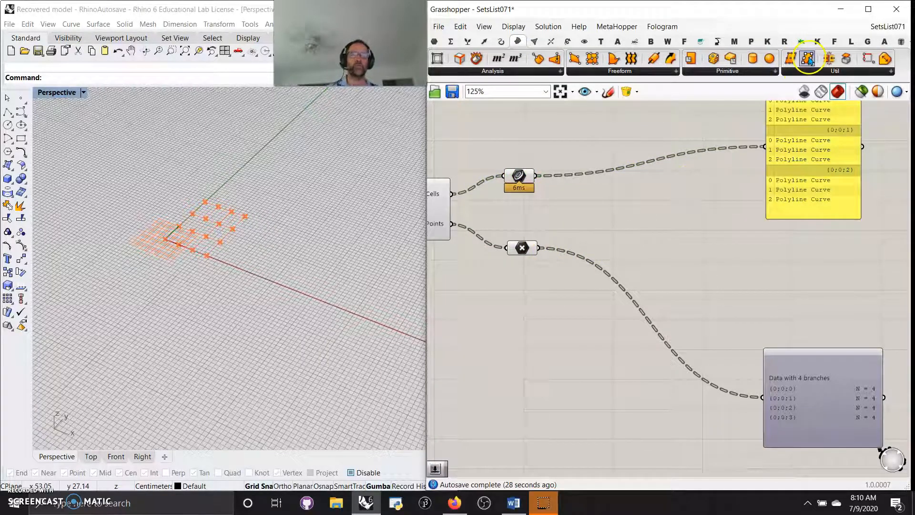
left_click(809, 73)
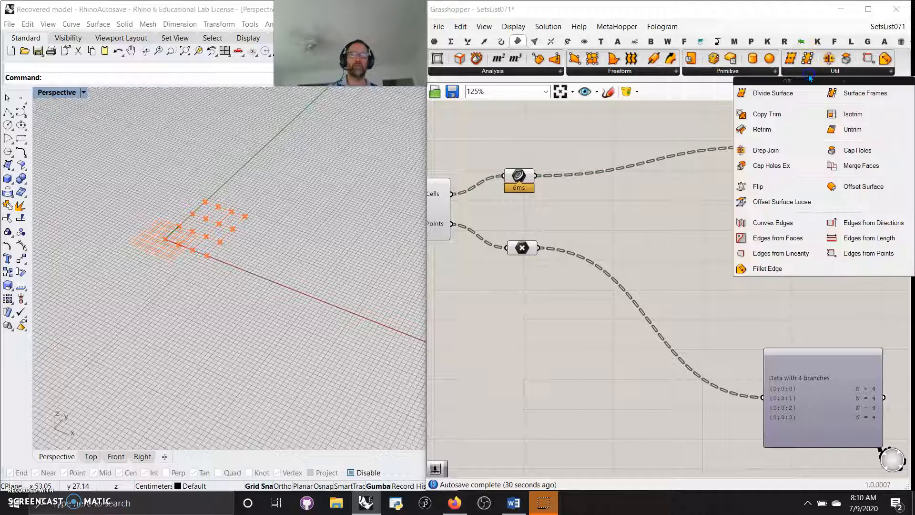
Add a Surface From Points component and connect the Point parameter's output to its Points input.
left_click_drag(592, 58, 665, 196)
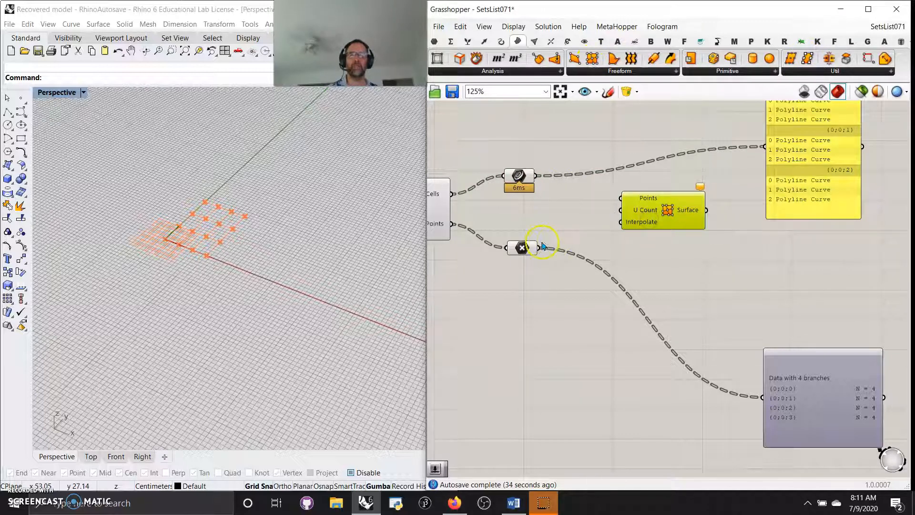
left_click_drag(538, 247, 664, 264)
right_click_drag(544, 317, 737, 324)
right_click_drag(639, 312, 617, 323)
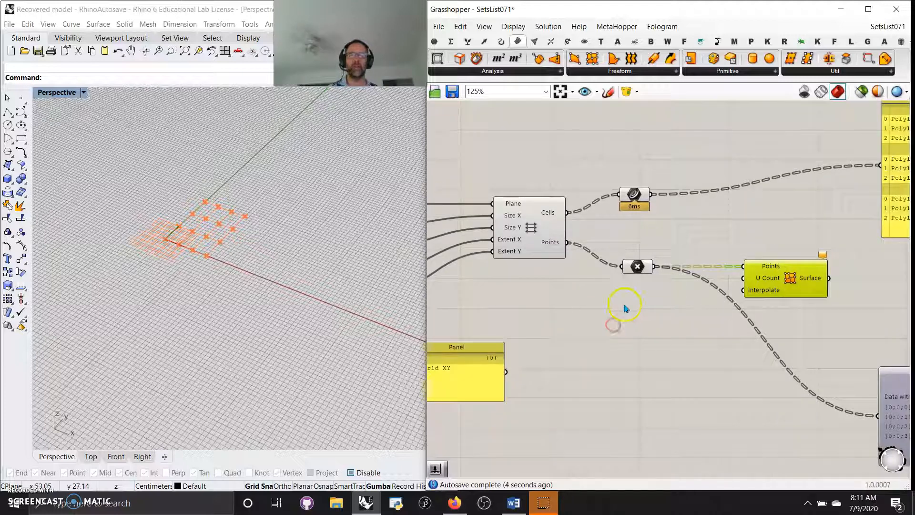
double_click(624, 303)
type("pow2")
key("Return")
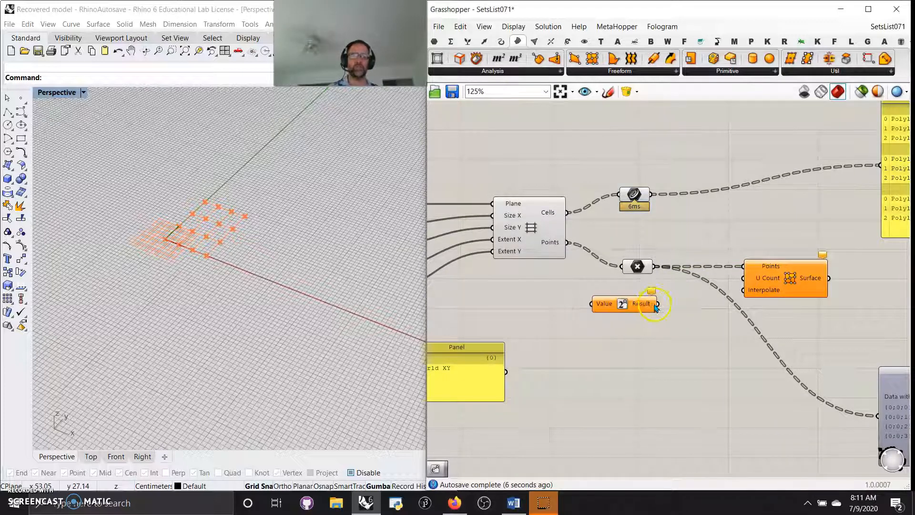
key("Delete")
Add a Number Slider with value 2 below the Point parameter and connect it to the surface component's U Count input.
double_click(630, 310)
type("Number Slider")
key("Return")
left_click_drag(693, 310, 743, 278)
left_click(790, 280)
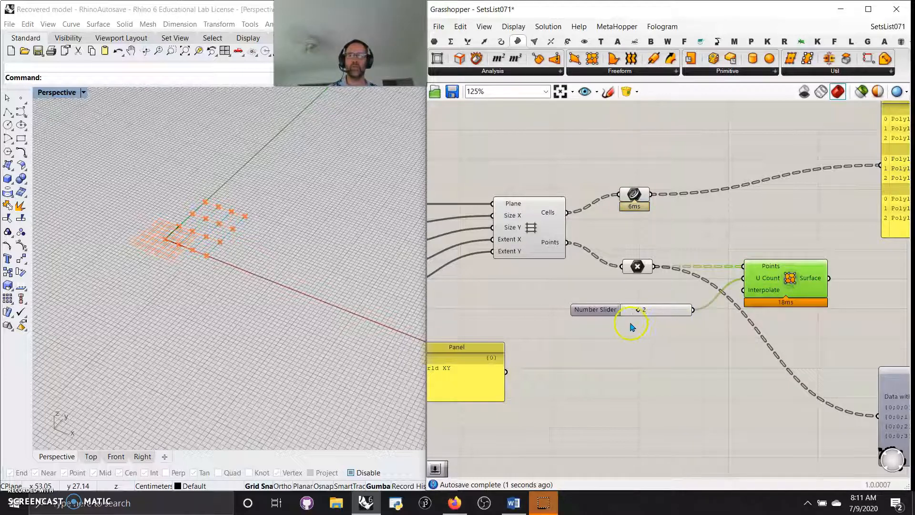
left_click_drag(640, 312, 643, 313)
left_click(794, 280)
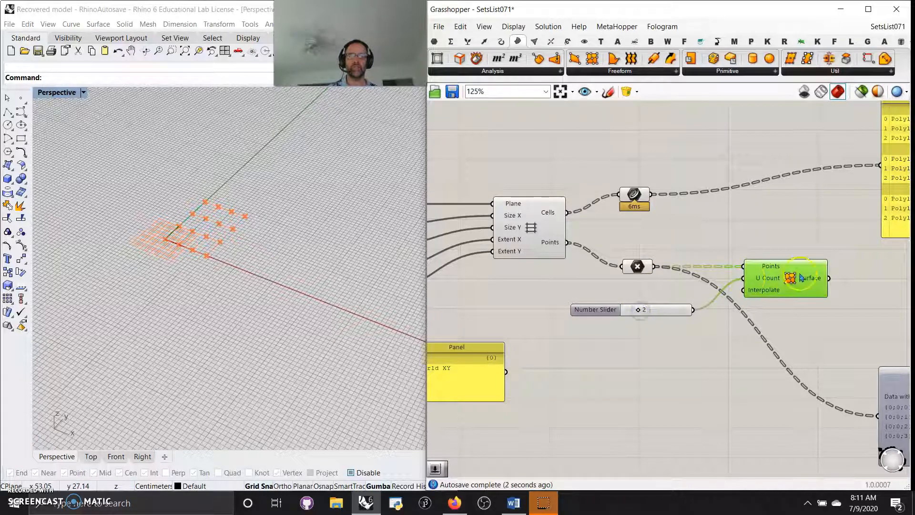
left_click(806, 280)
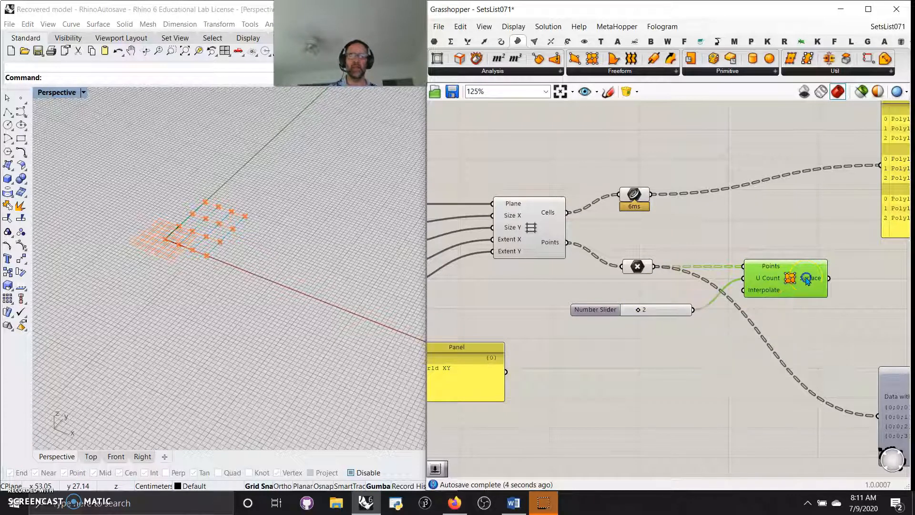
Restrict the preview to selected objects to check the surface component, and restore the preview of all objects.
left_click(860, 93)
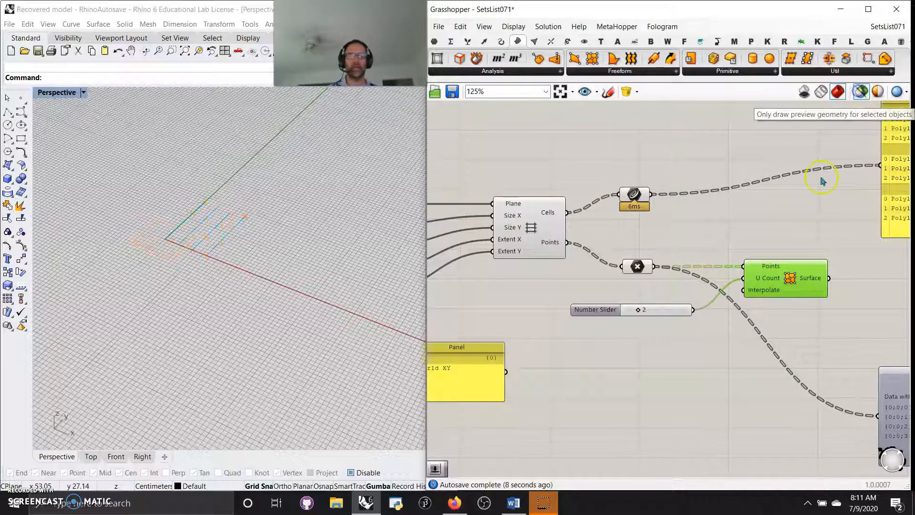
left_click(813, 265)
left_click(852, 98)
left_click(801, 278)
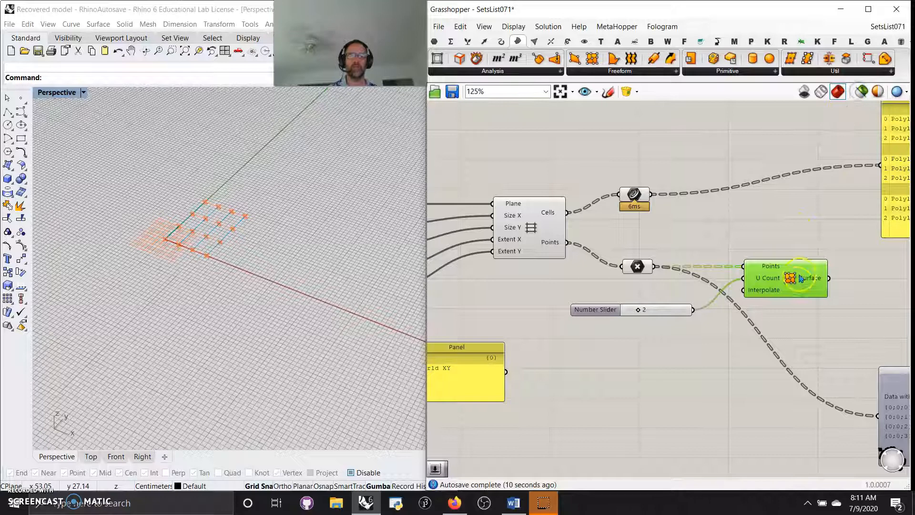
Examine the surface component's preview in the viewport and the data structure of its Surface output.
left_click_drag(799, 285, 807, 295)
scroll(216, 227, "up", 6)
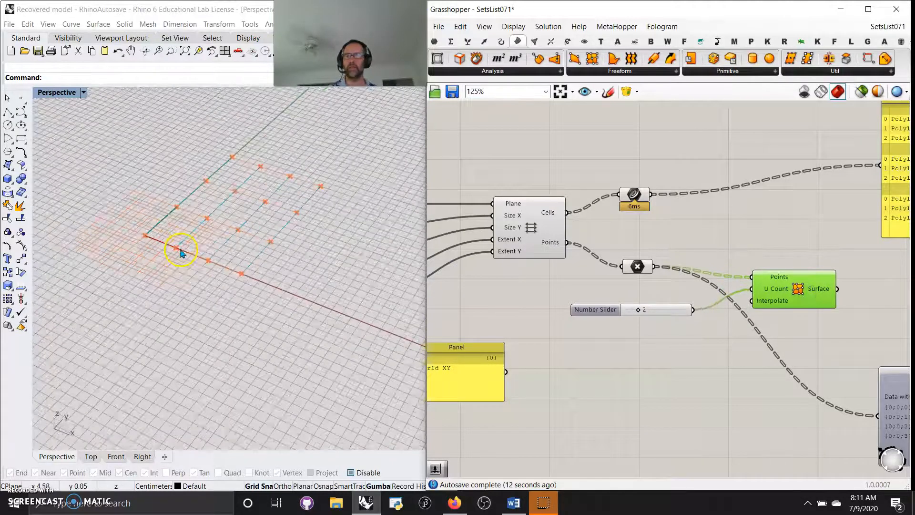
left_click(539, 180)
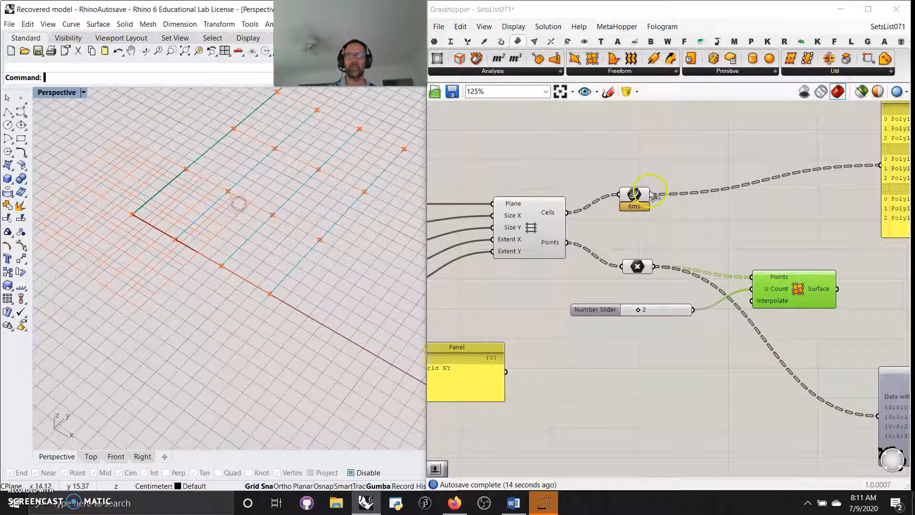
left_click_drag(657, 315, 638, 315)
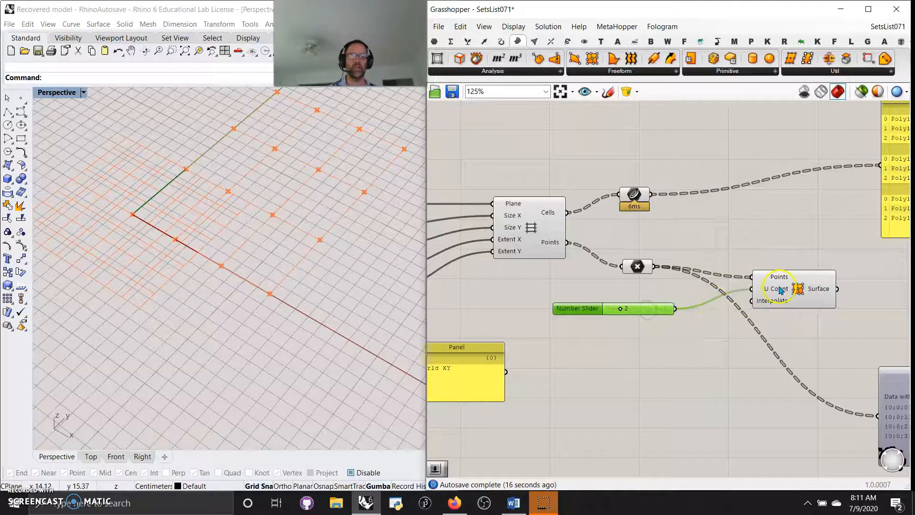
mouse_move(814, 292)
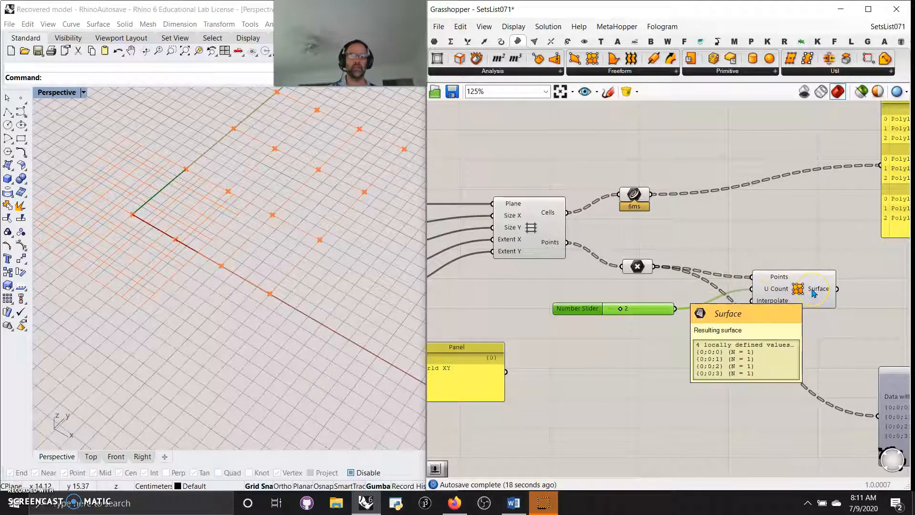
left_click(734, 289)
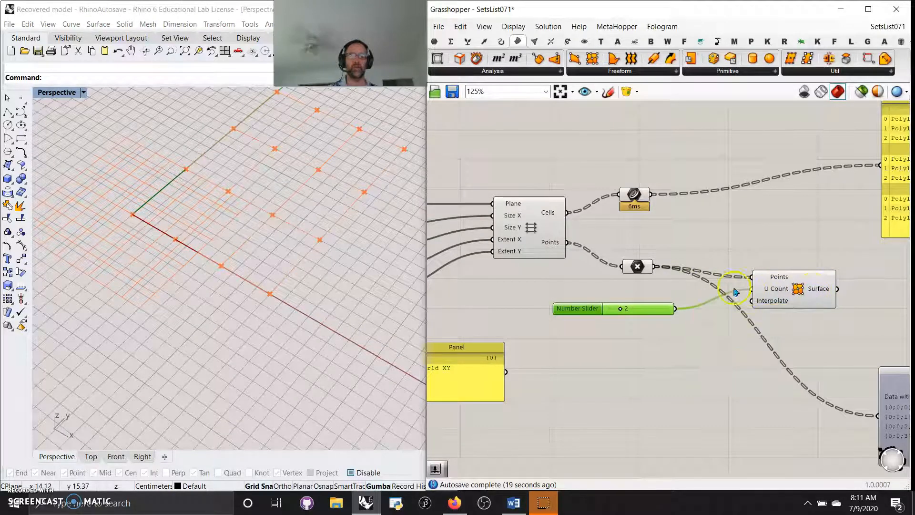
Flatten the Point parameter's data and examine the resulting surface preview in the viewport.
right_click(637, 267)
left_click(668, 351)
right_click_drag(314, 257, 334, 270)
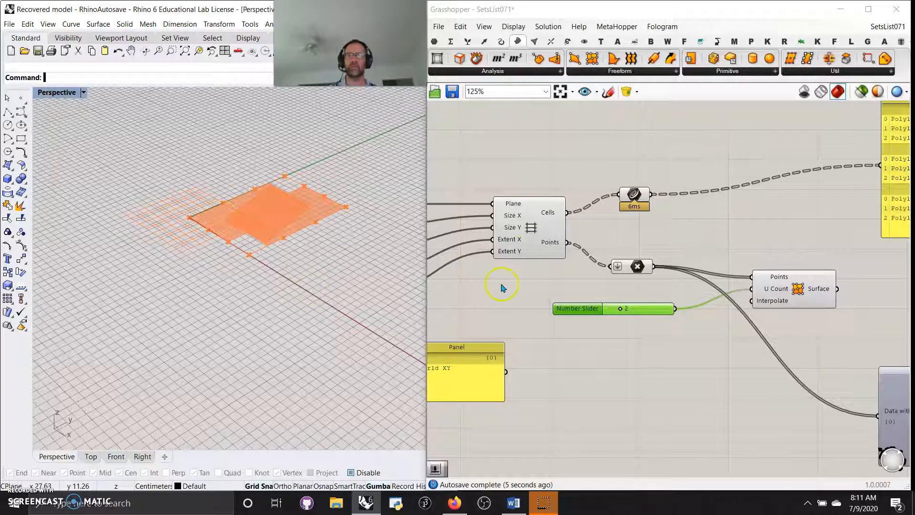
Review the grid's sliders and examine the surface generated from the flattened points.
right_click_drag(502, 286, 623, 271)
right_click_drag(572, 292, 650, 272)
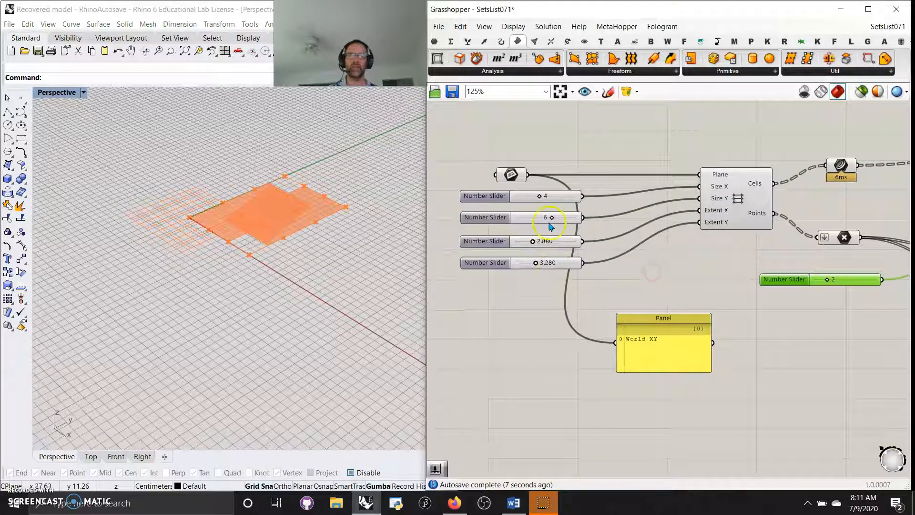
left_click_drag(537, 245, 537, 244)
right_click_drag(721, 286, 446, 278)
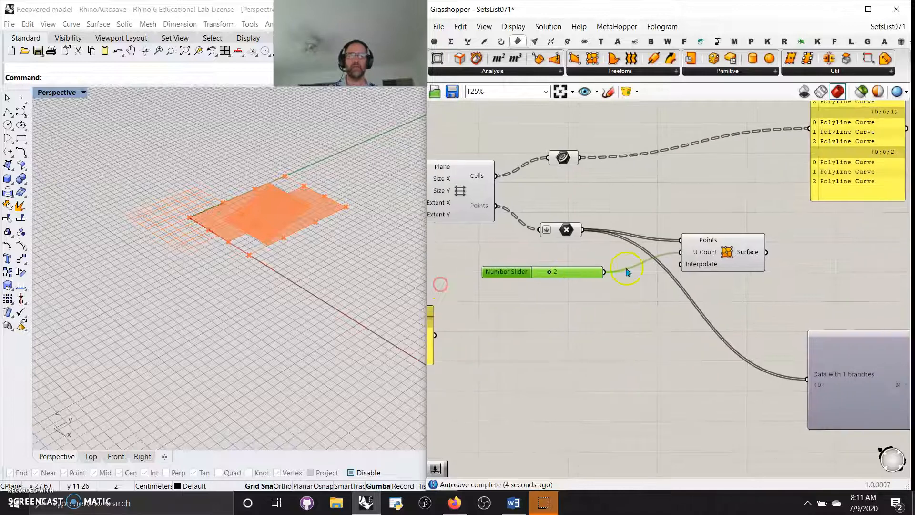
left_click(719, 267)
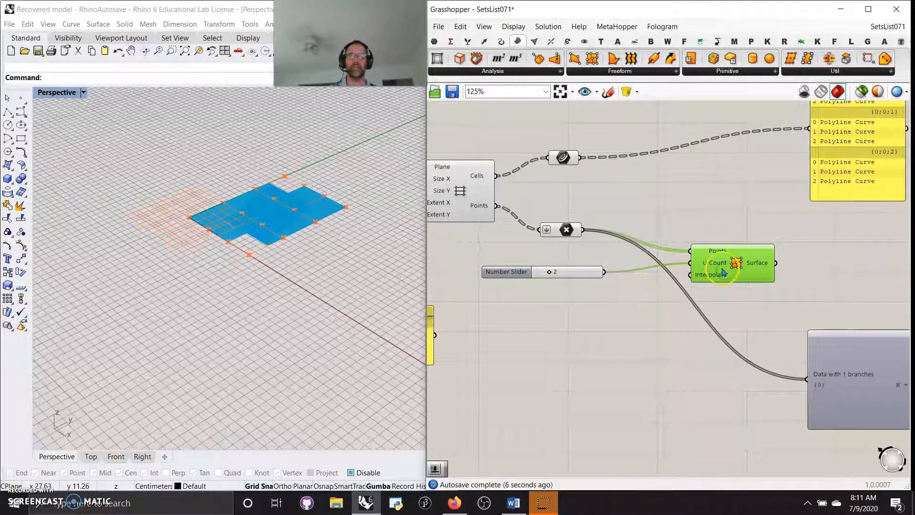
left_click_drag(722, 273, 708, 258)
Delete the U Count number slider and the Surface From Points component.
left_click(565, 272)
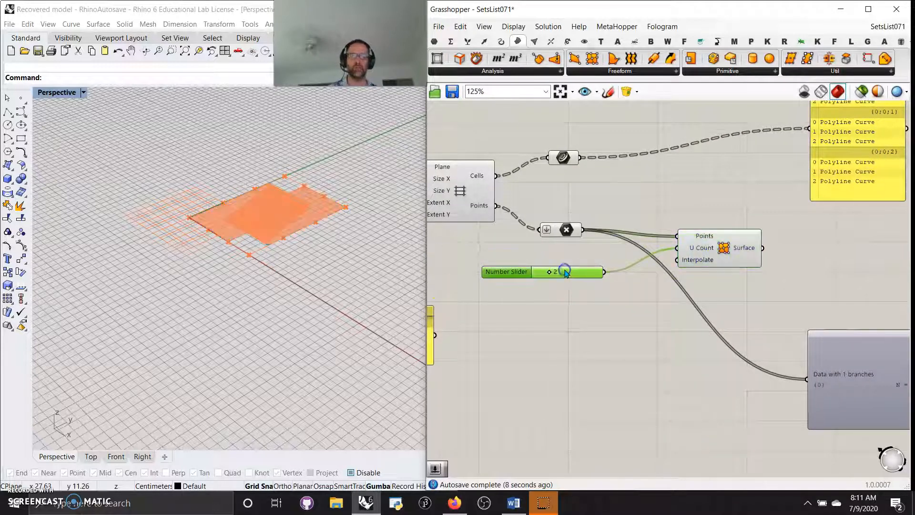
key("Delete")
left_click_drag(566, 231, 560, 245)
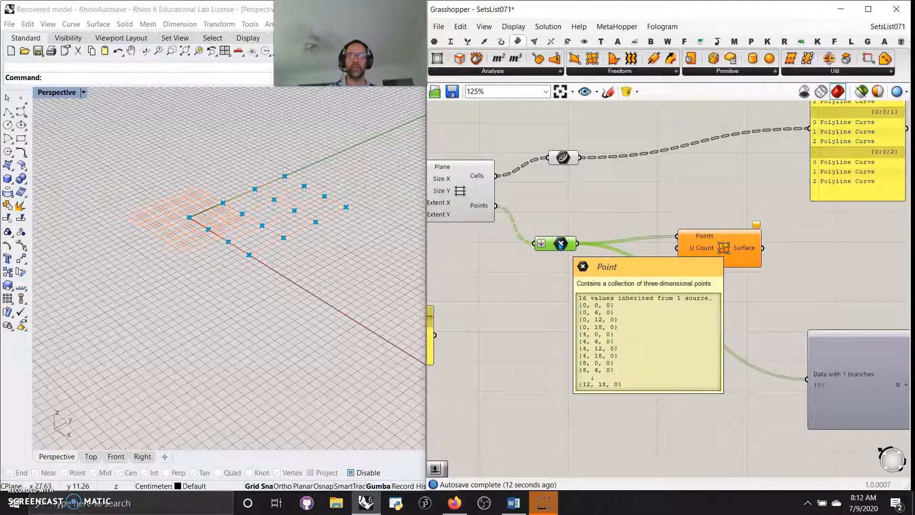
left_click(560, 244)
left_click_drag(698, 250, 723, 265)
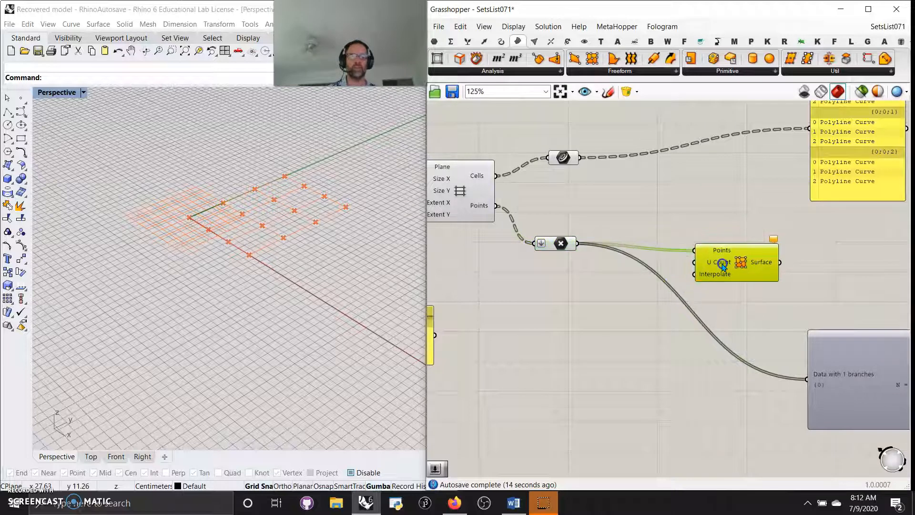
key("Delete")
Move the Param Viewer up beneath the curve panel and turn off flattening on the Point parameter.
left_click_drag(837, 362, 809, 245)
left_click(867, 272)
left_click(561, 259)
right_click(556, 249)
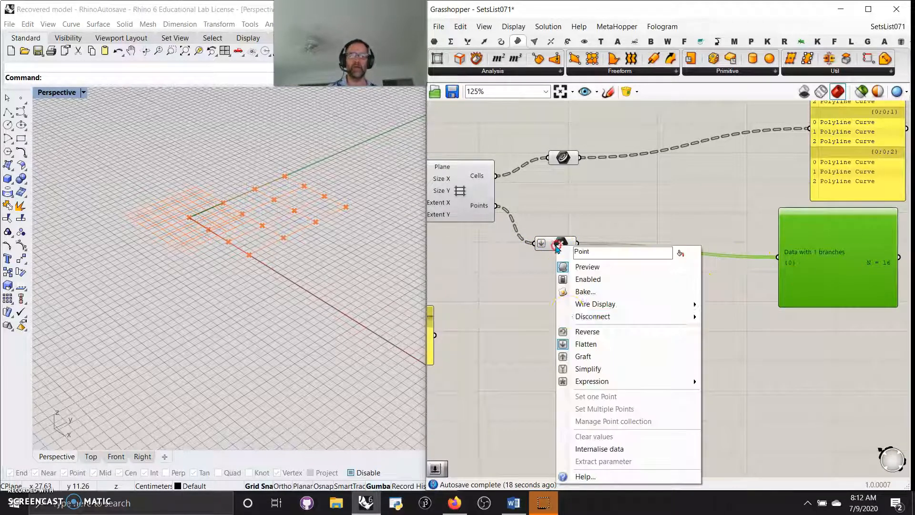
left_click(587, 347)
left_click(801, 257)
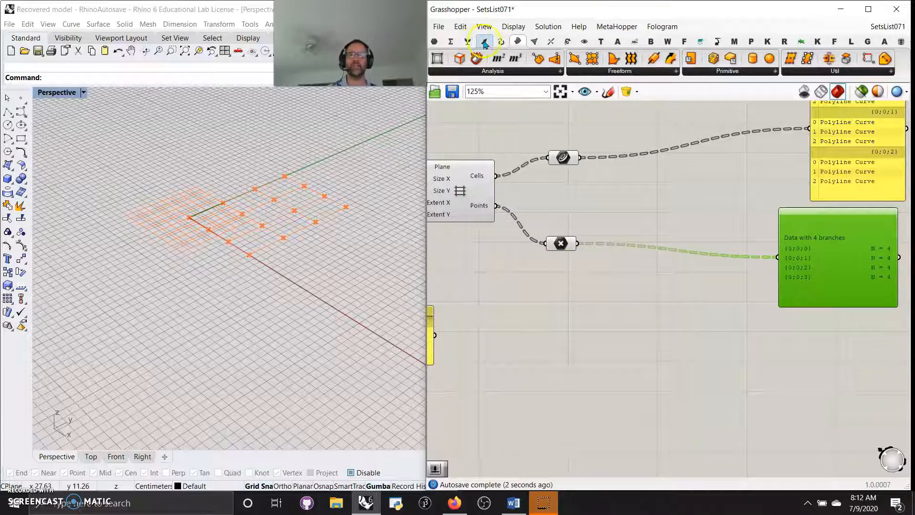
Add an Interpolate curve component below the Param Viewer's wire and connect the Point parameter to its Vertices input.
left_click(501, 41)
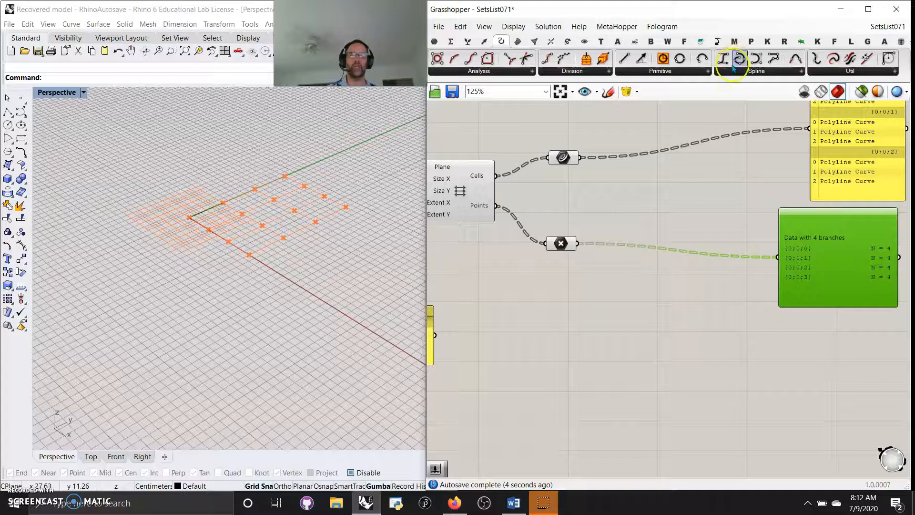
left_click_drag(739, 59, 658, 299)
left_click_drag(578, 243, 614, 281)
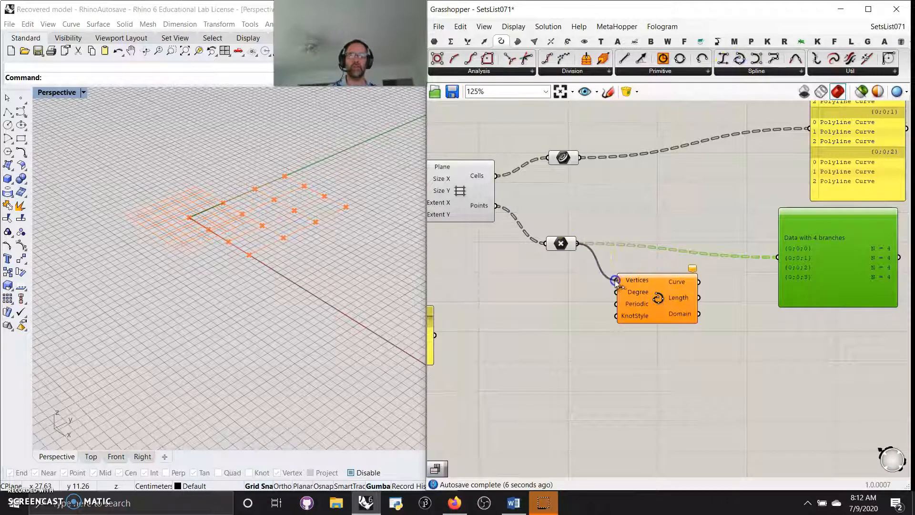
left_click_drag(646, 308, 700, 344)
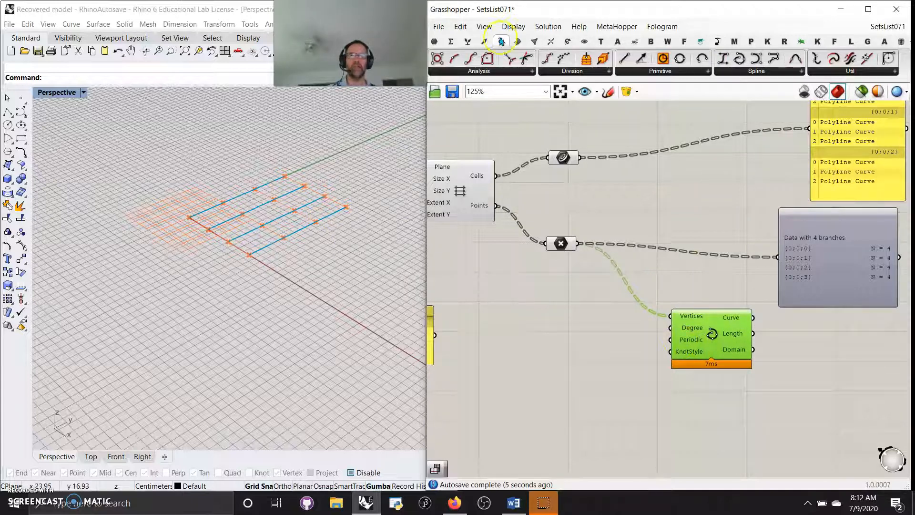
Add a Loft component beyond the Interpolate component and feed its Curves input from the Curve output.
left_click(518, 41)
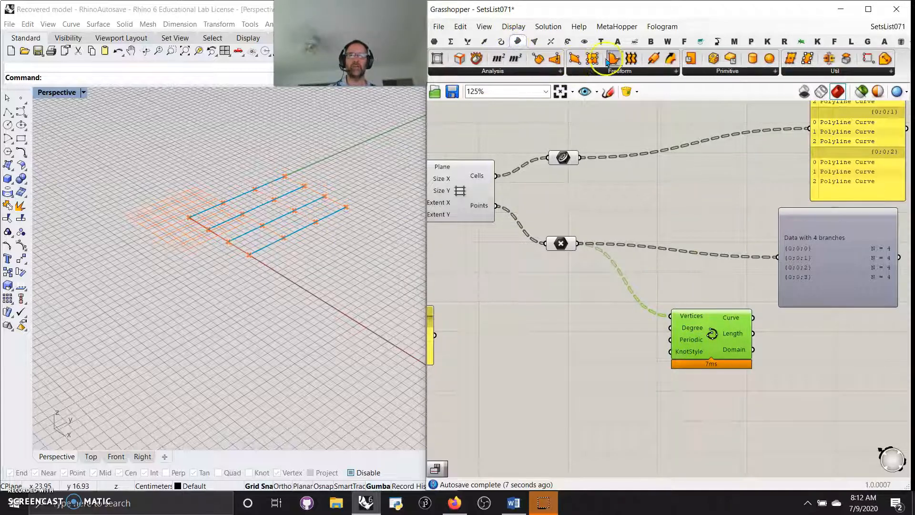
left_click_drag(629, 58, 837, 380)
left_click_drag(753, 317, 848, 376)
left_click(840, 385)
left_click_drag(742, 353, 738, 361)
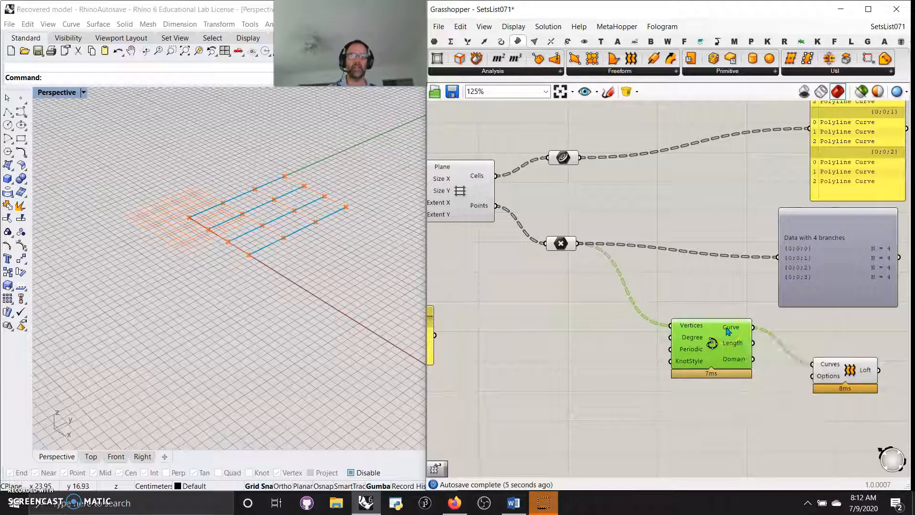
Flatten the Interpolate component's Curve output and nudge the Loft component up to check its surface.
right_click(729, 328)
left_click(754, 387)
left_click_drag(841, 384, 838, 375)
Reposition the Interpolate and Loft components below the Param Viewer, and select the Interpolate component to highlight its curves.
scroll(496, 288, "down", 3)
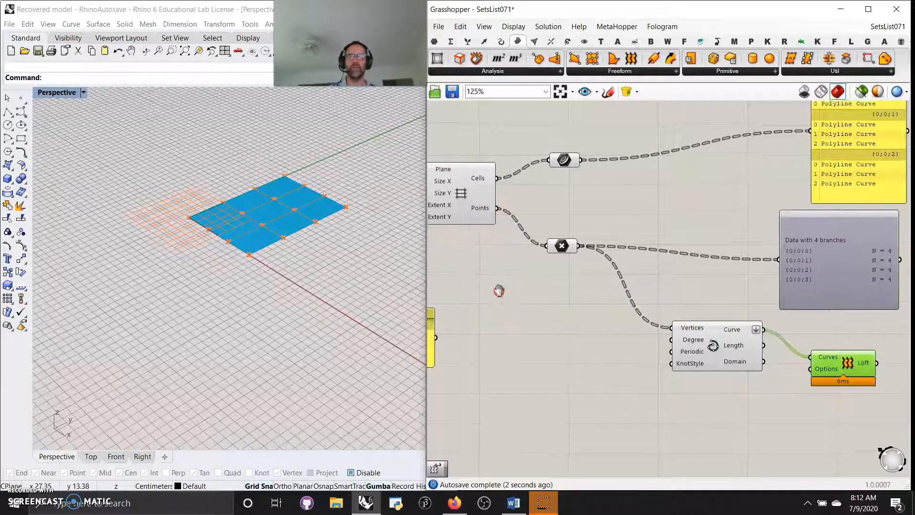
right_click_drag(502, 301, 567, 297)
left_click_drag(701, 333, 700, 341)
left_click_drag(784, 338, 801, 348)
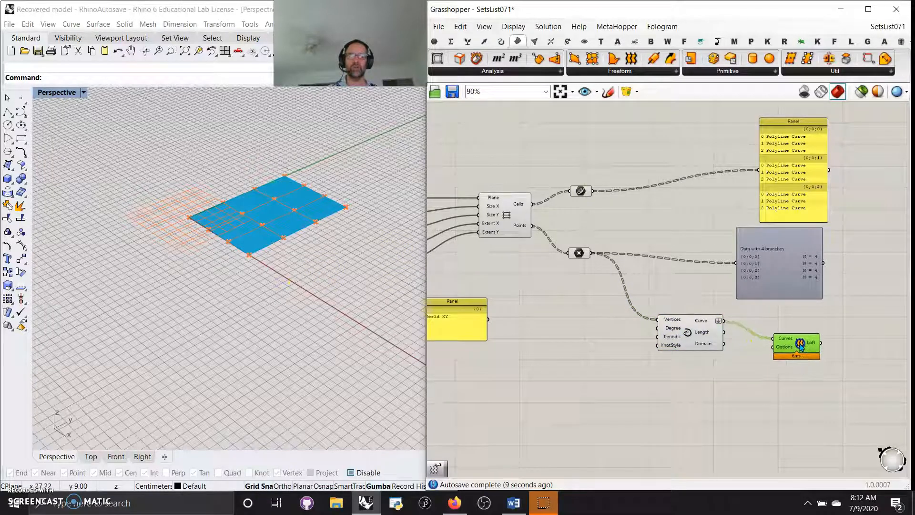
left_click(686, 336)
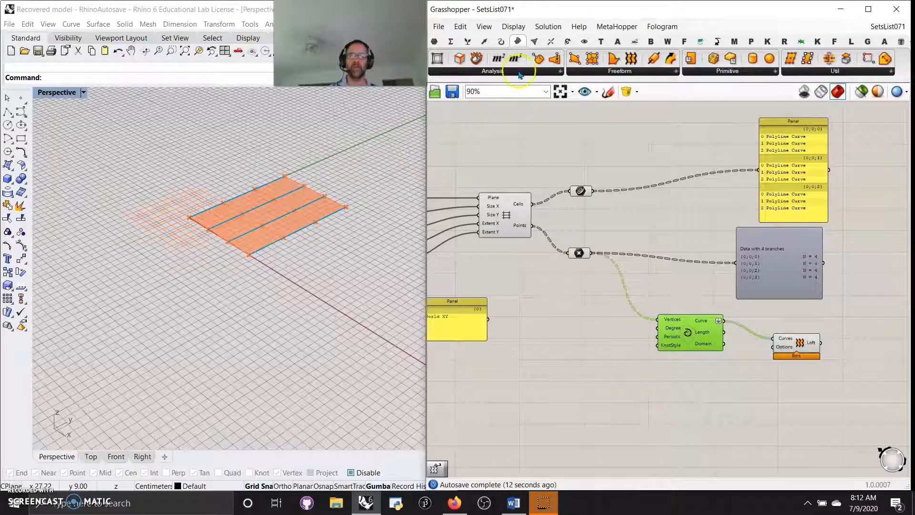
Add a Flip Matrix component below the Interpolate component, route the Point parameter through it into Vertices, and select the Loft component to check its surface.
left_click(432, 42)
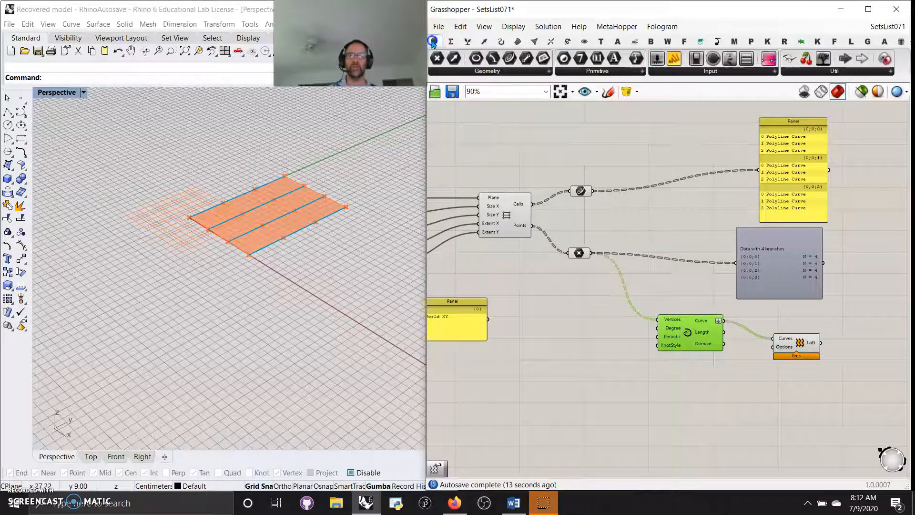
left_click(831, 71)
left_click(468, 41)
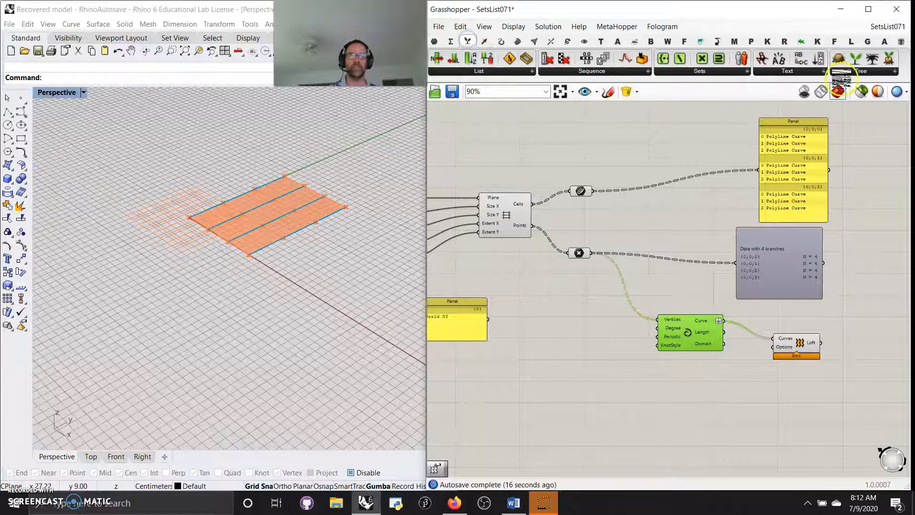
left_click(849, 73)
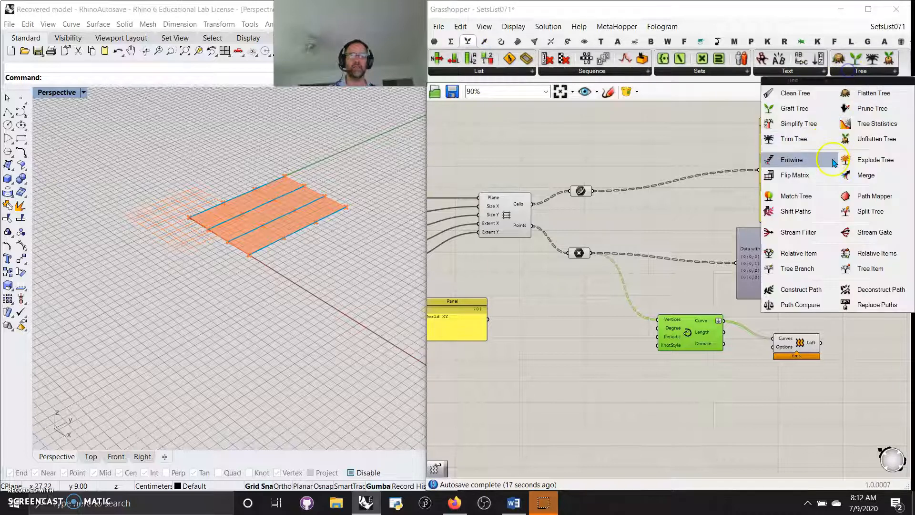
left_click(794, 175)
left_click(621, 380)
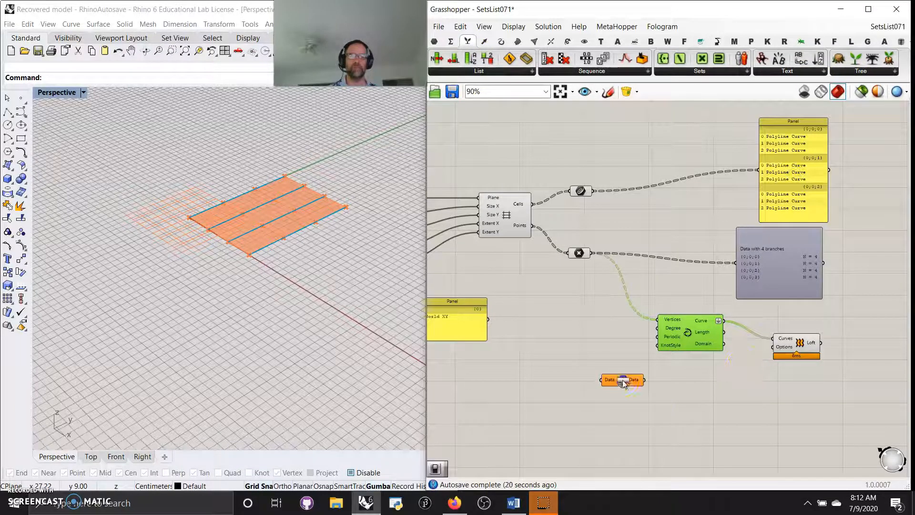
left_click_drag(589, 253, 659, 319)
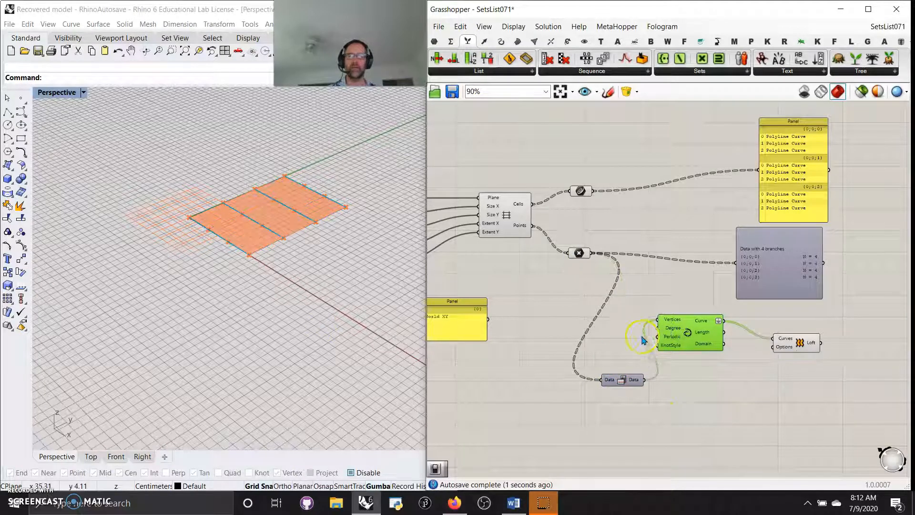
left_click(794, 343)
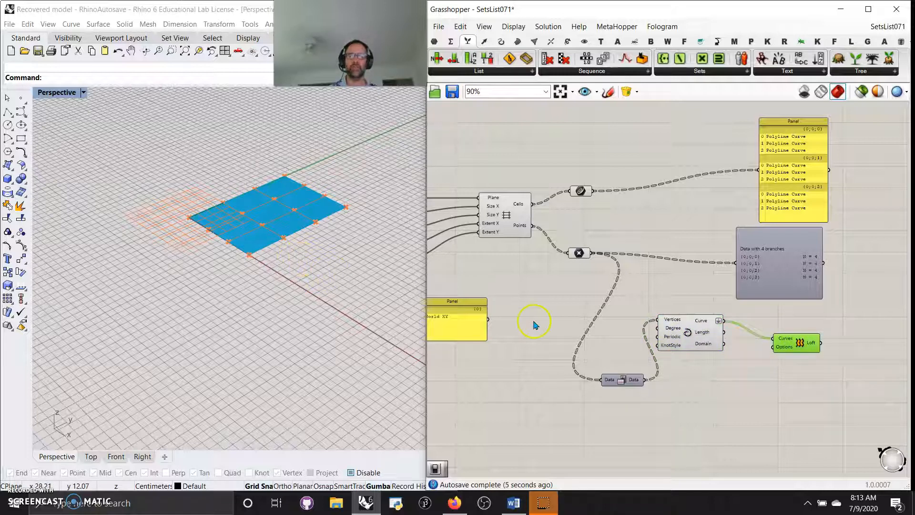
Move the Flip Matrix, Interpolate and Loft components lower on the canvas to free space below the Param Viewer.
left_click_drag(620, 380, 603, 329)
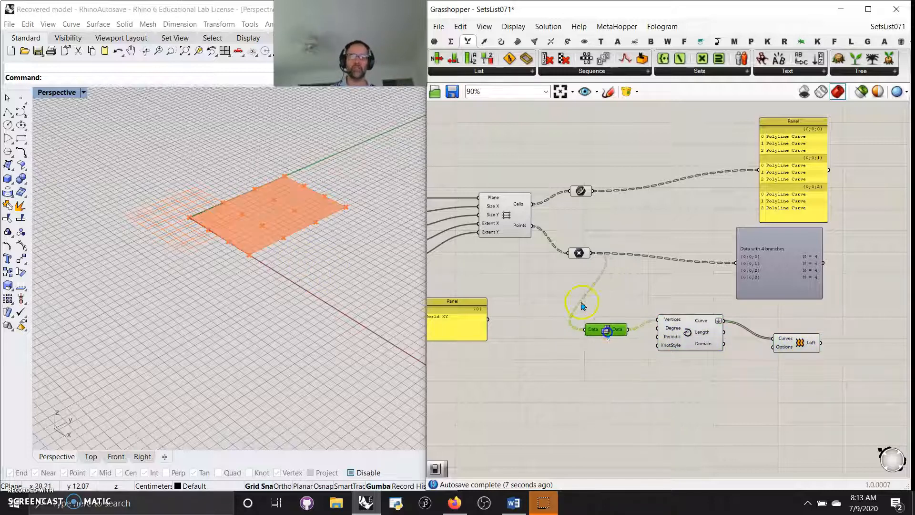
left_click_drag(672, 340, 687, 399)
left_click_drag(616, 331, 633, 413)
left_click(706, 401)
left_click_drag(705, 401, 706, 397)
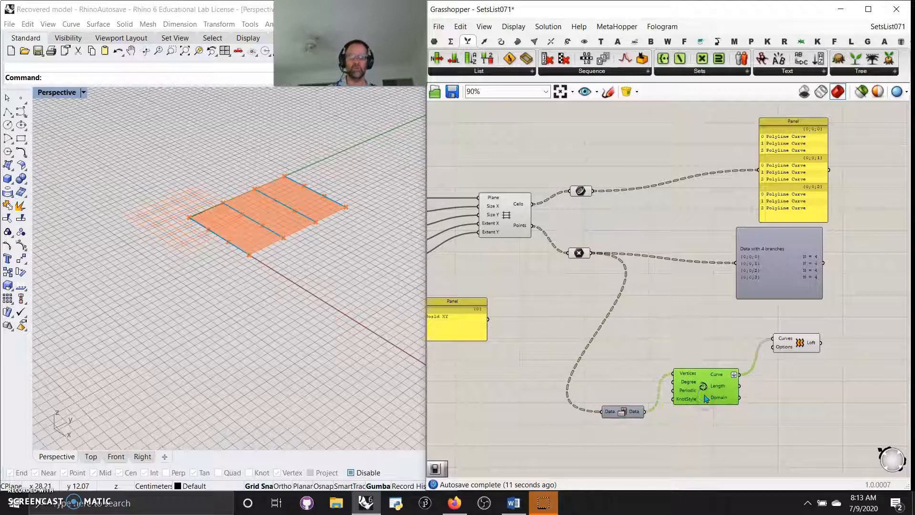
left_click_drag(790, 344, 801, 391)
Duplicate the Interpolate and Loft pair above the original and connect the Point parameter directly to the copy's Vertices input.
left_click(820, 438)
left_click_drag(820, 437, 701, 332)
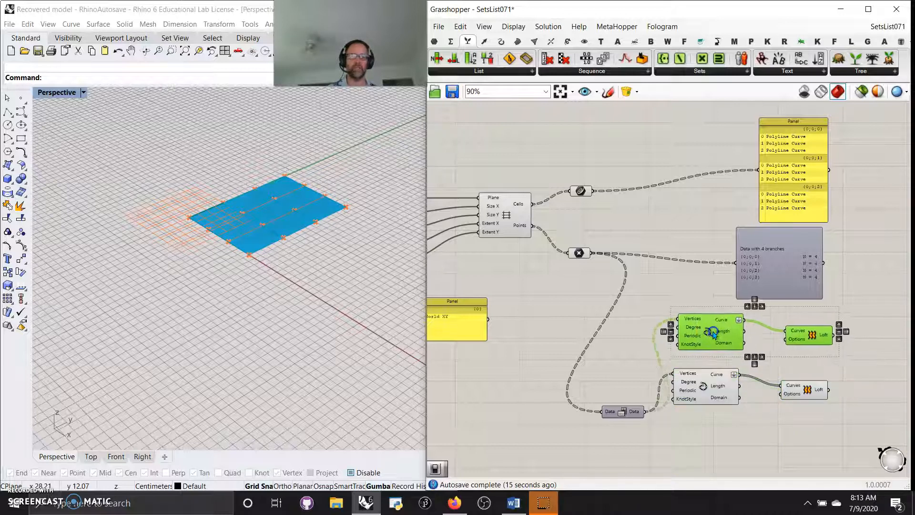
left_click_drag(589, 253, 672, 319)
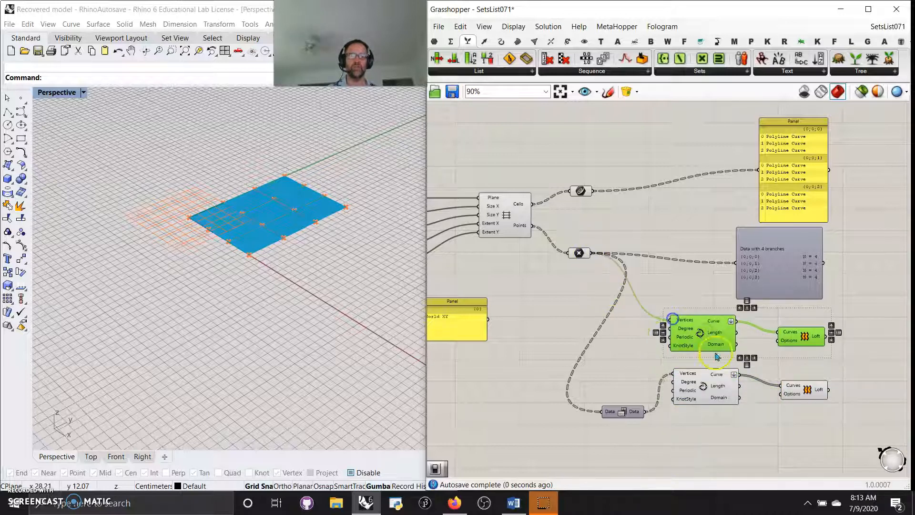
left_click(831, 396)
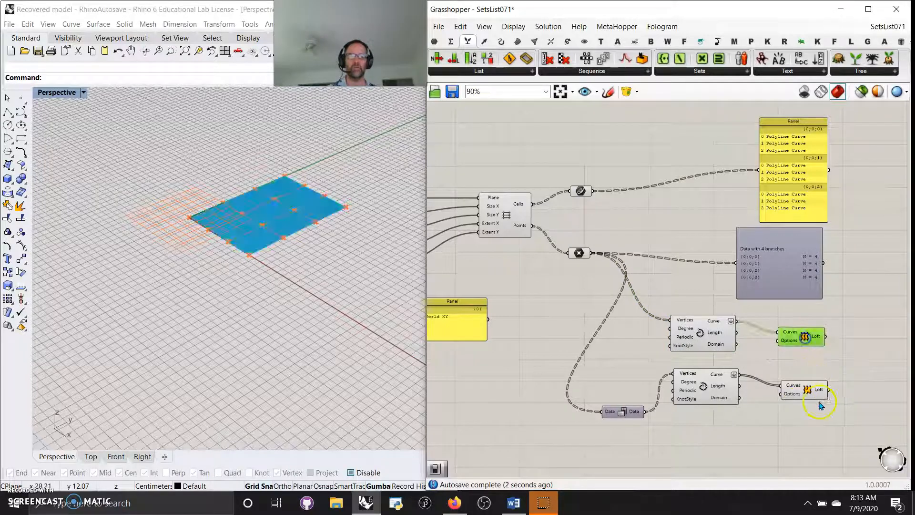
Restrict the preview to selected objects and select the Curve parameter to show only the grid cells.
right_click_drag(609, 250, 513, 270)
left_click(691, 249)
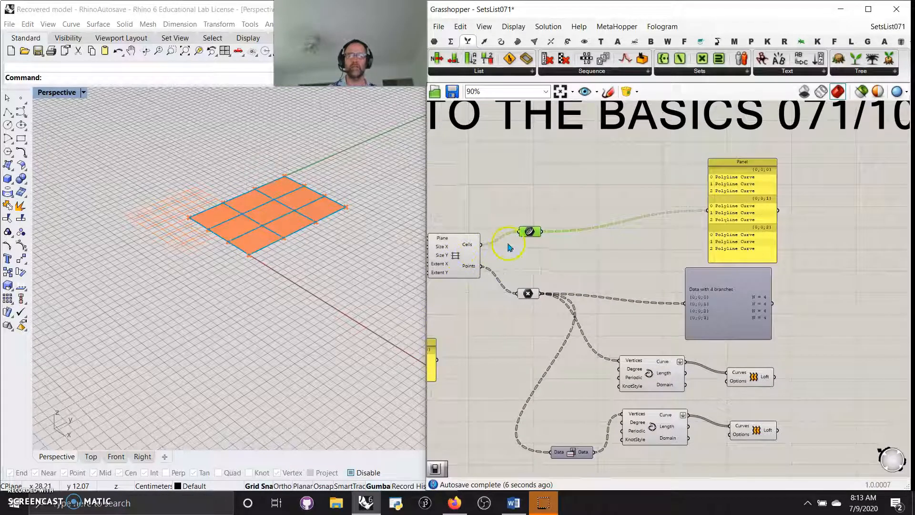
left_click(511, 261)
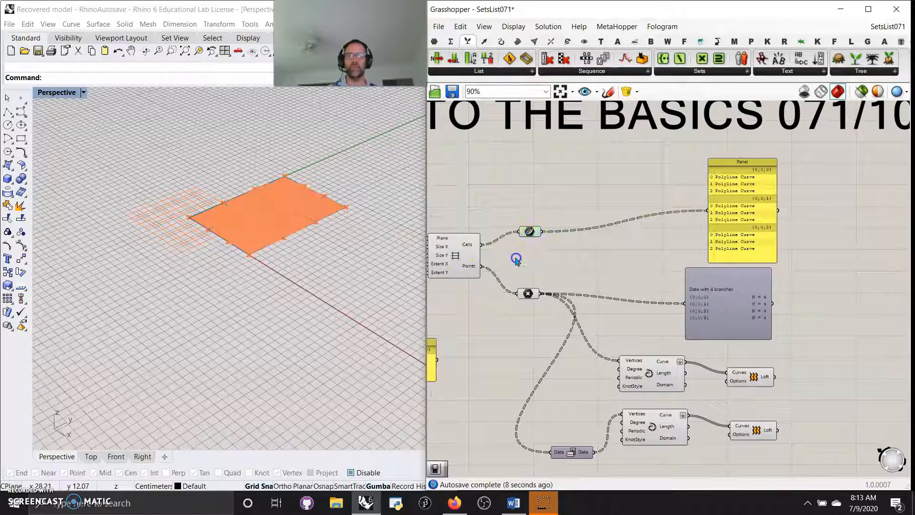
left_click(861, 91)
left_click(530, 231)
Examine the data branches of the grid component's Cells output and of the Curve parameter.
right_click_drag(599, 286, 680, 311)
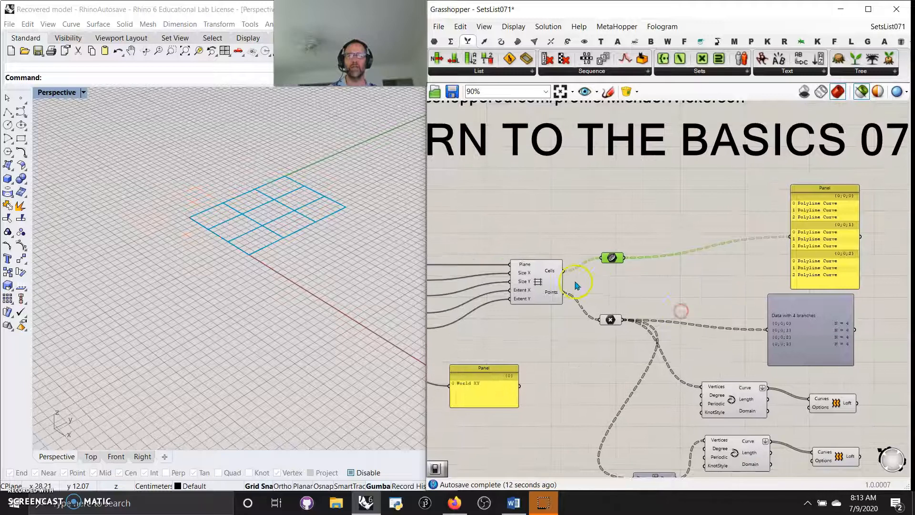
mouse_move(550, 275)
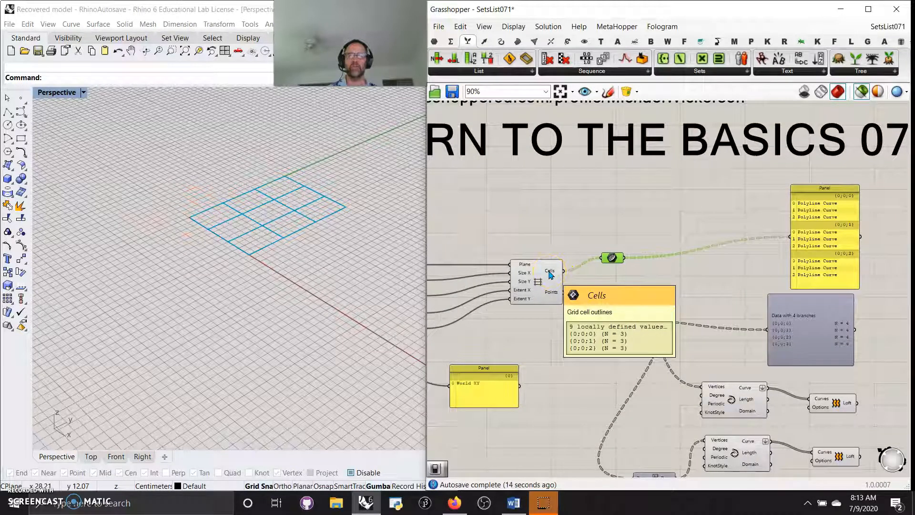
left_click(589, 276)
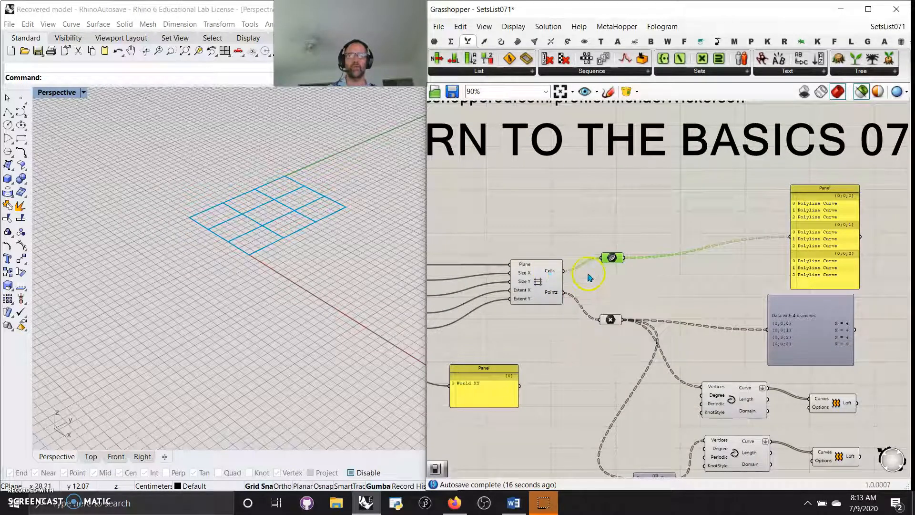
mouse_move(614, 260)
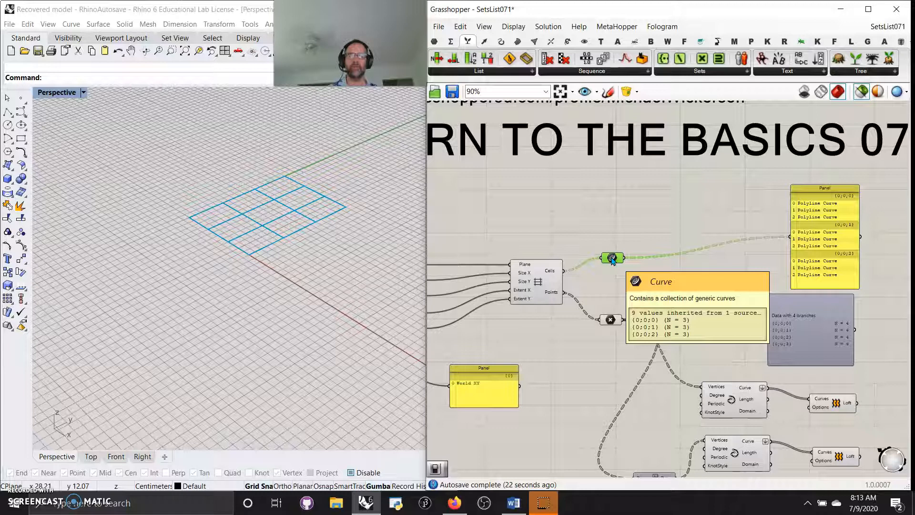
Nudge the Curve parameter, and shift the Interpolate, Loft and Flip Matrix components, Panel and Param Viewer farther from the grid to make room.
mouse_move(612, 259)
left_mouse_down()
mouse_move(697, 248)
mouse_move(601, 256)
left_mouse_up()
right_click_drag(662, 311, 791, 307)
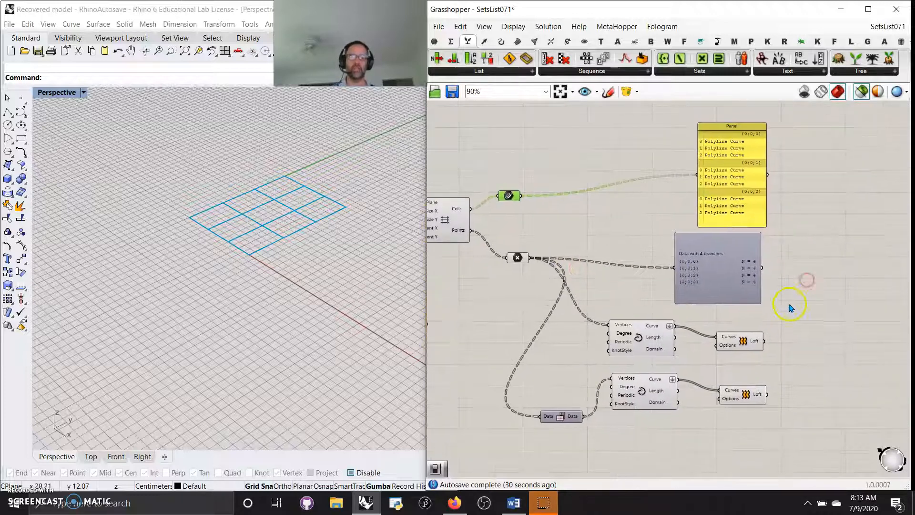
left_click_drag(779, 472, 541, 331)
left_click_drag(636, 336, 864, 357)
left_click_drag(807, 301, 906, 151)
Select the Point parameter to preview the grid points and add a Move component in the cleared space.
right_click_drag(584, 318, 586, 288)
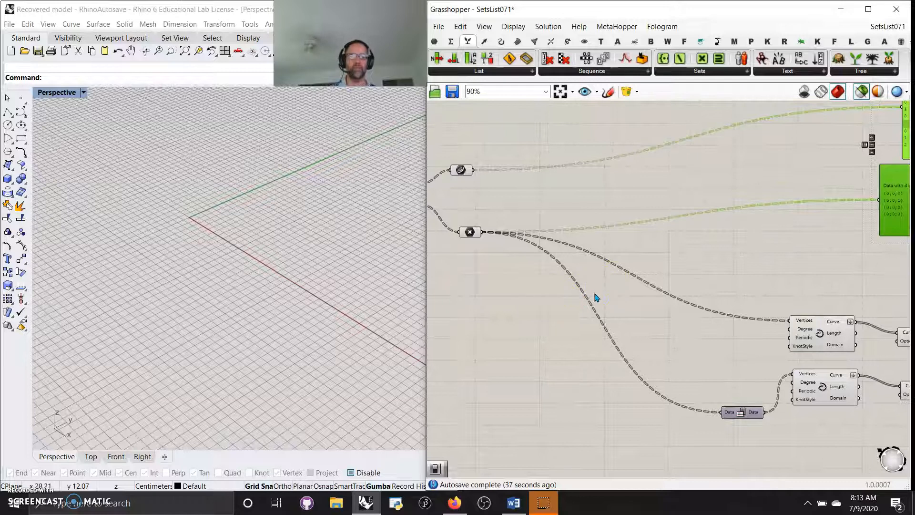
scroll(595, 298, "down", 1)
right_click_drag(502, 313, 576, 353)
left_click(530, 288)
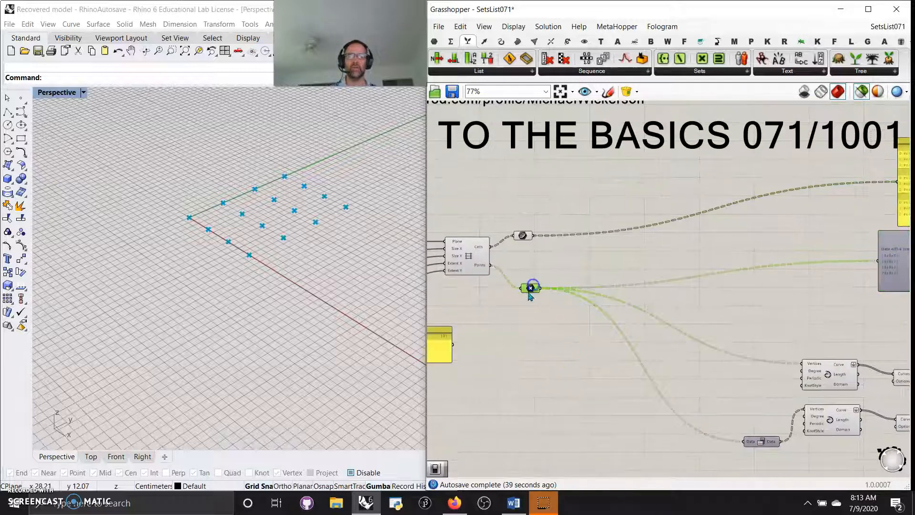
left_click(568, 42)
left_click_drag(619, 58, 677, 304)
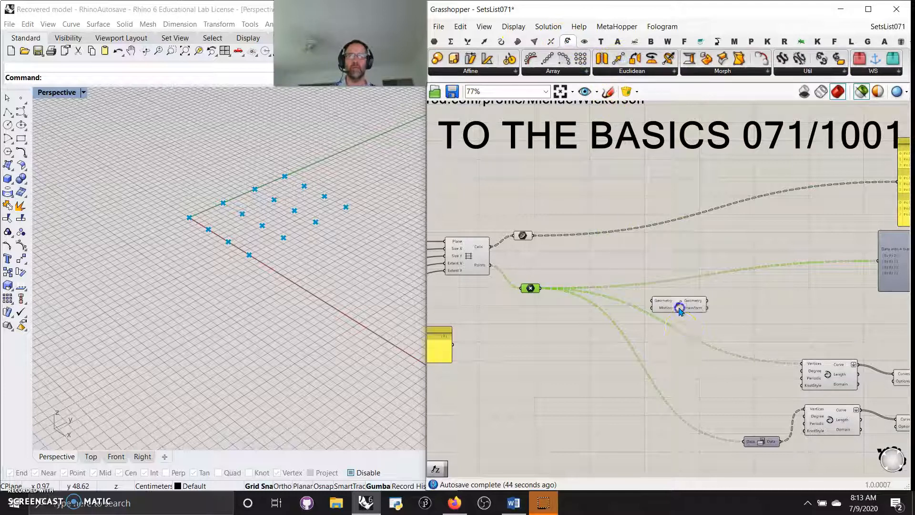
Try flattening the Point parameter's data and turn the flattening off again.
right_click(532, 291)
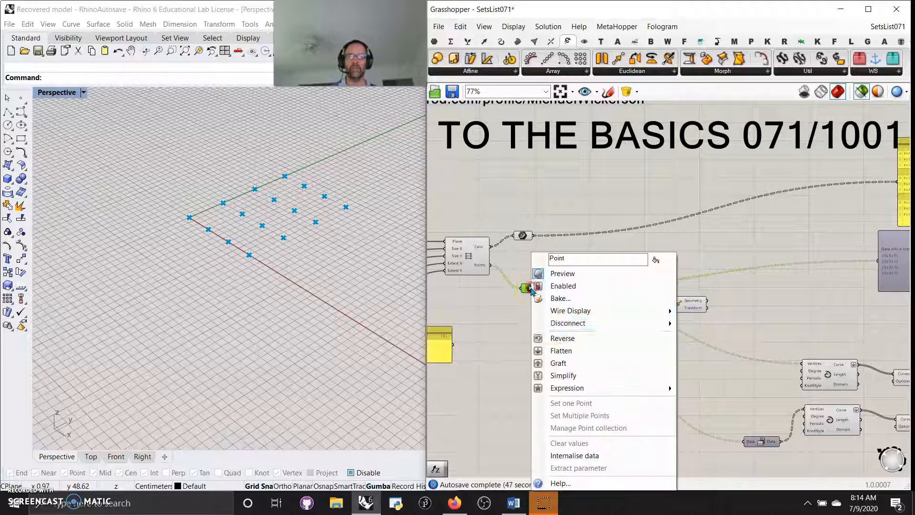
left_click(564, 350)
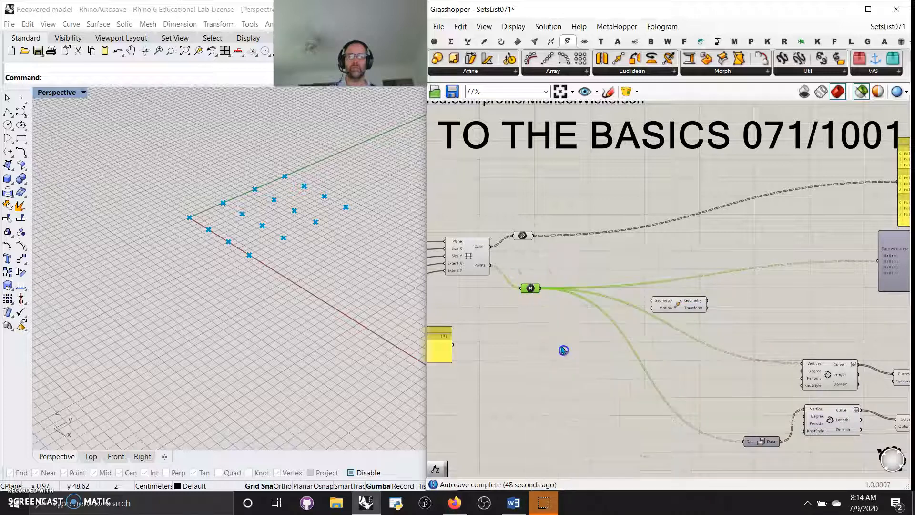
right_click(530, 290)
left_click(563, 350)
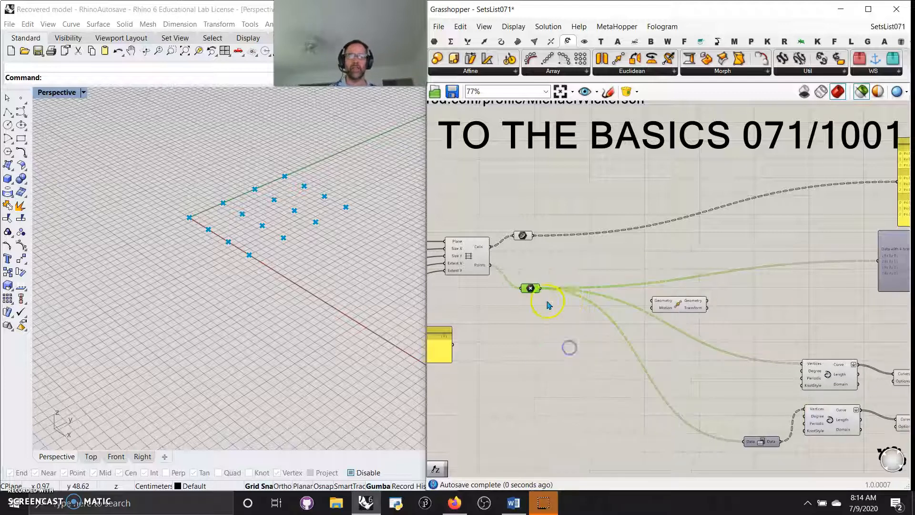
Connect the Point parameter to the Move component's Geometry input and feed its Motion input from a new Unit Z vector.
left_click_drag(538, 287, 739, 304)
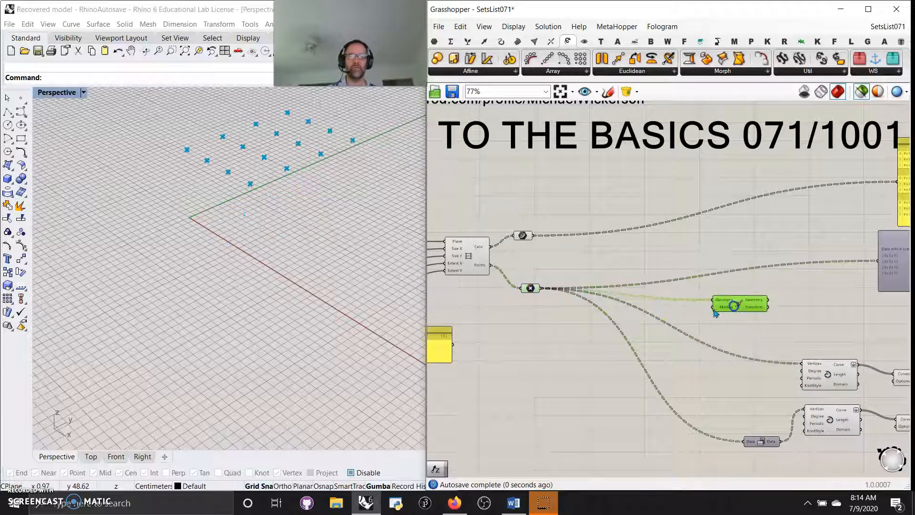
double_click(645, 339)
type("unit z")
key("Return")
left_click_drag(645, 340, 714, 308)
Add a Range component, connect its output to the Unit Z Factor input, and place it below the vector component.
double_click(575, 351)
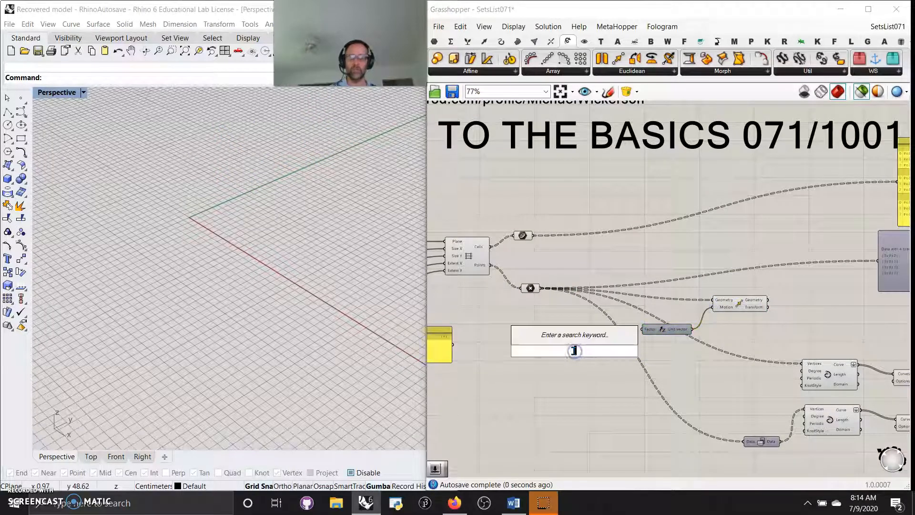
type("range")
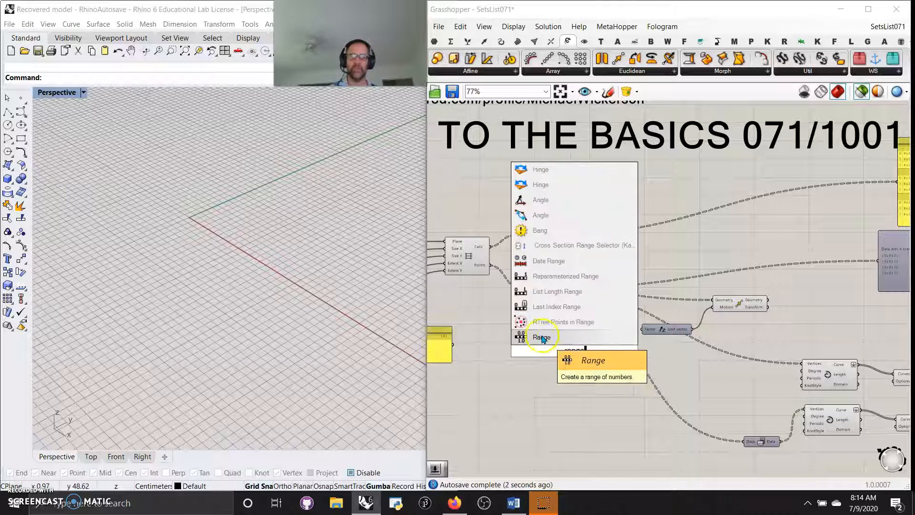
key("Return")
left_click_drag(597, 350, 641, 329)
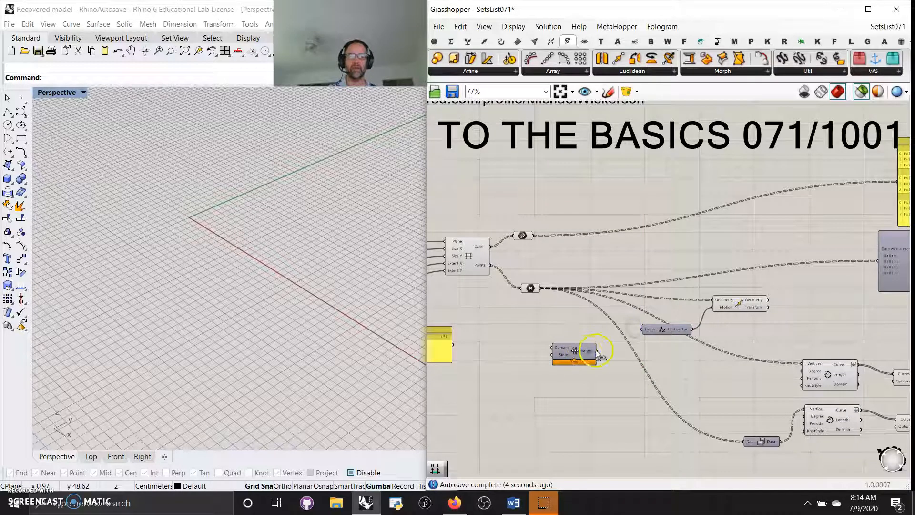
left_click(575, 352)
left_click_drag(575, 353, 601, 361)
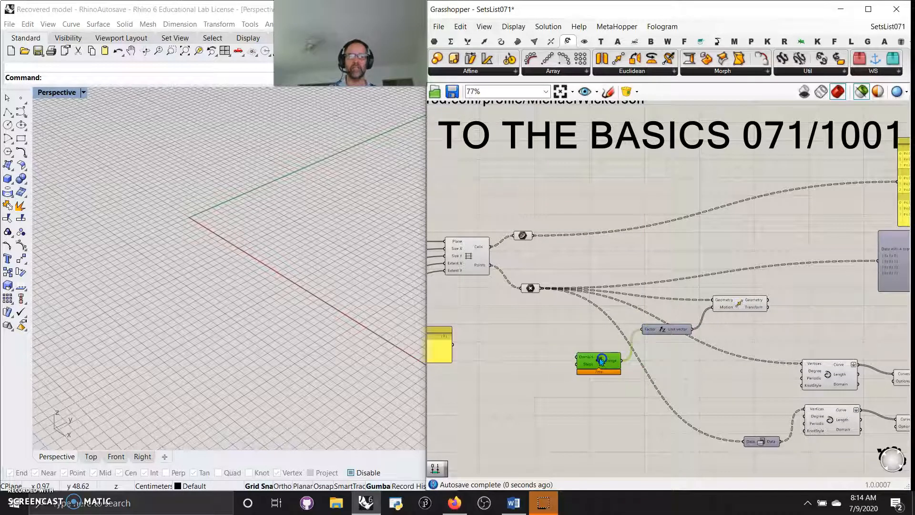
Add a List Length component fed by the Point parameter and connect its Length output to the Range component's Steps input.
left_click(530, 287)
left_click(468, 40)
mouse_move(457, 67)
left_mouse_down()
mouse_move(565, 336)
mouse_move(562, 315)
mouse_move(544, 314)
mouse_move(578, 364)
mouse_move(604, 363)
left_mouse_up()
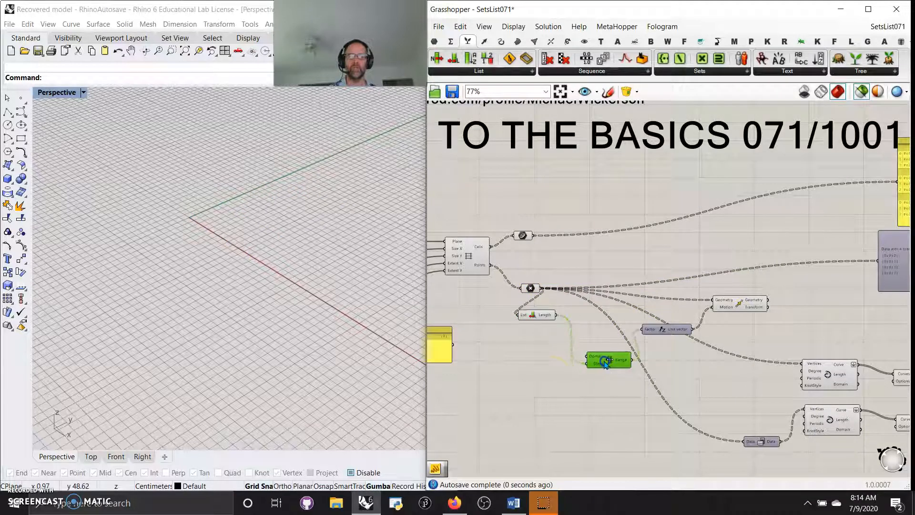
Add a number slider with the value 12 and place it apart from the Range component, leaving space between them.
double_click(545, 380)
type("12")
key("Return")
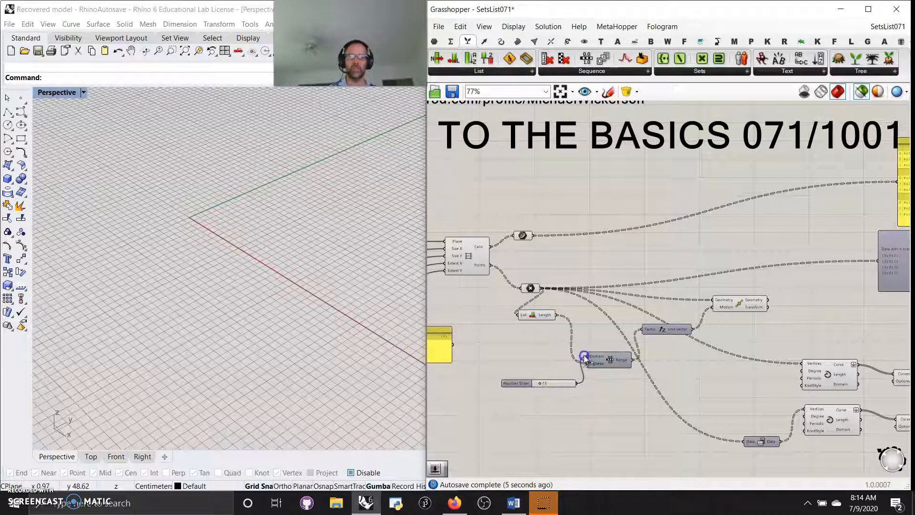
left_click_drag(566, 383, 510, 399)
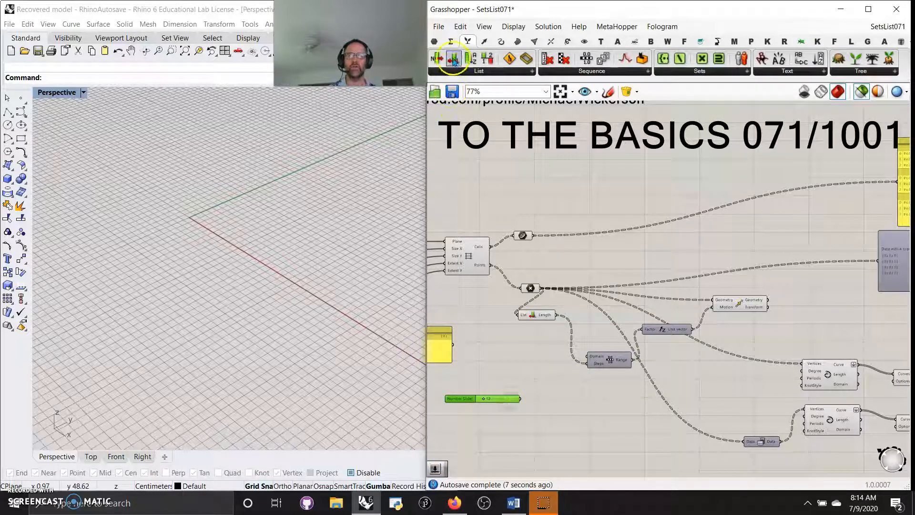
Add a Construct Domain component linking the slider through Domain end to the Range's Domain input, and select the Move component to check the points.
left_click(450, 42)
left_click_drag(447, 57, 477, 396)
left_click(737, 306)
right_click_drag(293, 245, 271, 224)
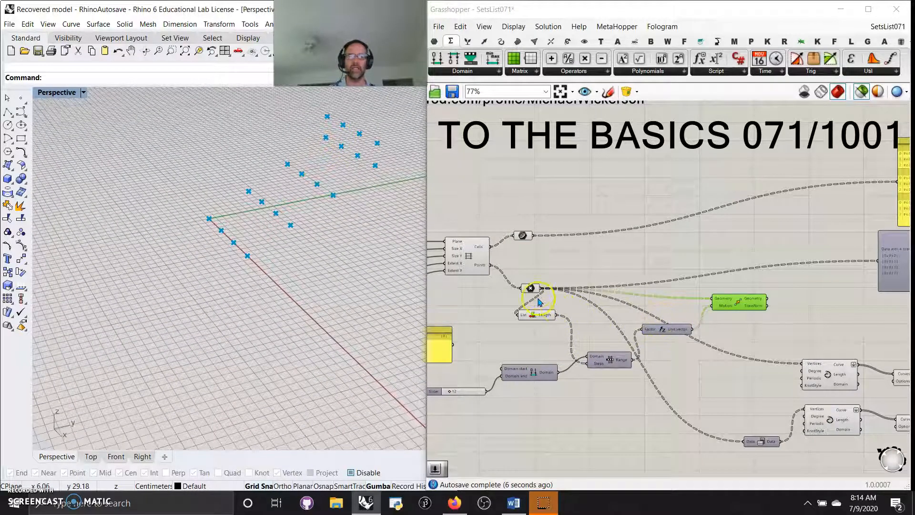
Add the expression x-1 to the Range component's Steps input and reframe the Rhino view on the moved points.
mouse_move(535, 292)
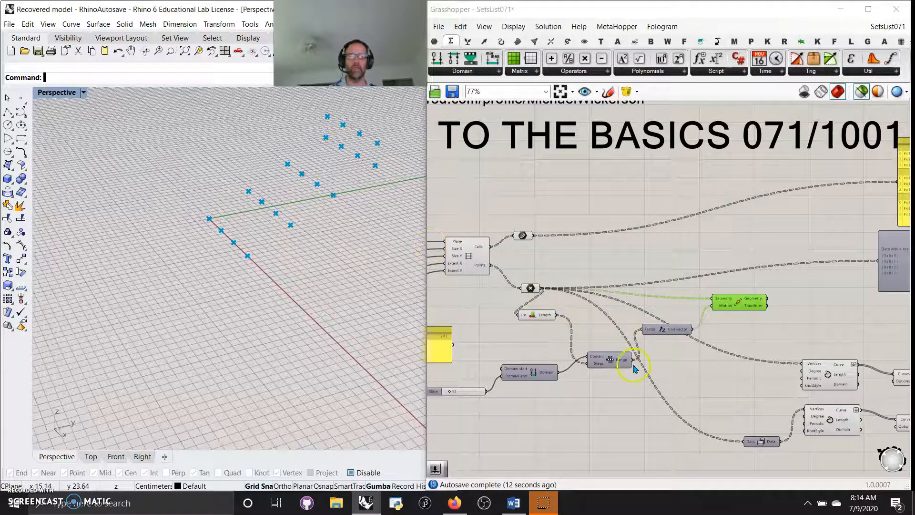
right_click(594, 371)
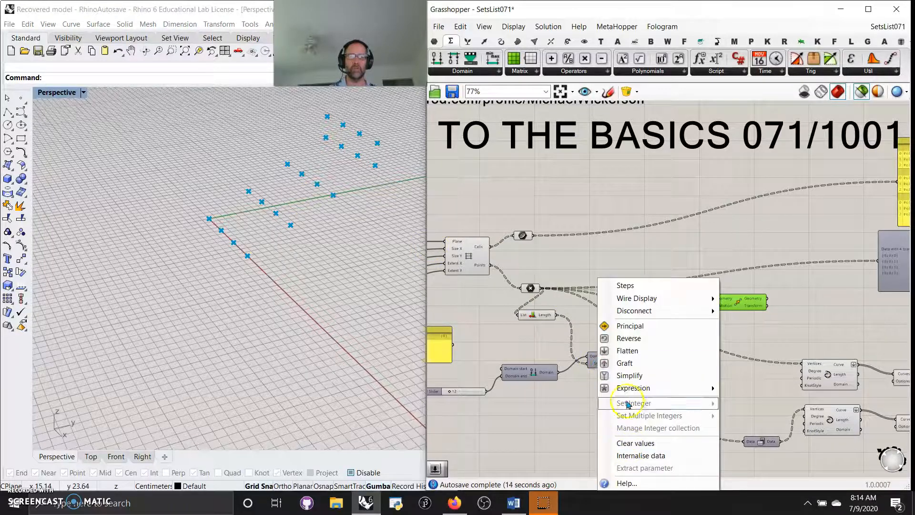
mouse_move(634, 387)
left_click(749, 403)
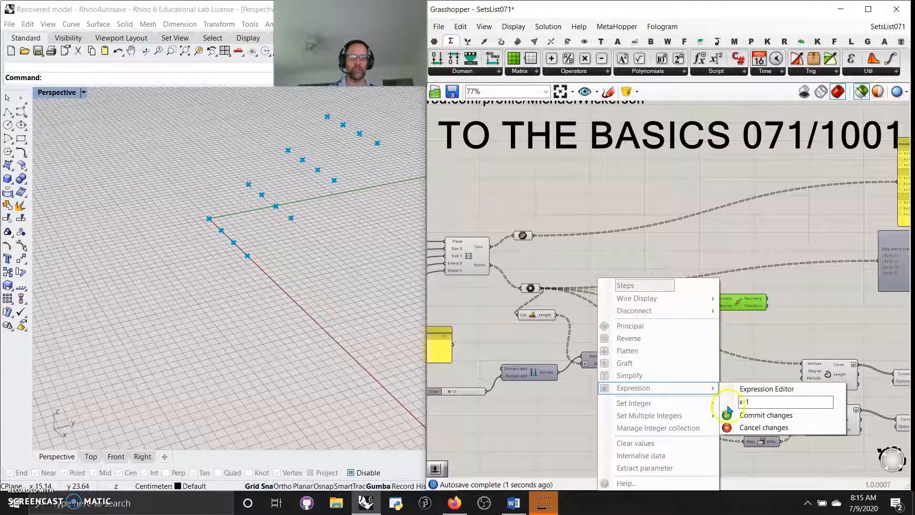
left_click(727, 415)
right_click(320, 215)
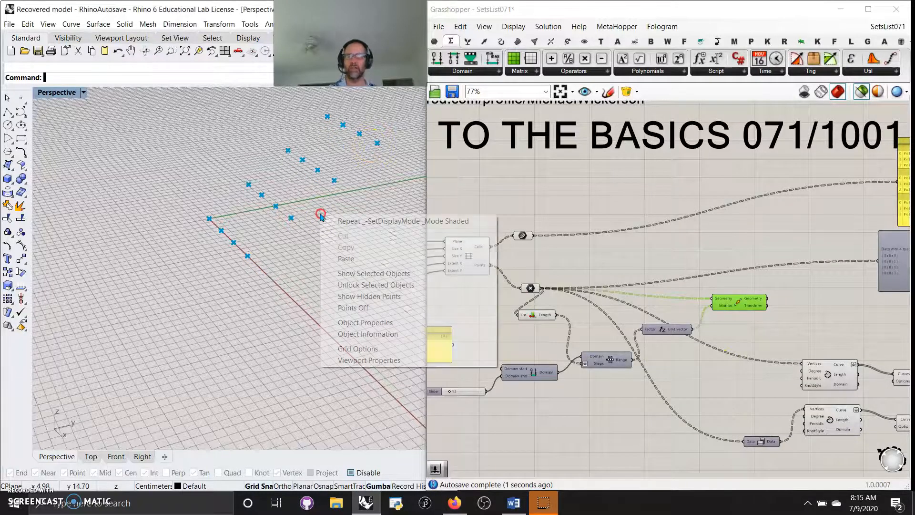
right_click_drag(317, 158, 294, 210, "shift")
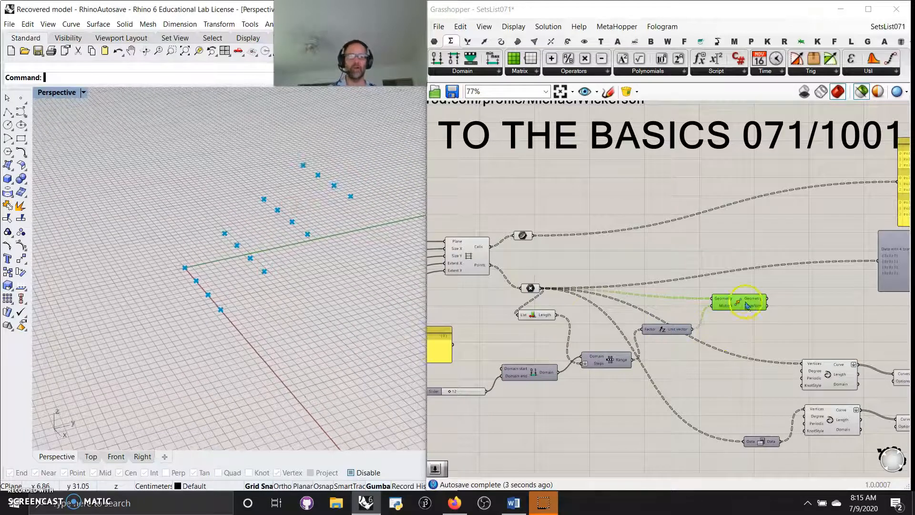
Make room before the Move component and insert a Jitter component between the Unit Z vector and Move's Motion input.
left_click_drag(747, 305, 806, 294)
double_click(737, 331)
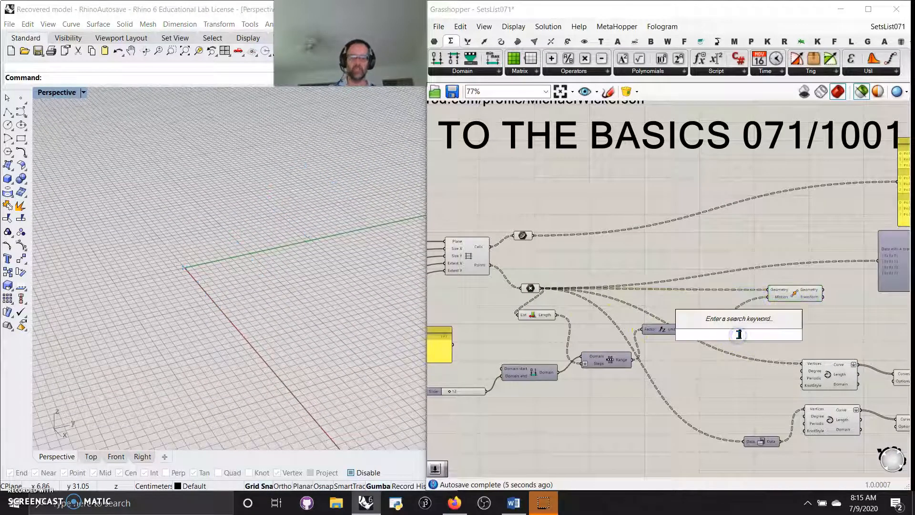
type("jitt")
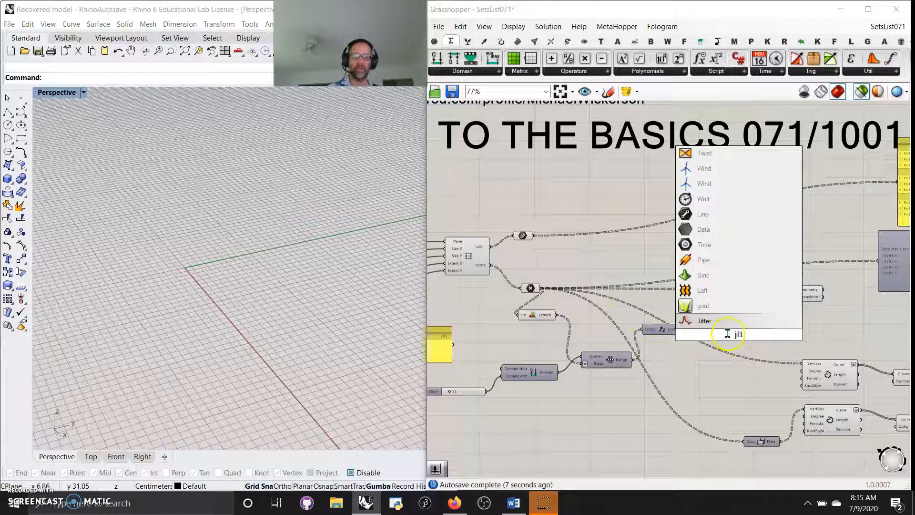
key("Return")
left_click_drag(767, 332, 780, 297)
right_click_drag(816, 328, 736, 310)
Connect Move's Geometry output to the upper Interpolate's Vertices and to Flip Matrix's Data input, previewing both lofts.
left_click_drag(734, 275, 725, 346)
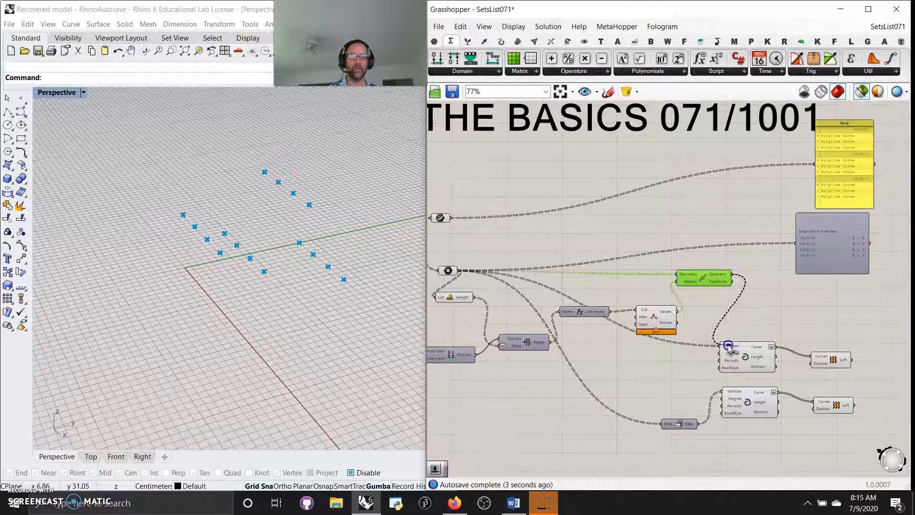
left_click_drag(808, 358, 809, 359)
right_click_drag(343, 275, 320, 271)
left_click_drag(738, 285, 664, 423)
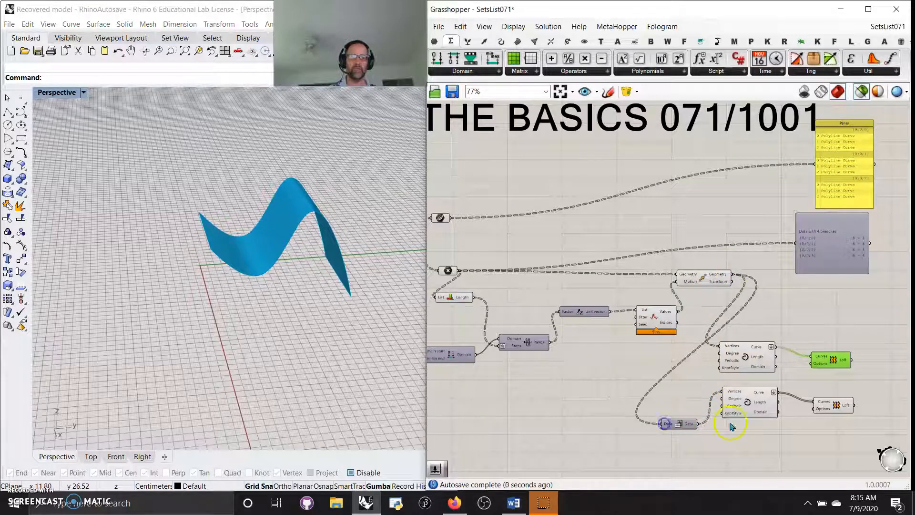
left_click(835, 405)
left_click_drag(742, 418, 750, 424)
Shift the Jitter component slightly away from the Move component and preview the moved points.
left_click(705, 280)
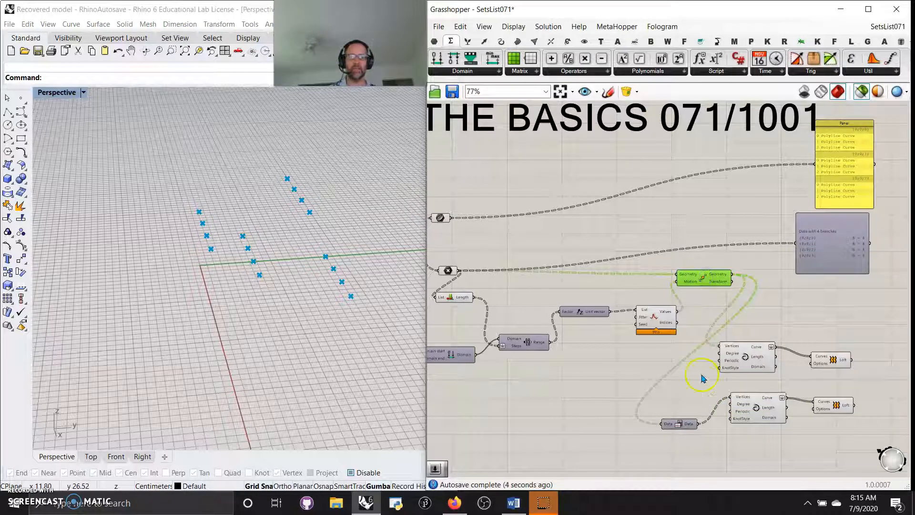
left_click_drag(662, 321, 654, 326)
left_click(712, 280)
mouse_move(717, 277)
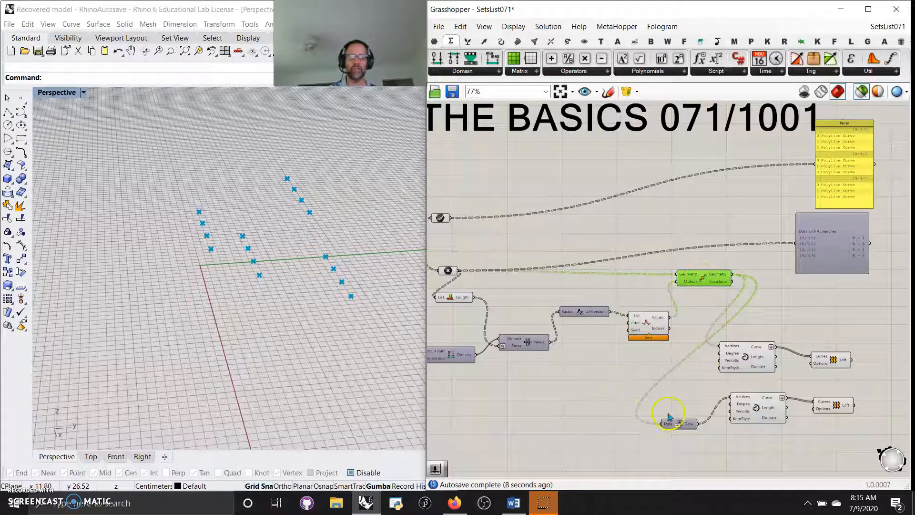
left_click(652, 321)
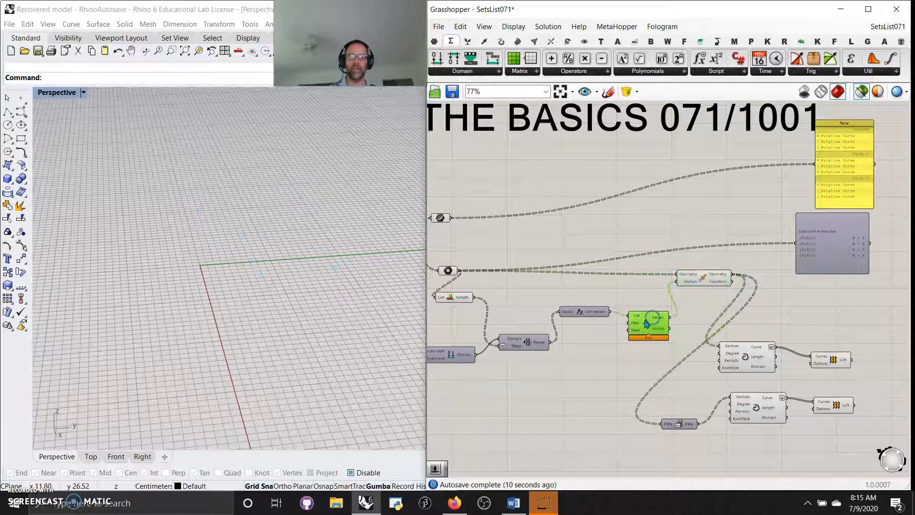
left_click(707, 281)
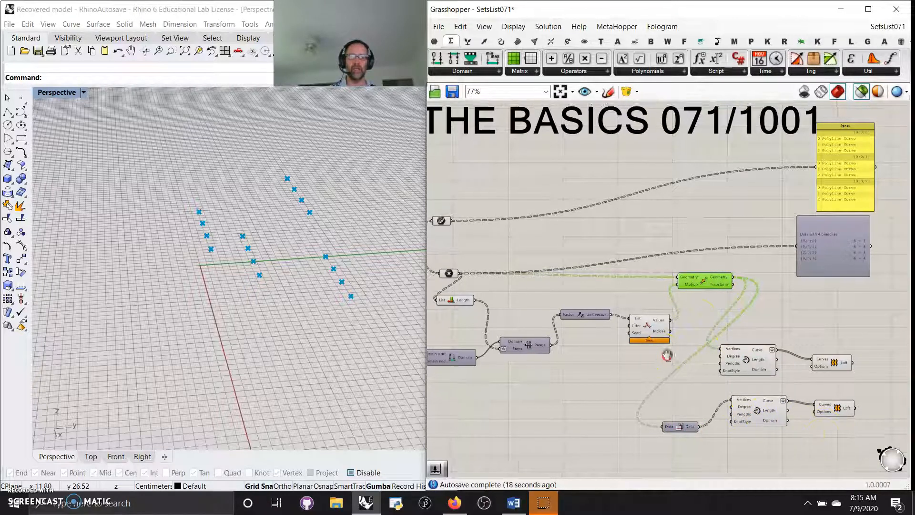
Reposition List Length between the Point parameter and the Range component, and preview the original grid points.
right_click_drag(664, 351, 743, 332)
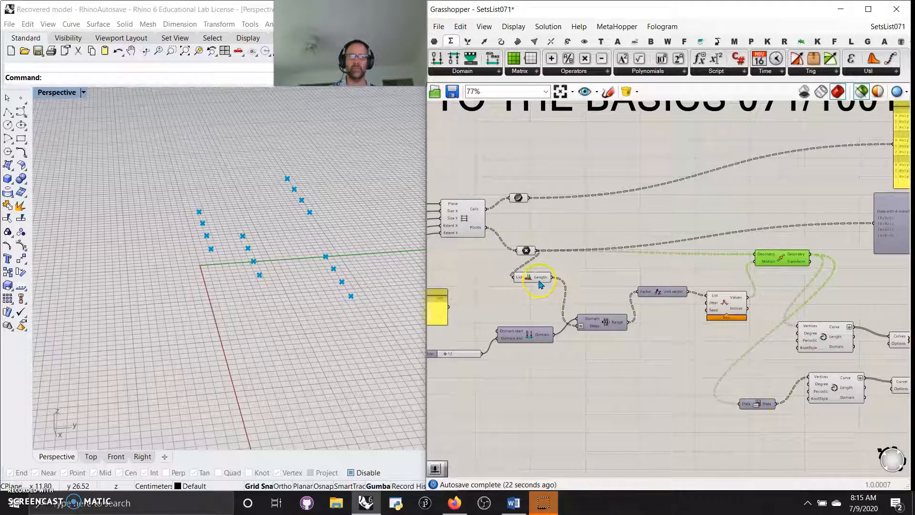
left_click_drag(539, 281, 559, 287)
left_click(526, 251)
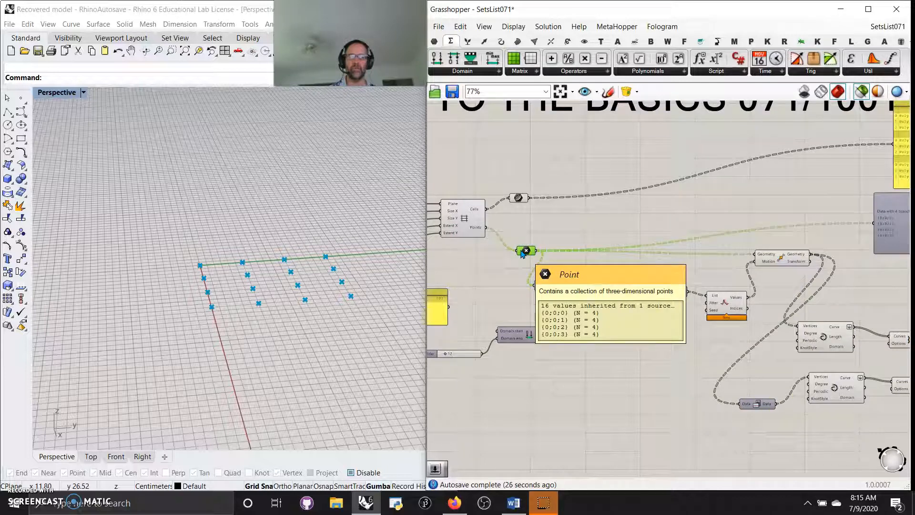
left_click(552, 292)
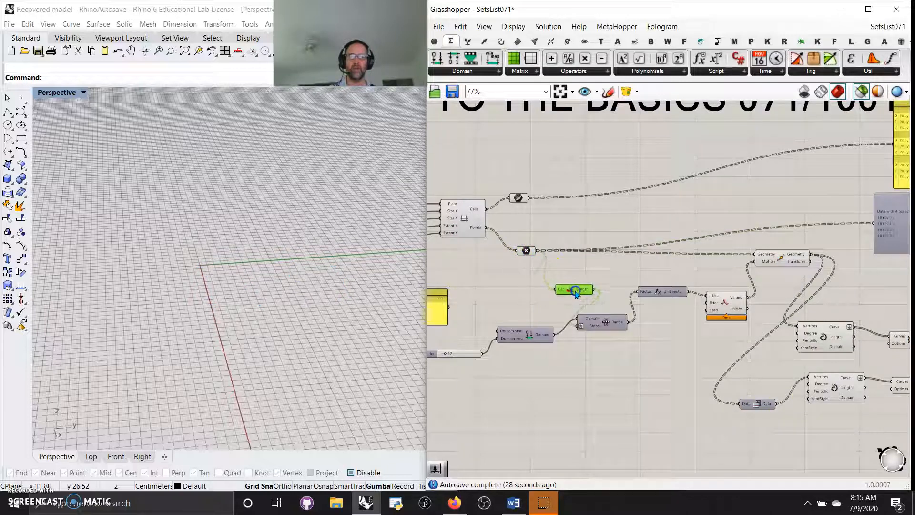
left_click_drag(551, 292, 553, 286)
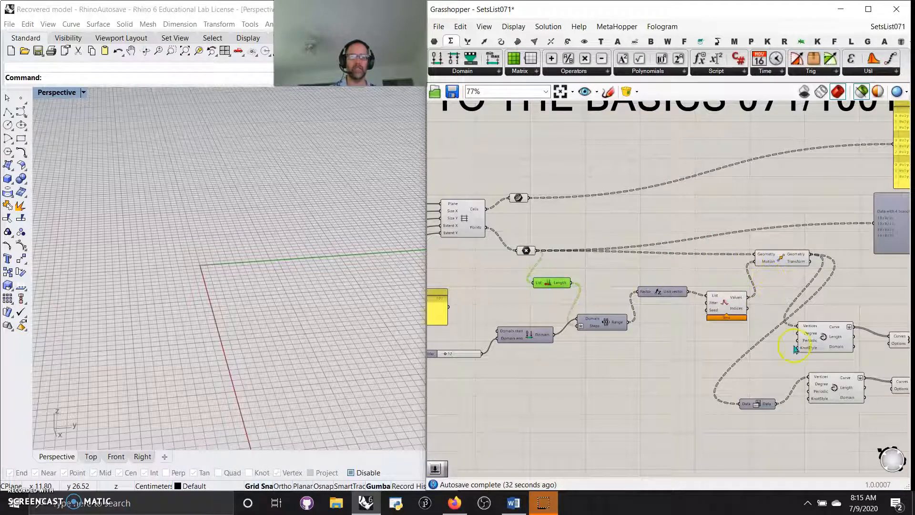
Place Flip Matrix between the Point parameter and Move's Geometry input, and feed the moved geometry into the lower Interpolate's Vertices.
left_click(763, 405)
left_click_drag(763, 406, 646, 268)
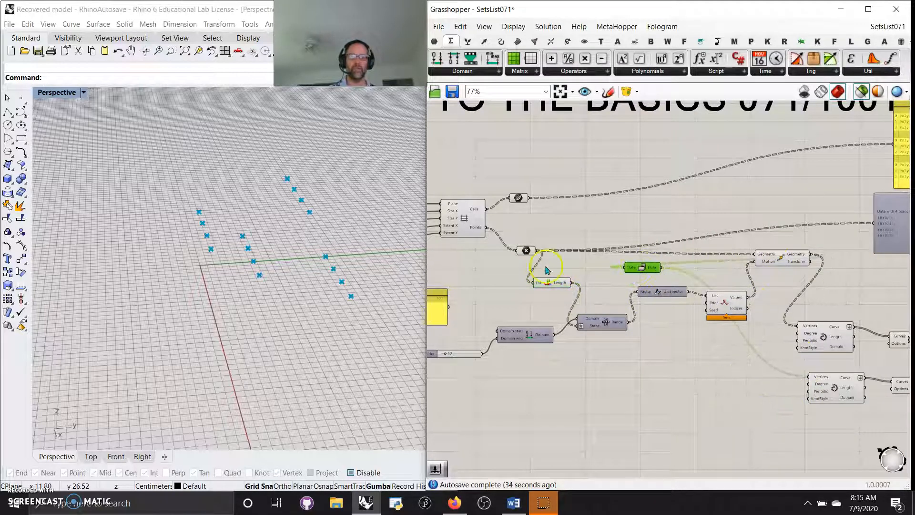
left_click_drag(541, 251, 625, 267)
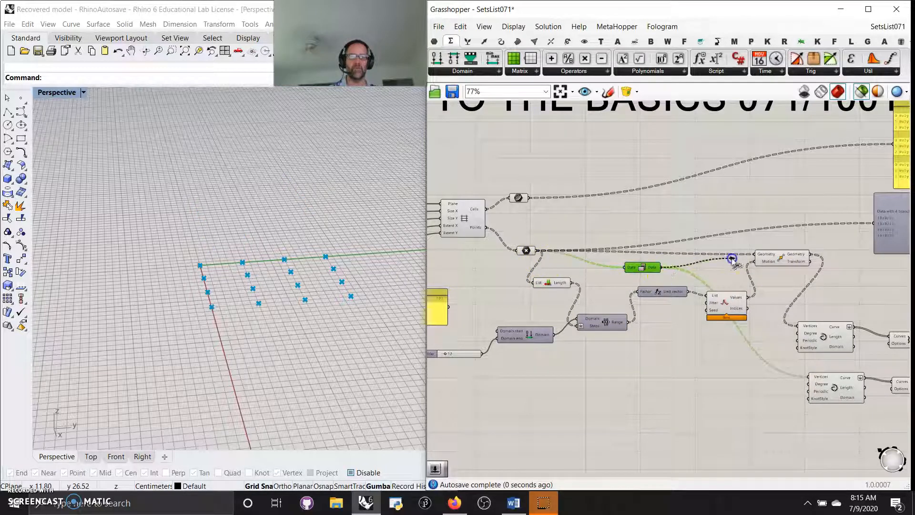
left_click_drag(762, 256, 808, 377)
Compare the previews of the lower and upper lofts in the Rhino viewport.
right_click_drag(821, 414, 667, 388)
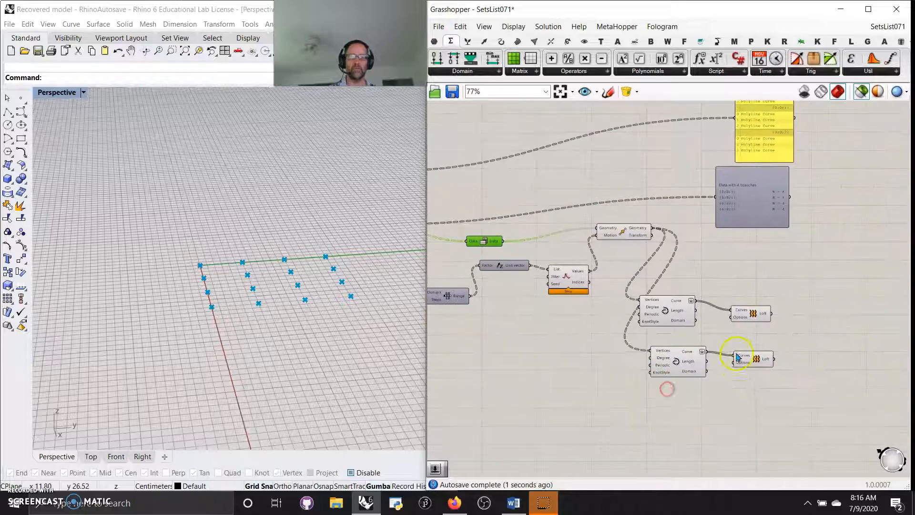
left_click(751, 358)
mouse_move(306, 302)
right_mouse_down()
mouse_move(400, 281)
mouse_move(231, 308)
mouse_move(313, 302)
right_mouse_up()
right_click_drag(514, 360, 569, 327)
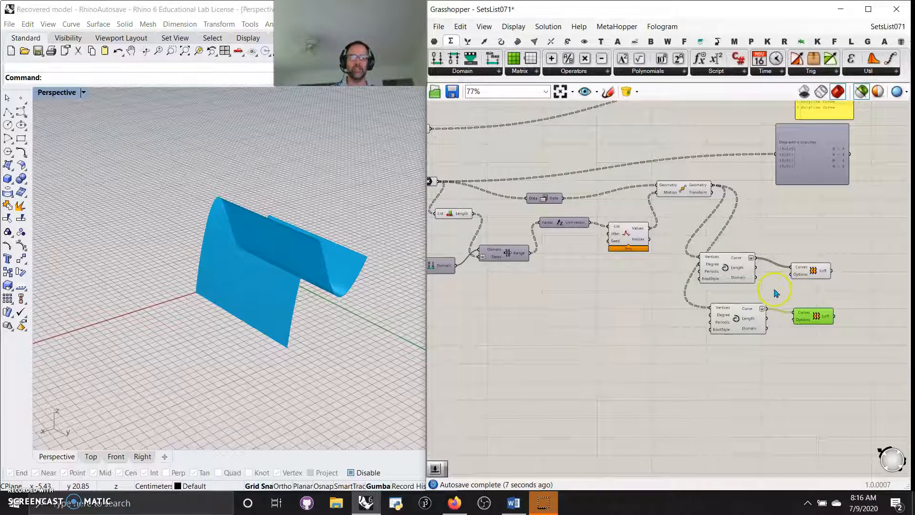
left_click(803, 275)
Relocate Flip Matrix and Move to the lower branch, and add a second Move with Jitter's Values as its Motion.
left_click_drag(541, 200, 551, 321)
left_click_drag(687, 187, 645, 332)
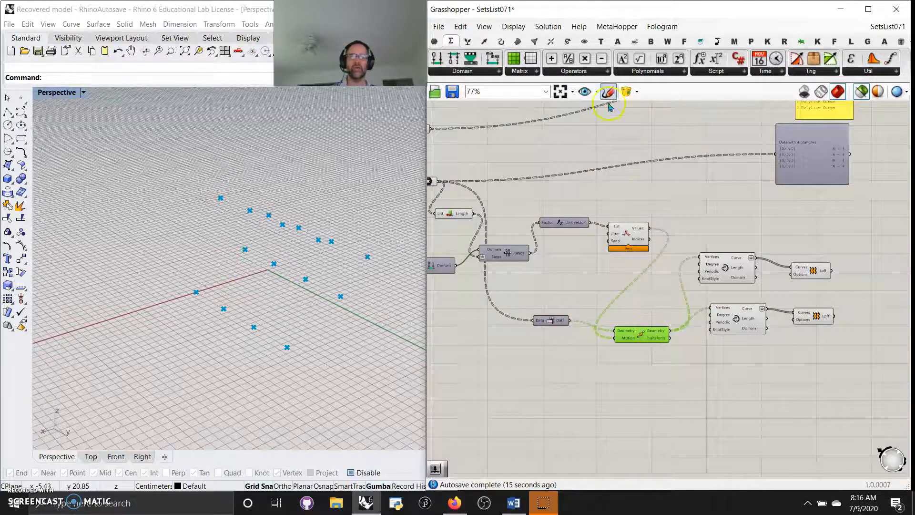
left_click(566, 44)
left_click_drag(618, 58, 688, 208)
mouse_move(655, 233)
left_mouse_down()
mouse_move(653, 219)
mouse_move(652, 230)
left_mouse_up()
Connect the Point parameter to the second Move's Geometry input and its Geometry output to the upper Interpolate's Vertices.
left_click(527, 214)
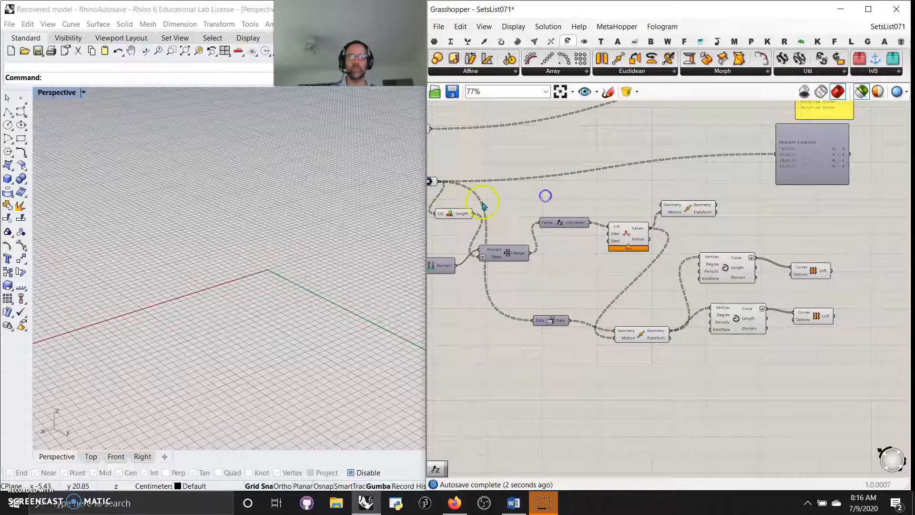
left_click_drag(441, 180, 659, 220)
left_click_drag(438, 181, 661, 203)
left_click_drag(715, 212, 701, 255)
Preview both lofts together, shift them farther from the Interpolate components, and preview the upper loft alone.
left_click_drag(831, 346, 791, 211)
mouse_move(311, 277)
right_mouse_down()
mouse_move(376, 326)
mouse_move(327, 365)
mouse_move(235, 272)
mouse_move(172, 245)
mouse_move(123, 259)
mouse_move(312, 285)
right_mouse_up()
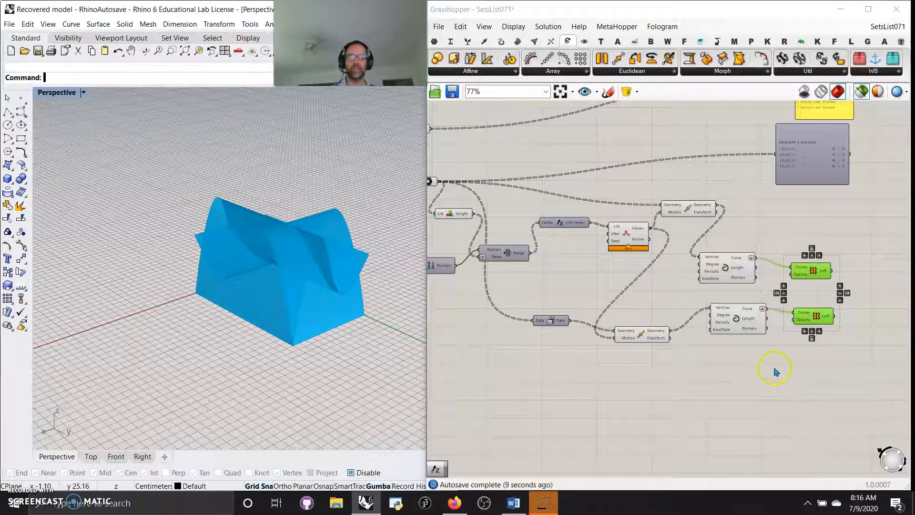
left_click_drag(813, 318, 845, 325)
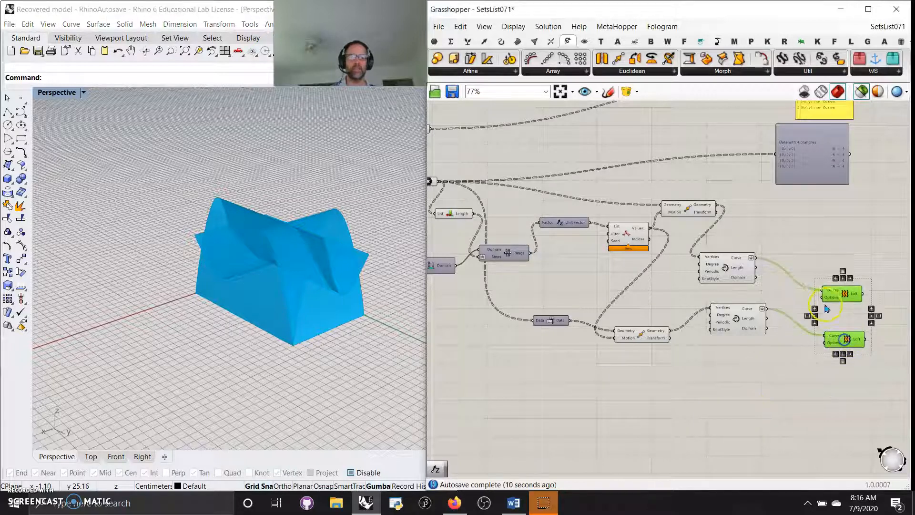
left_click(819, 412)
left_click(843, 281)
right_click_drag(787, 458, 630, 434)
right_click_drag(647, 394, 759, 419)
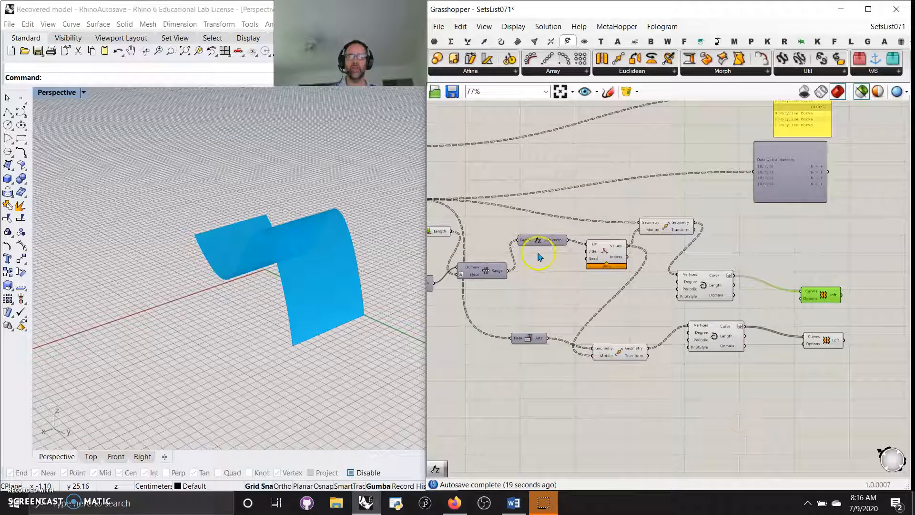
Review the start of the definition, checking the plane, the rectangular grid component and the cells' Curve parameter.
right_click_drag(533, 289, 627, 300)
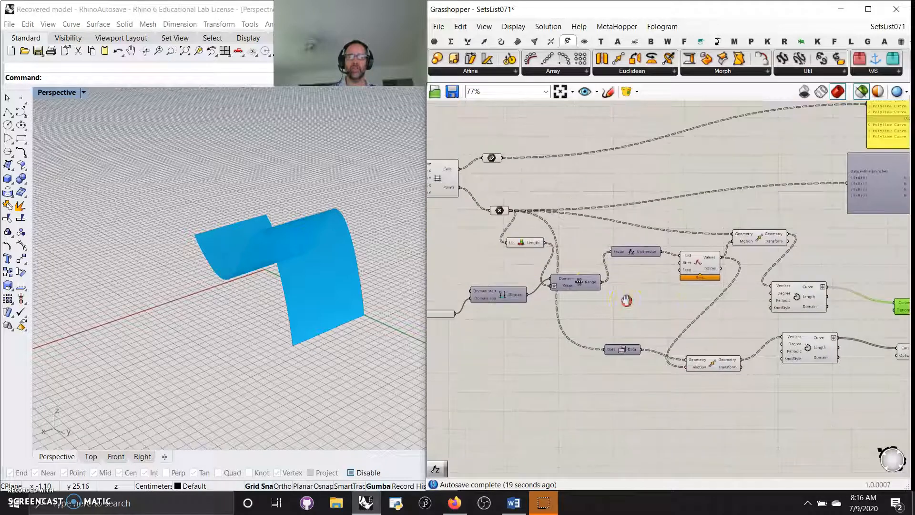
left_click(439, 185)
right_click_drag(607, 389, 822, 445)
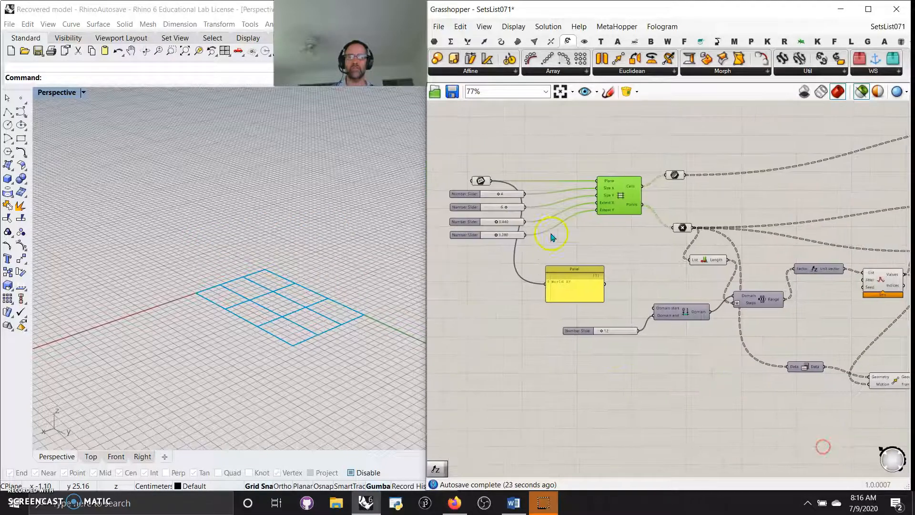
left_click(480, 181)
left_click(607, 195)
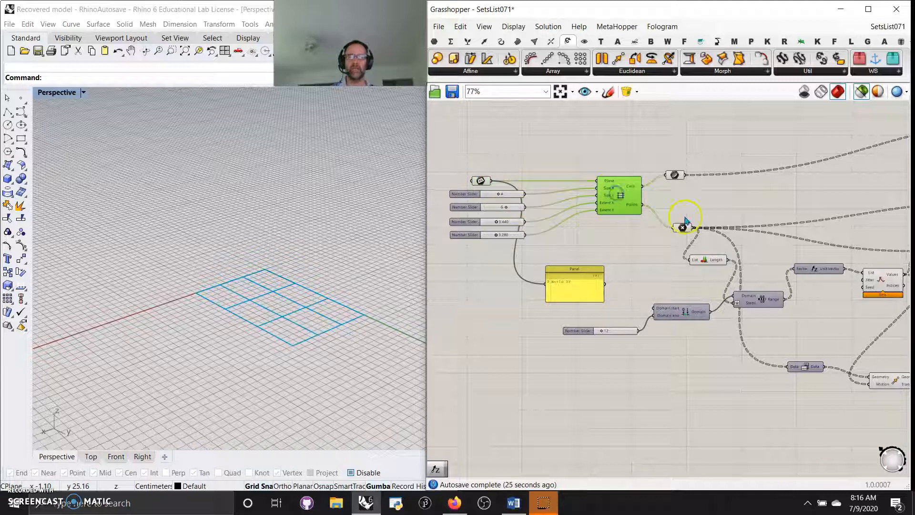
left_click(675, 176)
Reposition the cells' Curve parameter, add a Loft component fed by it, and place it above the other two lofts.
right_click_drag(817, 199, 602, 245)
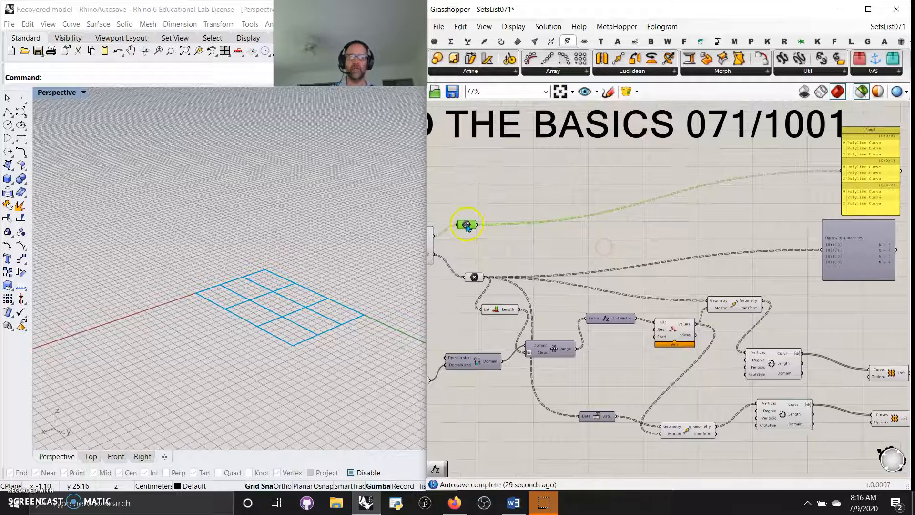
left_click_drag(474, 227, 522, 227)
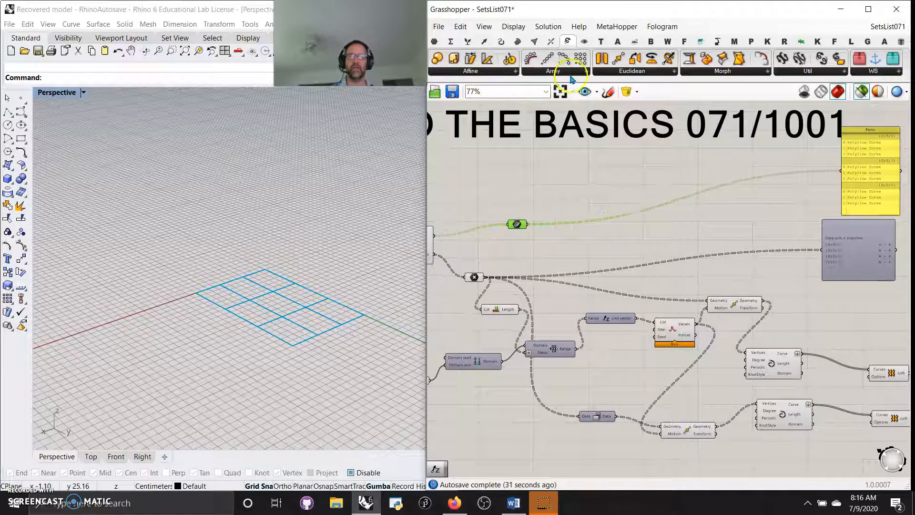
left_click(516, 41)
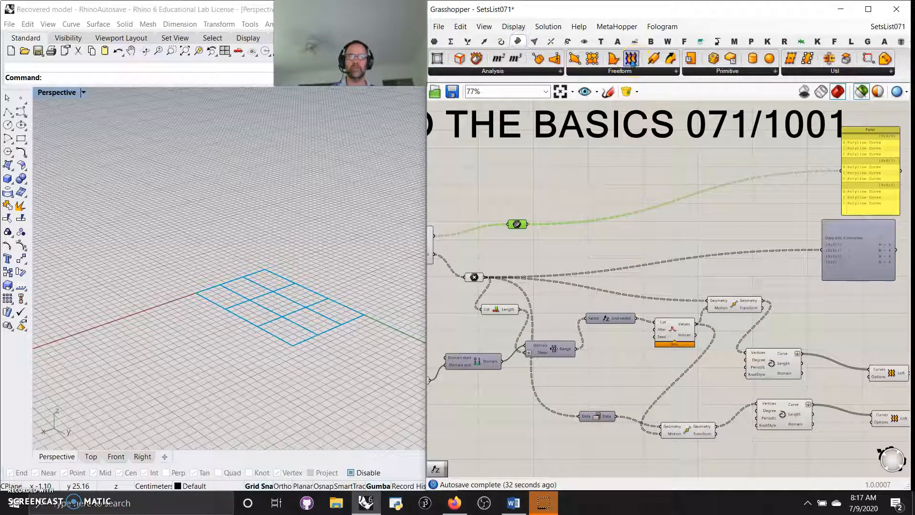
left_click_drag(631, 58, 601, 214)
left_click_drag(523, 231, 669, 321)
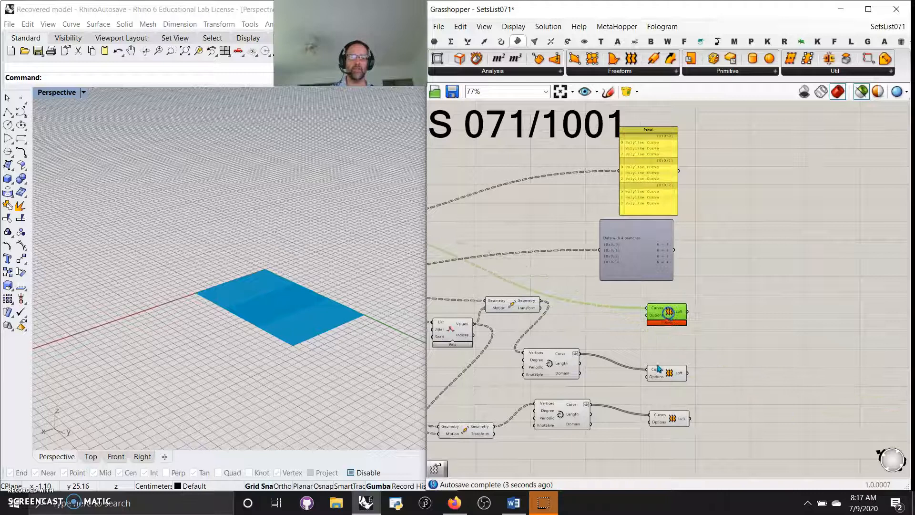
Add a Deconstruct Brep component and connect the cell-curve Loft's output to its Brep input.
left_click(670, 373)
left_click(662, 327)
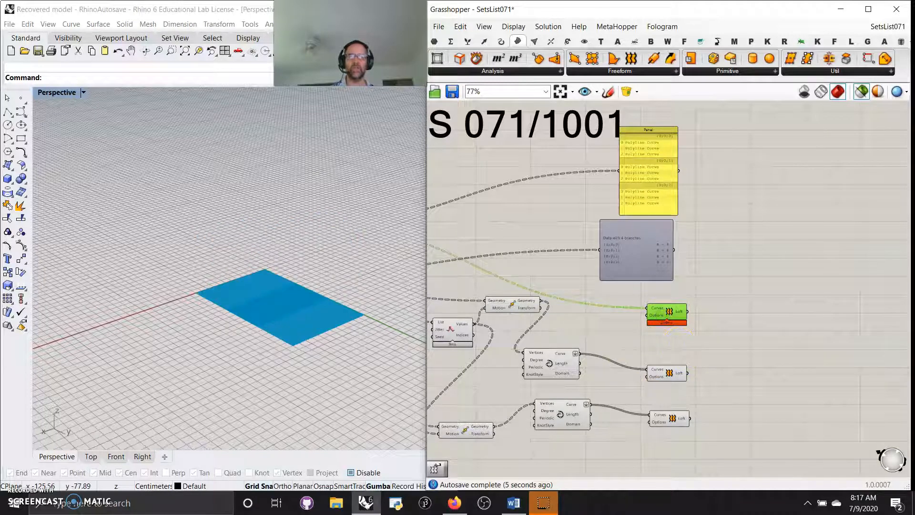
left_click_drag(471, 52, 749, 314)
left_click_drag(687, 312, 745, 311)
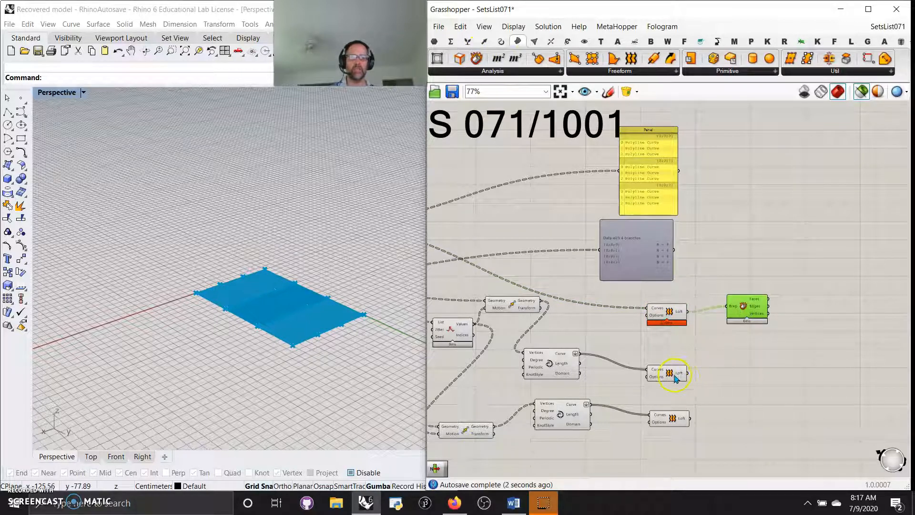
Duplicate the Deconstruct Brep component beside the middle Loft and connect that Loft's output to its Brep input.
left_click_drag(674, 377, 683, 379)
left_click(734, 326)
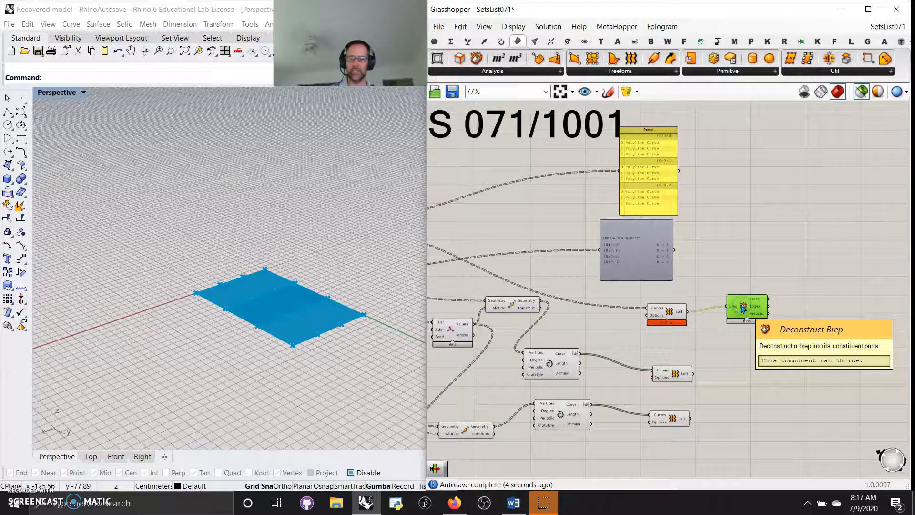
left_click_drag(741, 310, 725, 374, "alt")
left_click(767, 378)
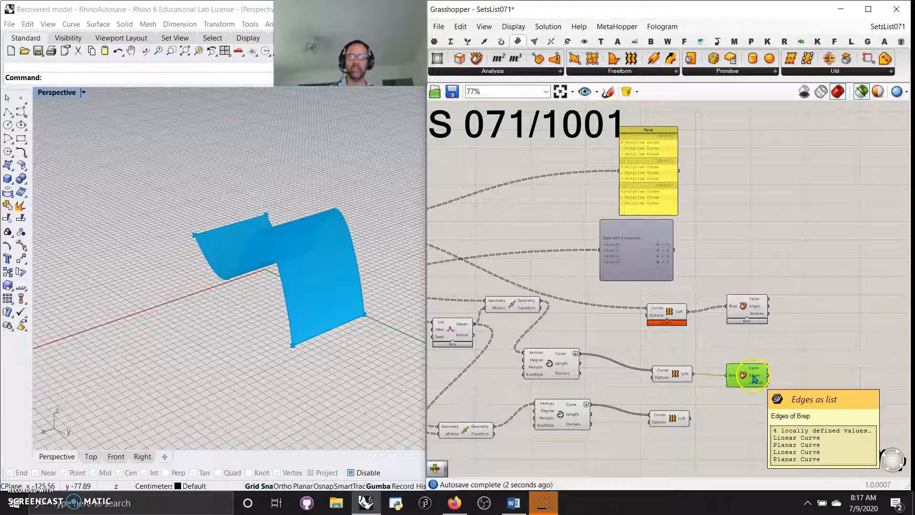
Compare the Edges outputs of the two Deconstruct Brep components and the geometry previewed by the cell-curve Loft.
right_click_drag(762, 377, 657, 336)
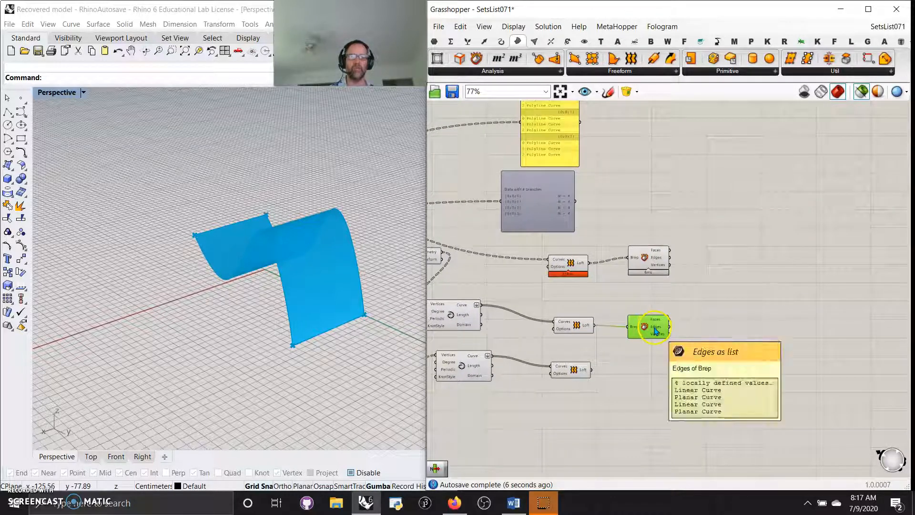
mouse_move(656, 260)
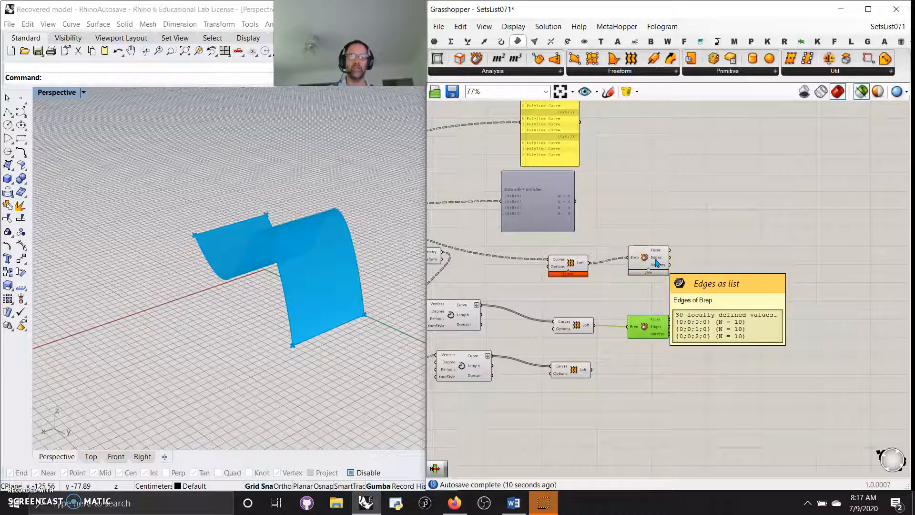
left_click(653, 259)
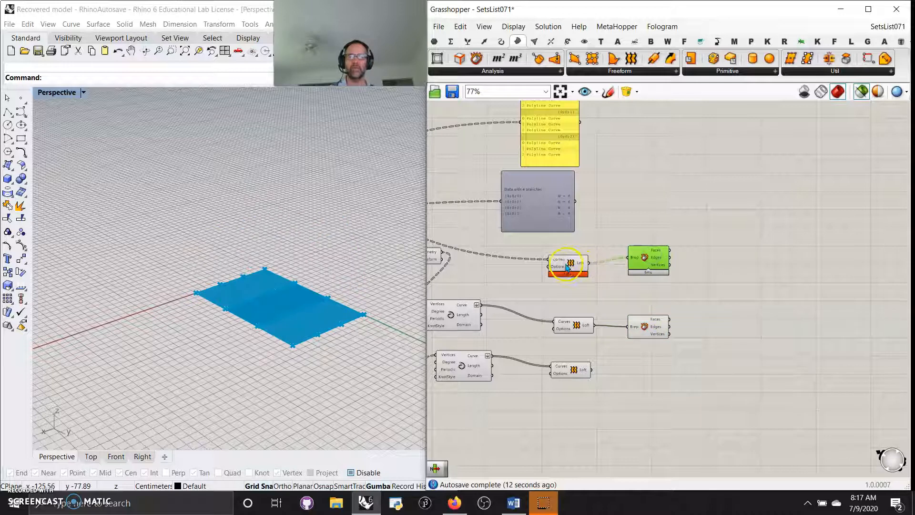
right_click_drag(564, 296, 689, 305)
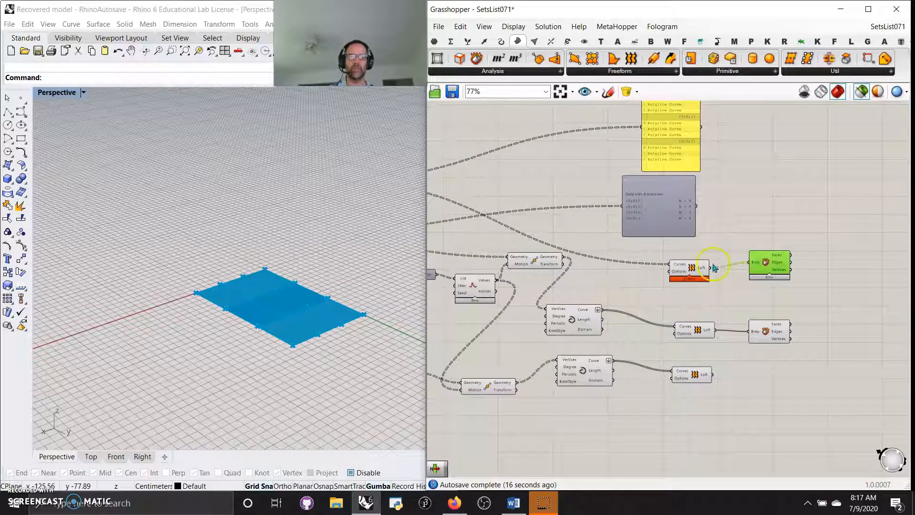
left_click(686, 275)
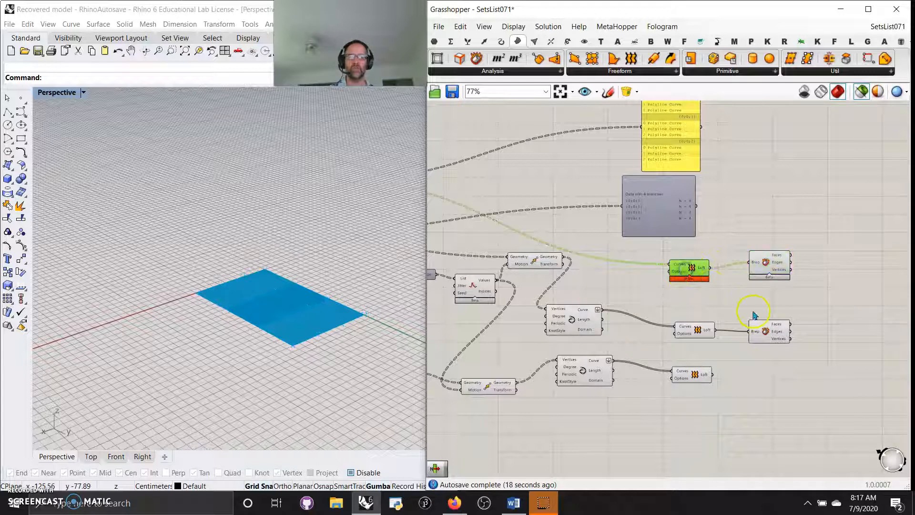
Space the cell-curve Loft and its Deconstruct Brep component farther apart.
right_click_drag(750, 315, 637, 307)
left_click_drag(657, 254, 711, 260)
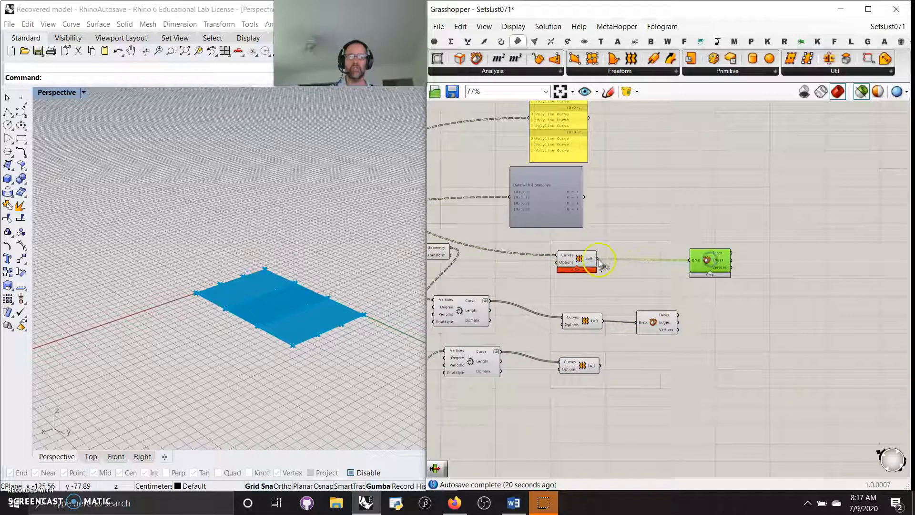
right_click_drag(569, 293, 718, 295)
right_click_drag(630, 282, 682, 280)
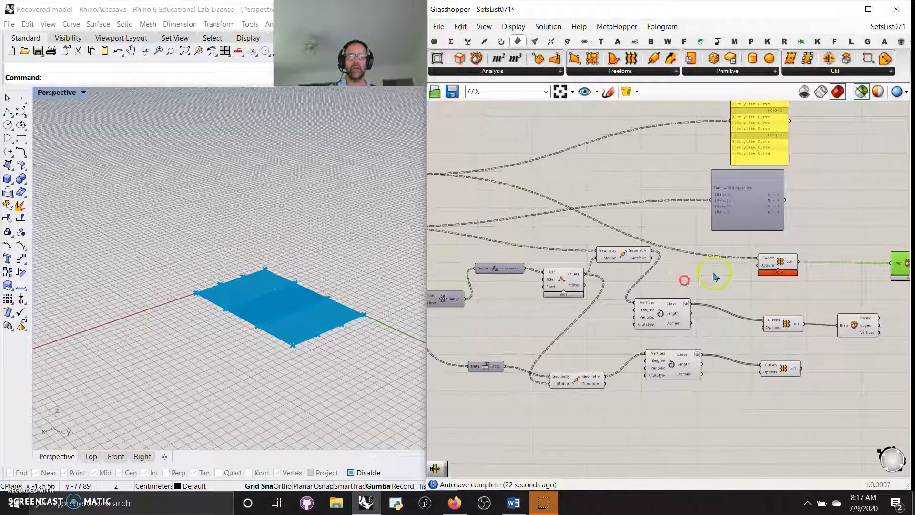
left_click_drag(780, 267, 772, 265)
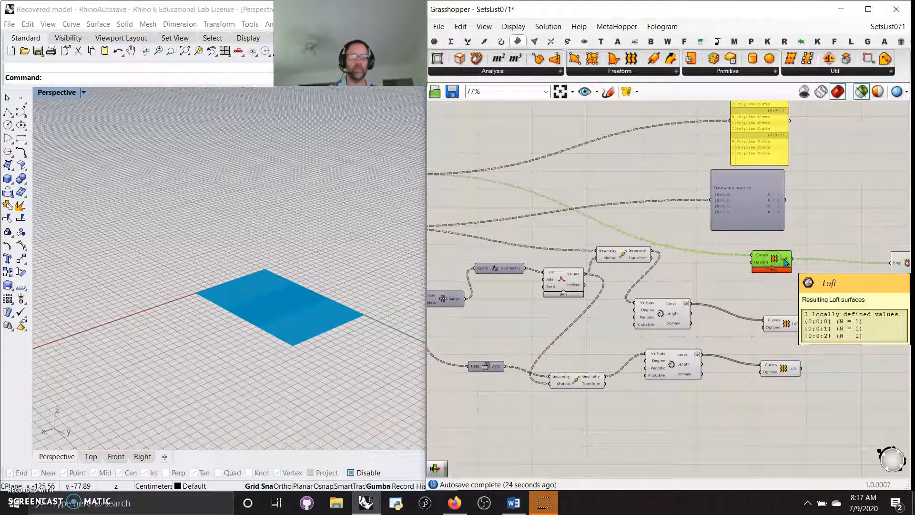
Flatten the cell-curve Loft's output, move its Deconstruct Brep closer, and toggle the flattening off again.
right_click(786, 262)
left_click(843, 332)
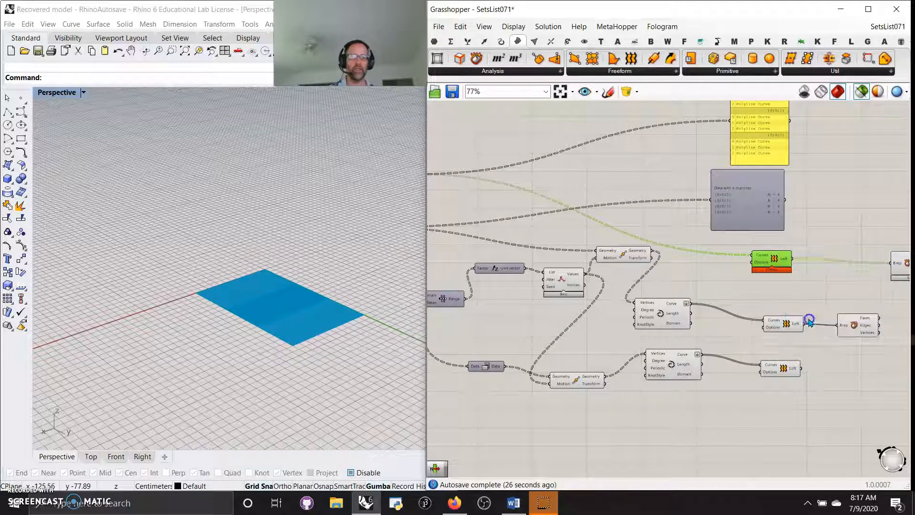
right_click_drag(822, 278, 688, 278)
left_click_drag(777, 269, 739, 265)
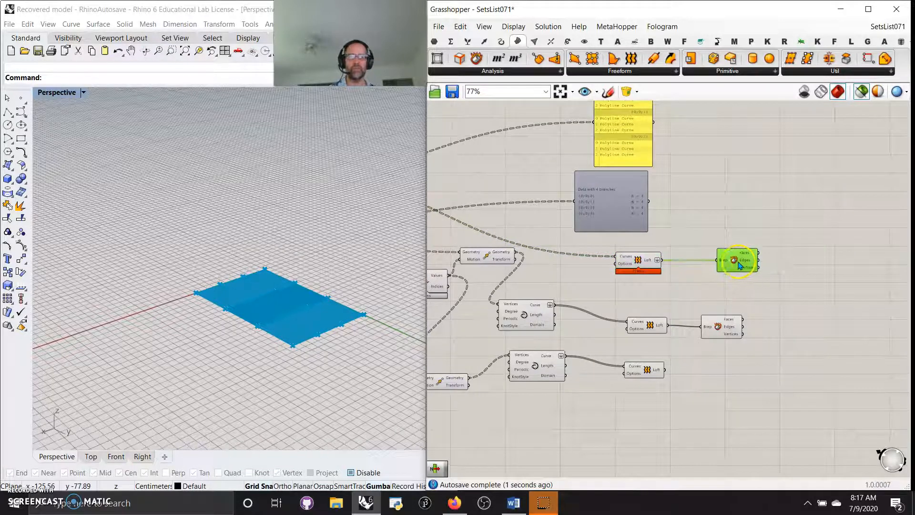
right_click(649, 263)
left_click(682, 333)
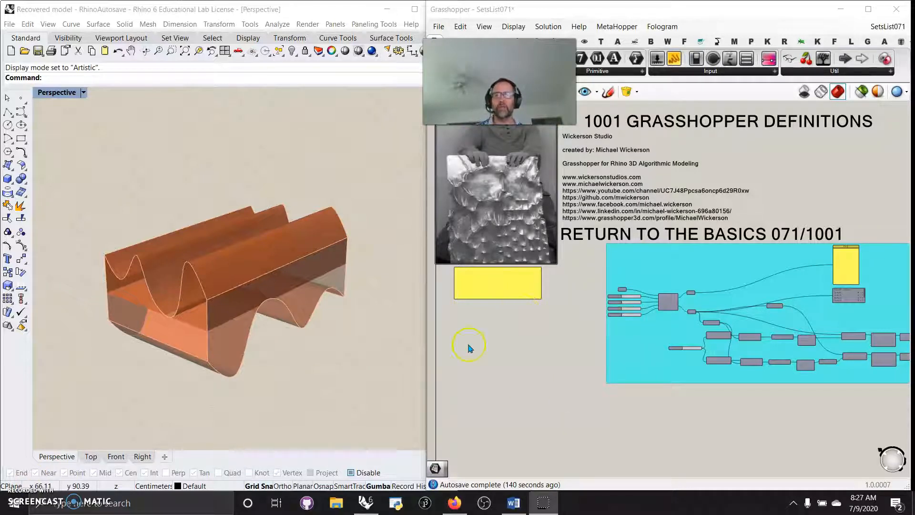
Set the rectangular grid's Extent Y slider to 6.179 in the finished definition.
mouse_move(309, 347)
right_mouse_down()
mouse_move(231, 325)
mouse_move(117, 333)
mouse_move(153, 337)
right_mouse_up()
scroll(705, 309, "up", 3)
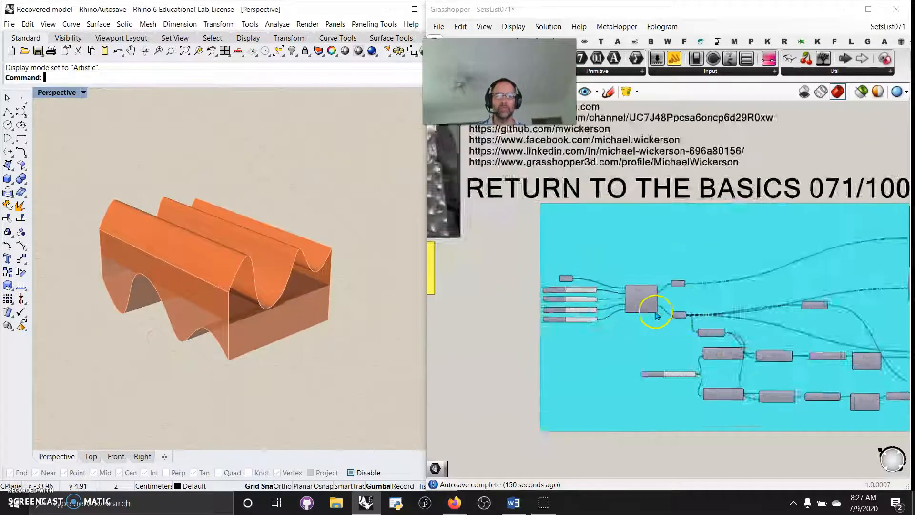
scroll(656, 316, "up", 2)
mouse_move(635, 288)
left_mouse_down()
mouse_move(618, 288)
mouse_move(634, 302)
mouse_move(616, 320)
mouse_move(647, 302)
mouse_move(636, 290)
left_mouse_up()
mouse_move(148, 353)
right_mouse_down()
mouse_move(275, 351)
mouse_move(267, 358)
right_mouse_up()
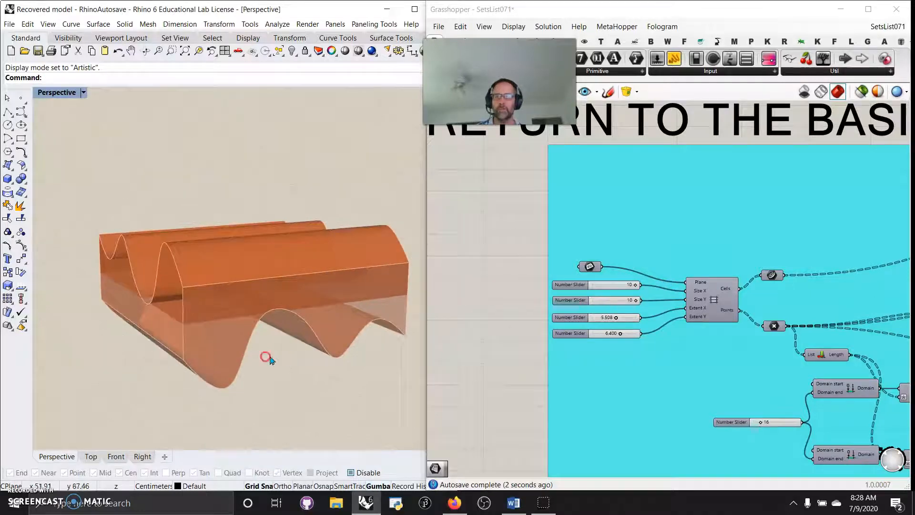
left_click(620, 336)
mouse_move(621, 333)
left_mouse_down()
mouse_move(596, 340)
mouse_move(618, 341)
left_mouse_up()
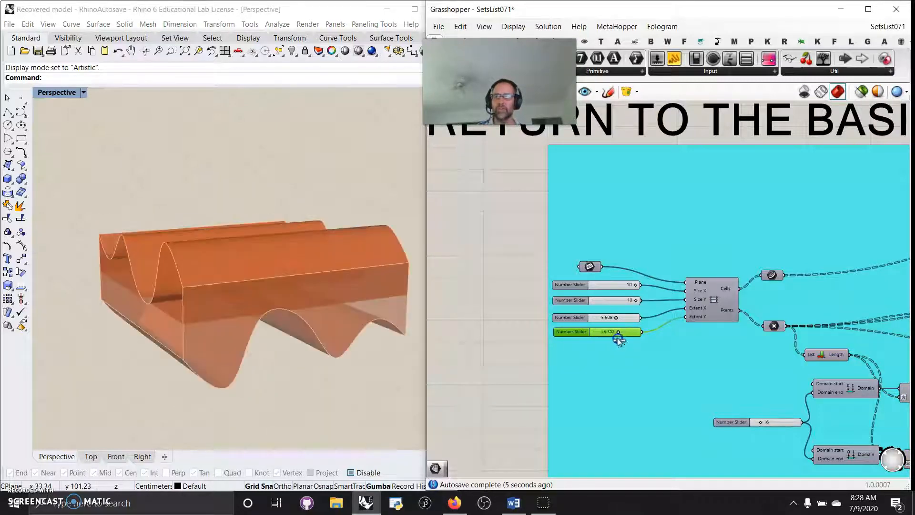
mouse_move(224, 362)
right_mouse_down()
mouse_move(207, 321)
mouse_move(235, 355)
mouse_move(221, 362)
right_mouse_up()
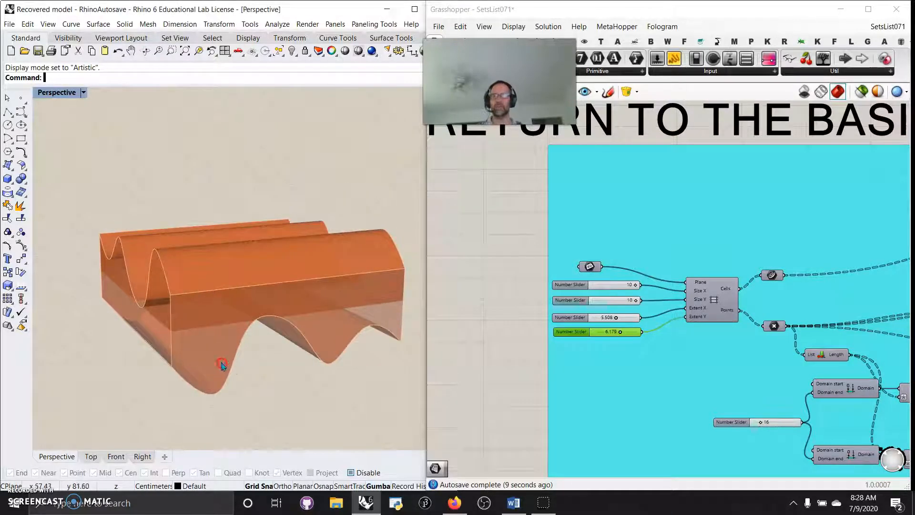
Isolate the preview of the rectangular grid component to inspect its cells.
left_click(713, 300)
left_click(861, 91)
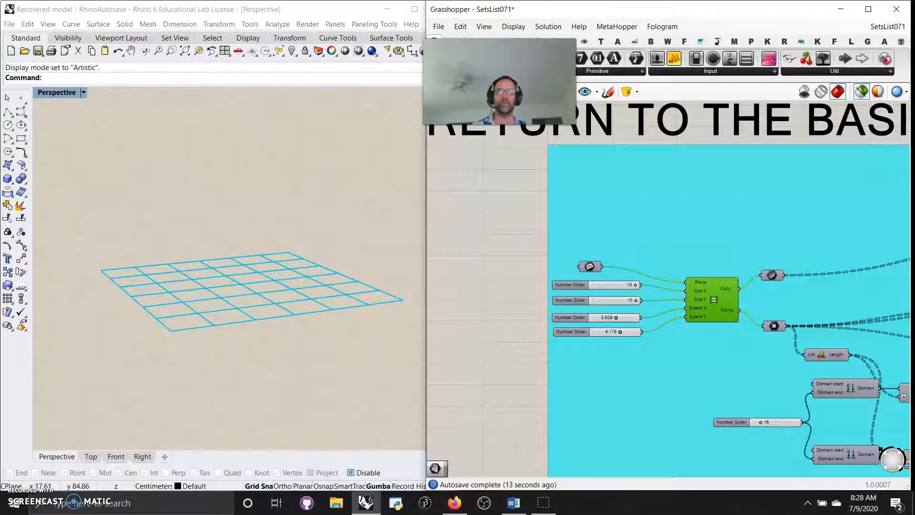
key("alt+p")
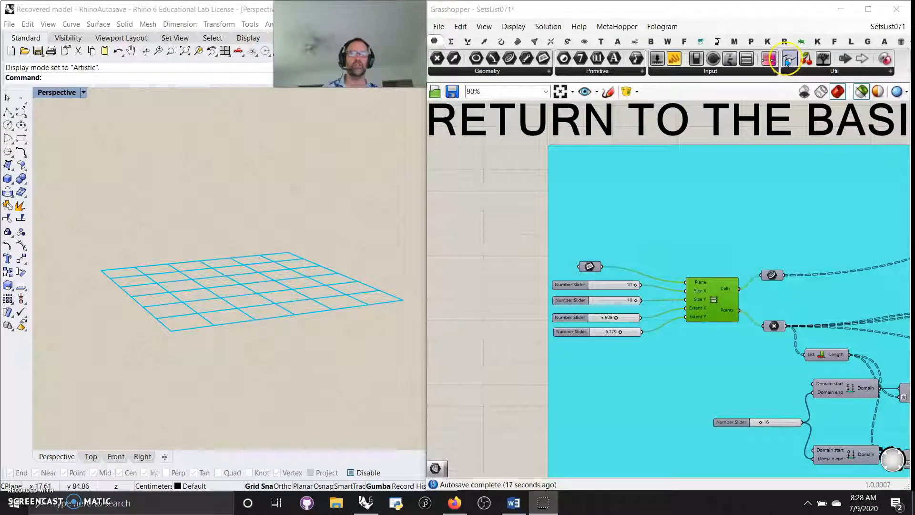
Add the Exceptions component beside the definition to show component name labels, and restore the full preview.
left_click_drag(788, 61, 501, 181)
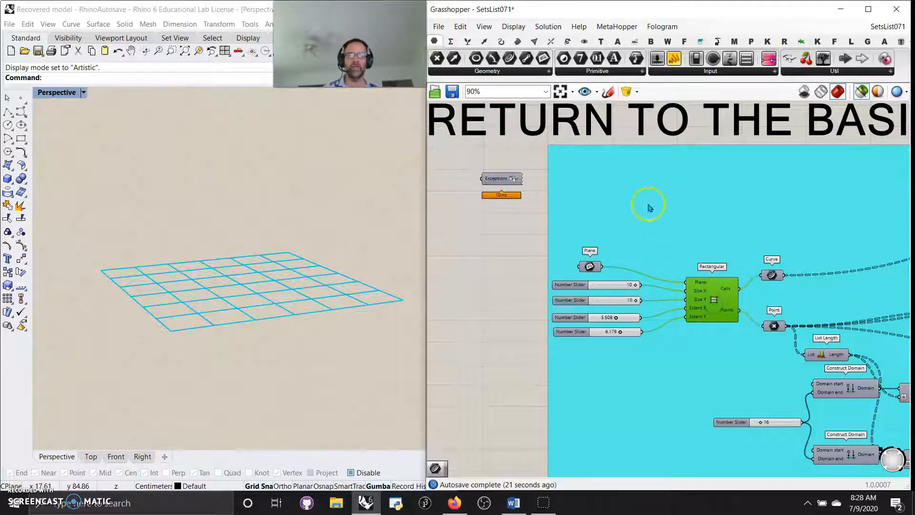
left_click(861, 91)
right_click_drag(310, 322, 311, 329)
Set the number slider feeding both Construct Domain components to 51.
left_click(725, 419)
left_click_drag(760, 424, 775, 425)
mouse_move(296, 374)
right_mouse_down()
mouse_move(347, 353)
mouse_move(280, 351)
mouse_move(362, 346)
mouse_move(312, 327)
mouse_move(307, 351)
mouse_move(308, 334)
right_mouse_up()
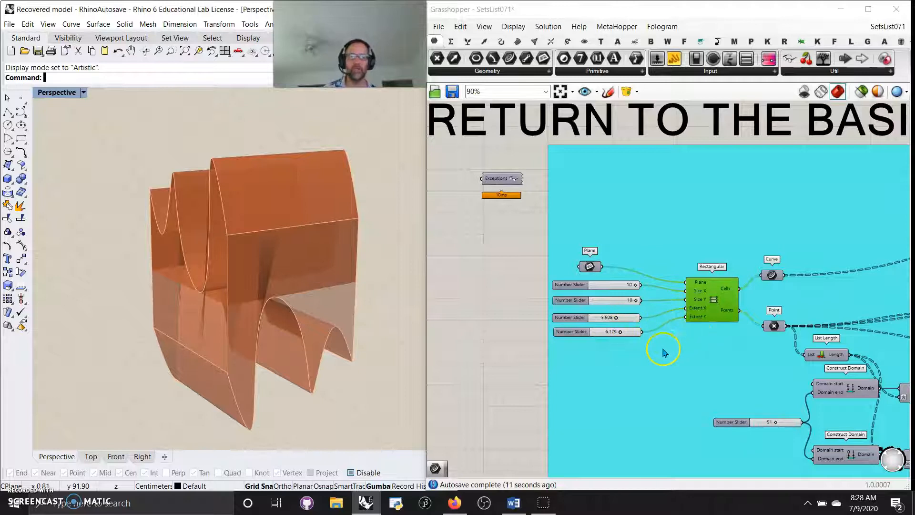
Add a Hexagonal grid component directly below the Rectangular grid component.
left_click(502, 41)
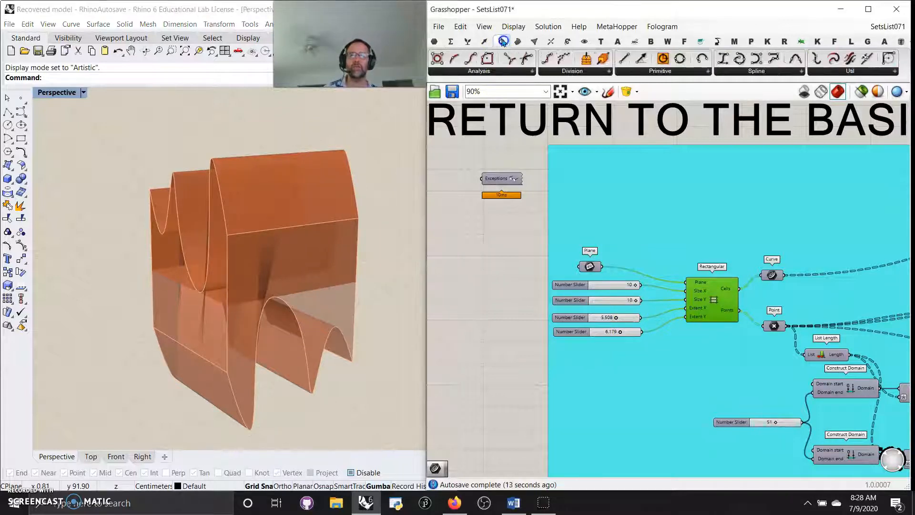
left_click(517, 42)
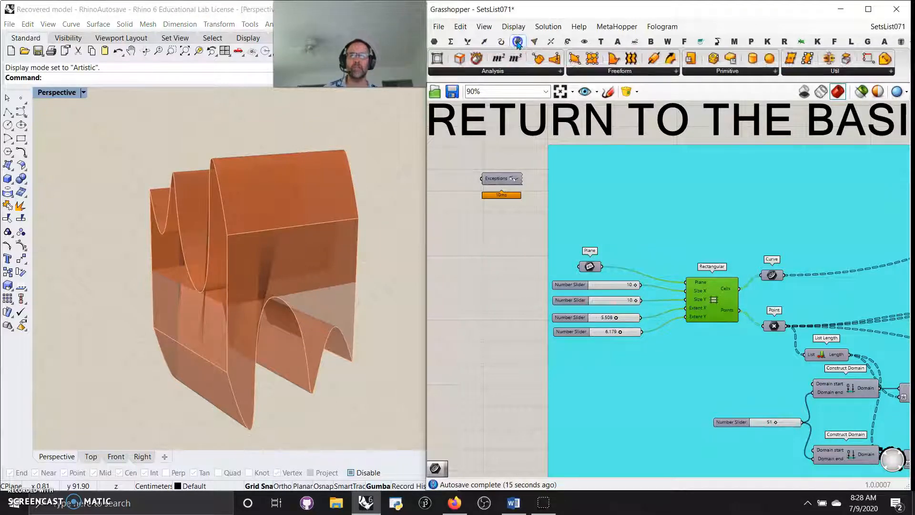
left_click(483, 42)
left_click(517, 70)
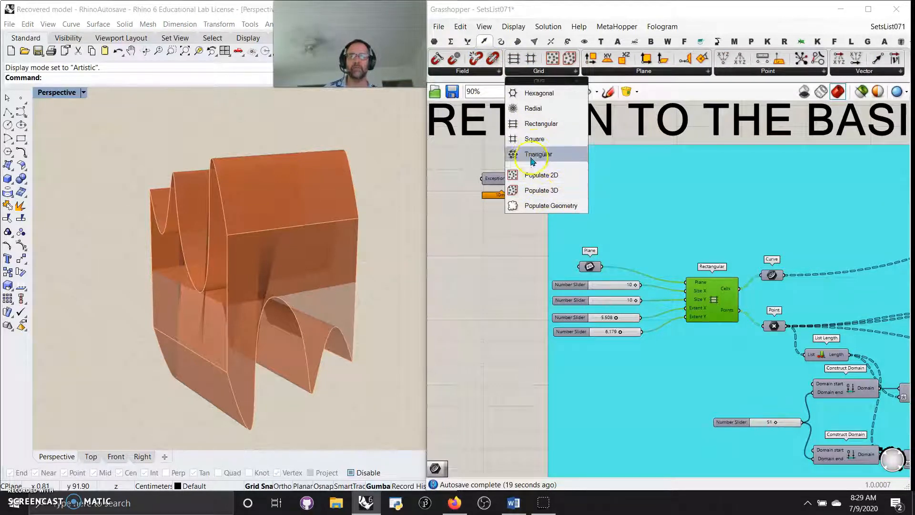
left_click(530, 96)
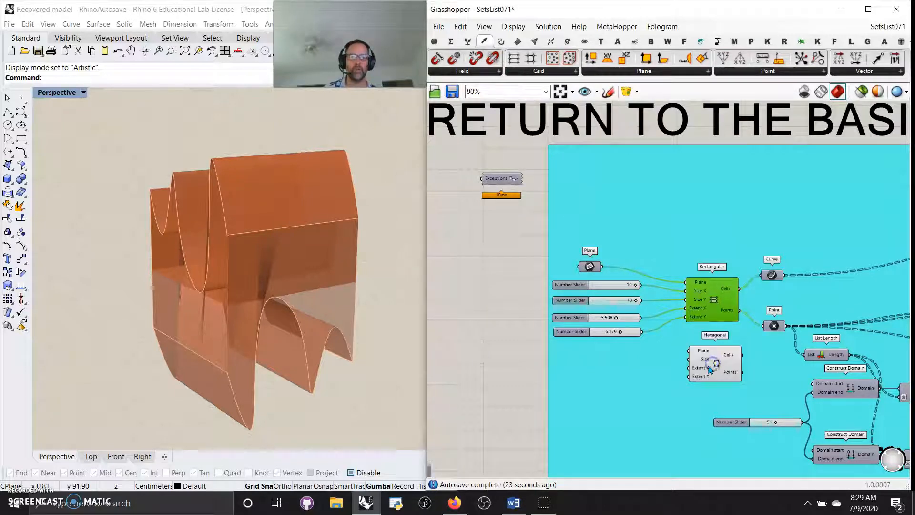
left_click(710, 364)
Replace the rectangular grid's connections by feeding the Hexagonal Cells into the Curve parameter and its Points into the Point parameter.
left_click_drag(738, 355, 765, 276)
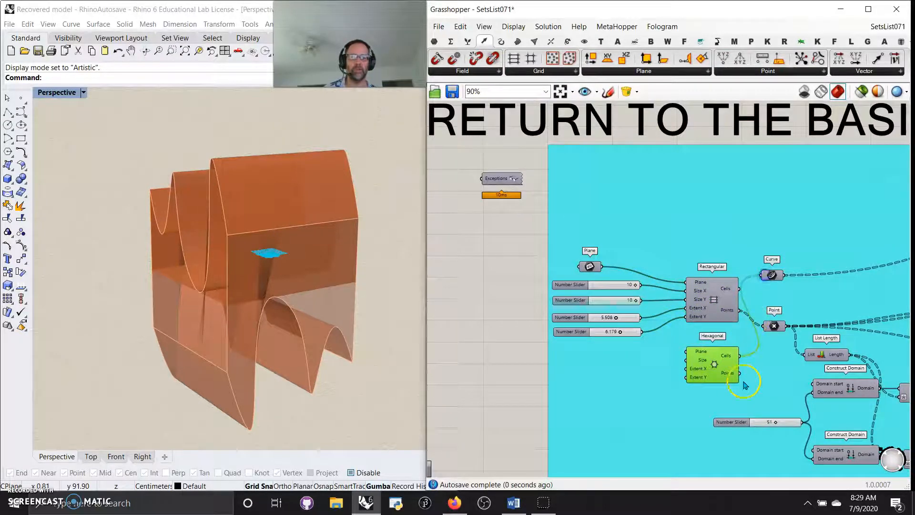
left_click_drag(738, 372, 775, 327)
left_click(676, 344)
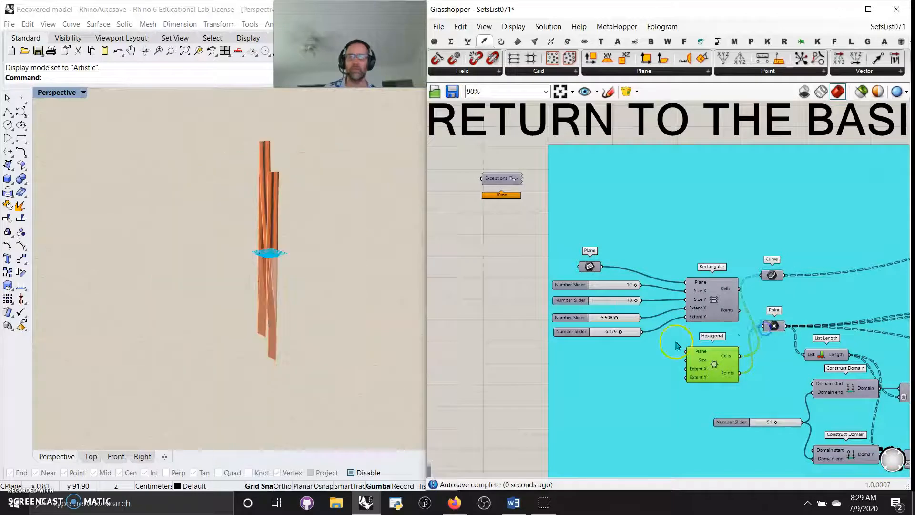
Connect the Size X and both extent sliders to the Hexagonal grid's Size, Extent X and Extent Y inputs.
right_click_drag(256, 255, 310, 265)
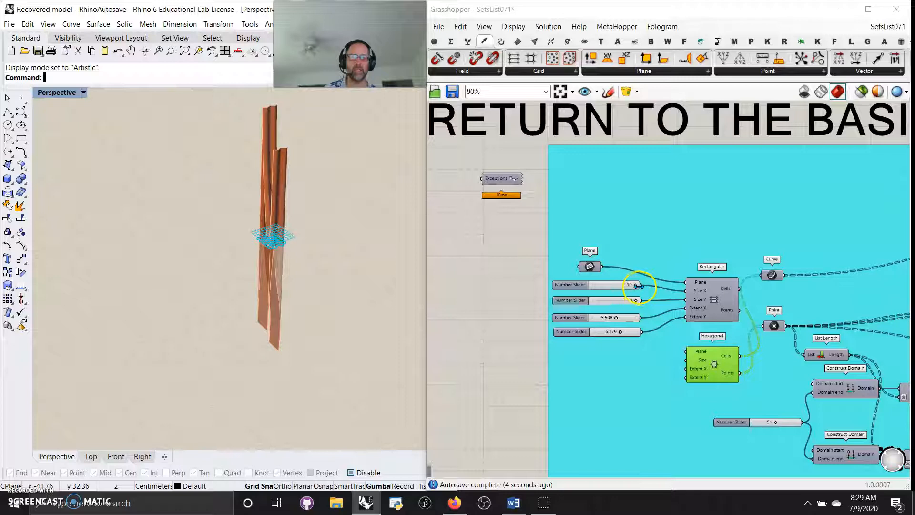
left_click_drag(643, 289, 685, 360)
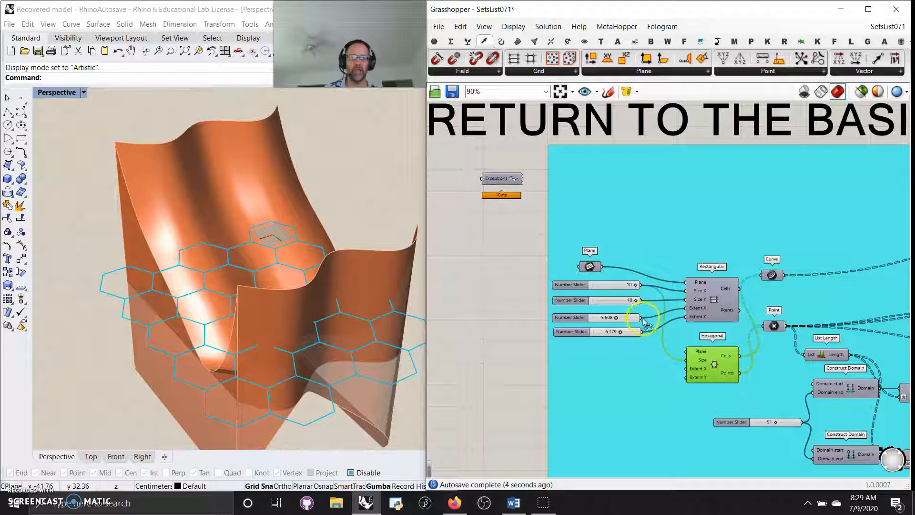
left_click_drag(679, 366, 685, 370)
left_click_drag(642, 331, 685, 377)
right_click_drag(362, 371, 353, 324)
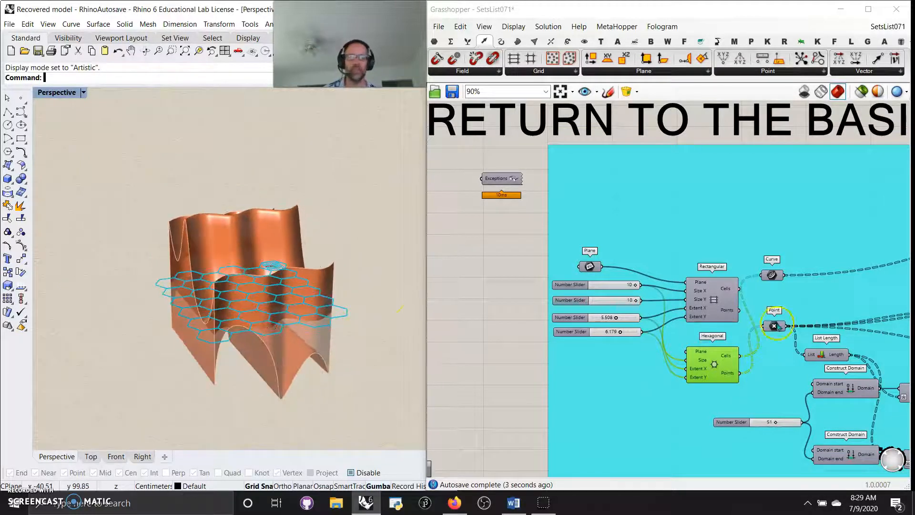
Turn off the preview of the Hexagonal grid component.
right_click(720, 367)
left_click(751, 390)
right_click_drag(296, 357, 332, 349)
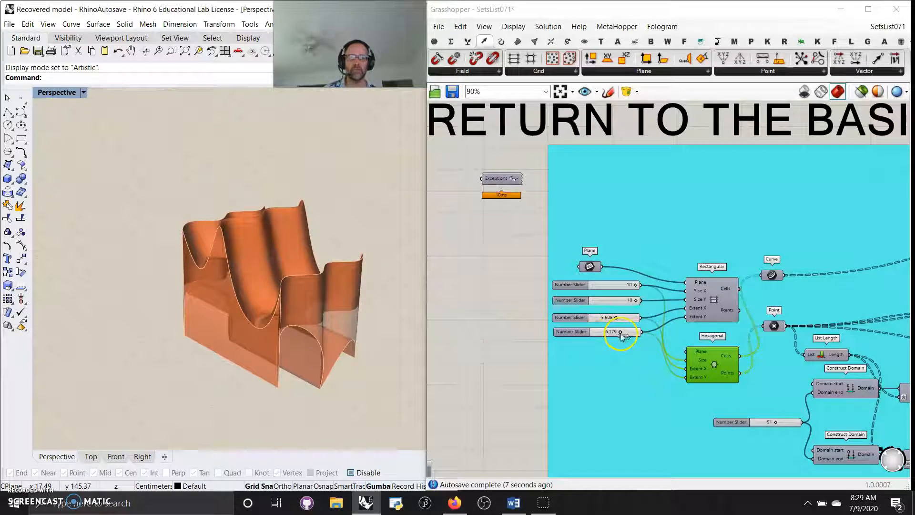
Set the Extent Y slider to 7.286 and the Construct Domain slider to 58.
left_click_drag(622, 333, 624, 334)
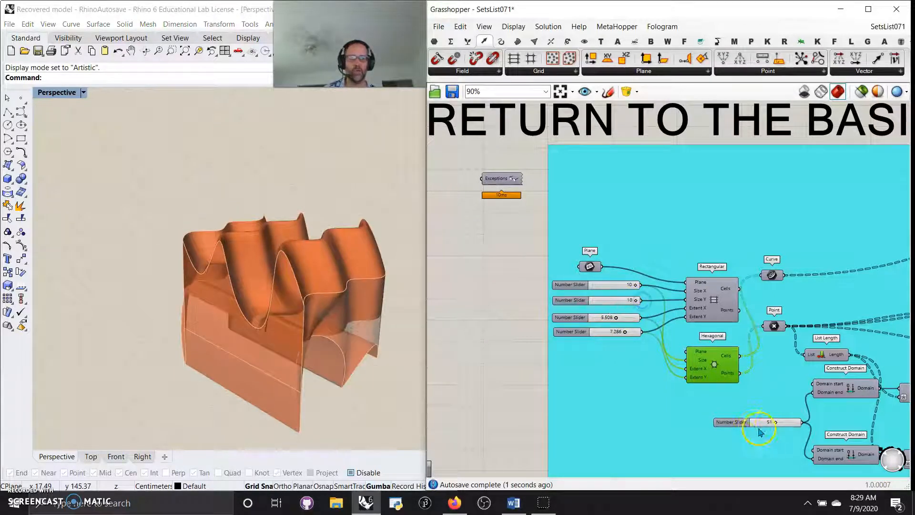
left_click_drag(780, 424, 781, 423)
mouse_move(352, 377)
right_mouse_down()
mouse_move(259, 357)
mouse_move(272, 367)
mouse_move(365, 371)
right_mouse_up()
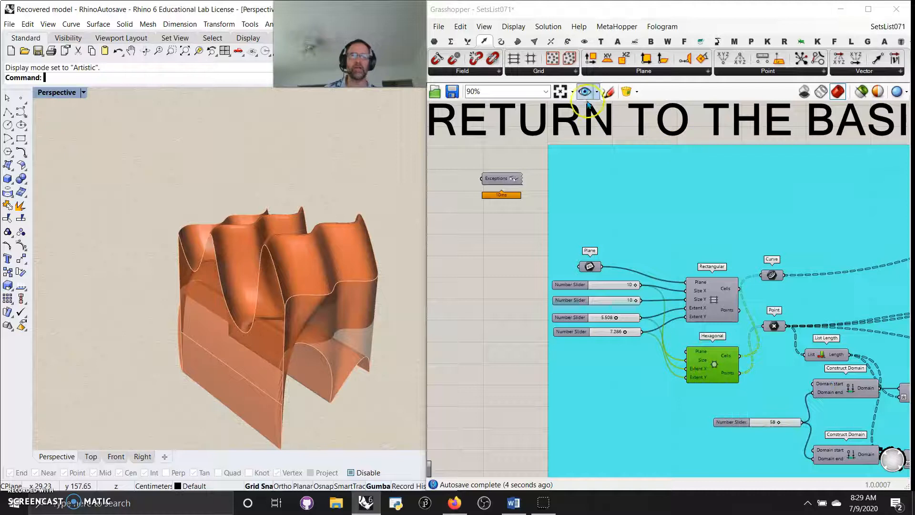
Add a Radial and a Triangular grid component above the Rectangular one.
left_click(532, 74)
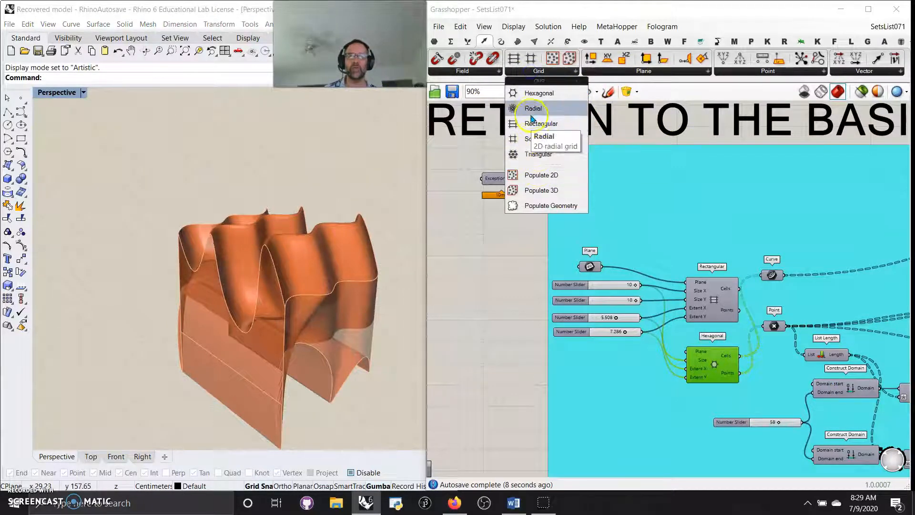
left_click_drag(533, 108, 697, 206)
left_click(540, 73)
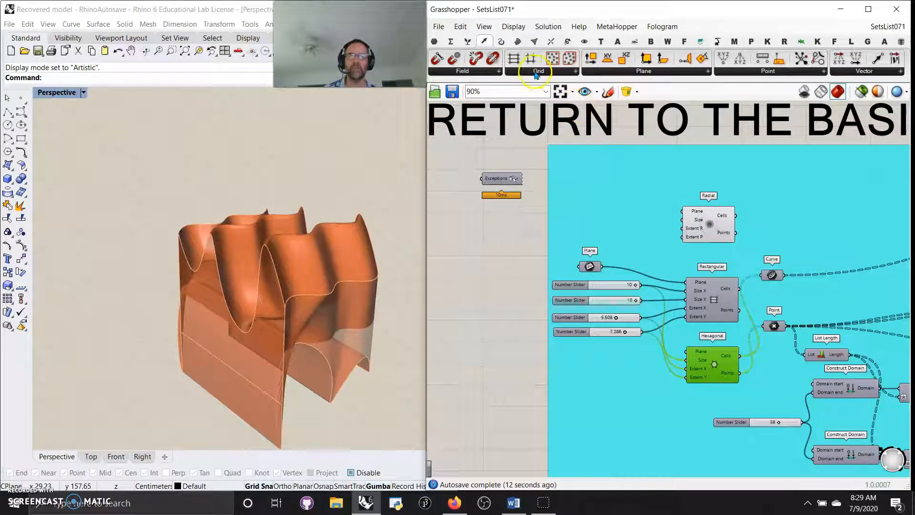
Feed the Triangular grid's Cells and Points into the Curve and Point parameters, and wire the sliders to its Size, Extent X and Extent Y.
left_click_drag(536, 147, 761, 275)
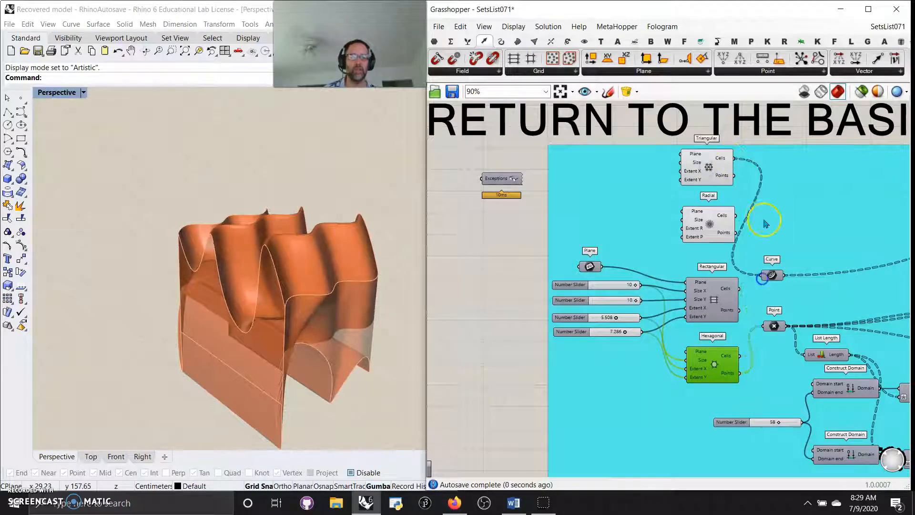
left_click_drag(733, 175, 762, 325)
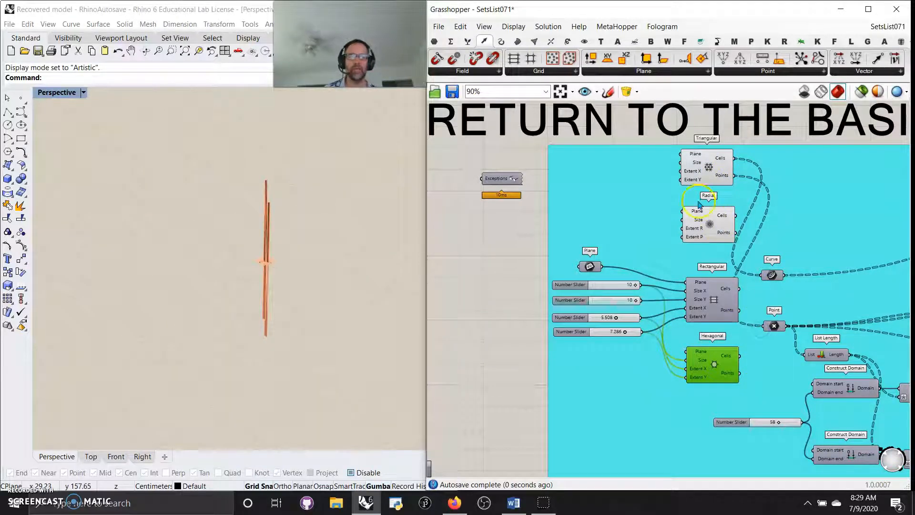
left_click_drag(640, 286, 680, 162)
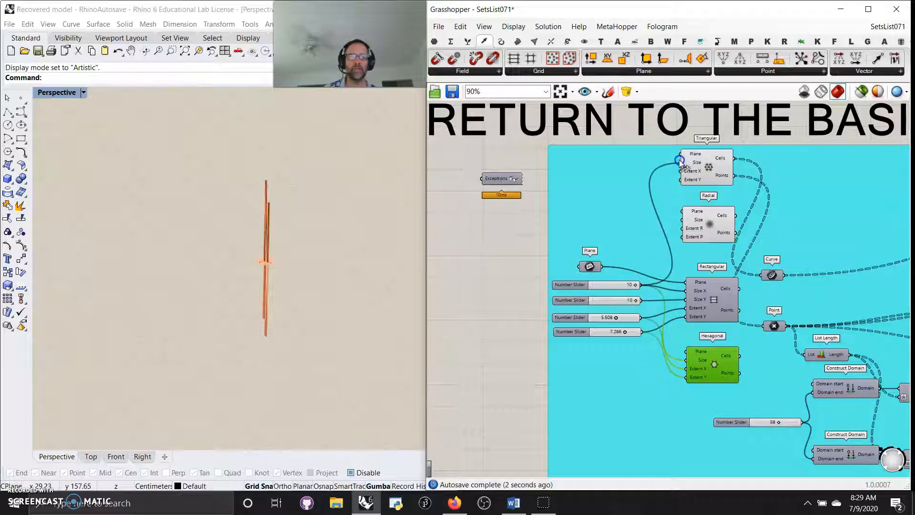
left_click_drag(643, 322, 682, 181)
Set the Construct Domain slider to 23 and shift the grouped components slightly.
right_click_drag(327, 310, 345, 301)
scroll(263, 310, "up", 3)
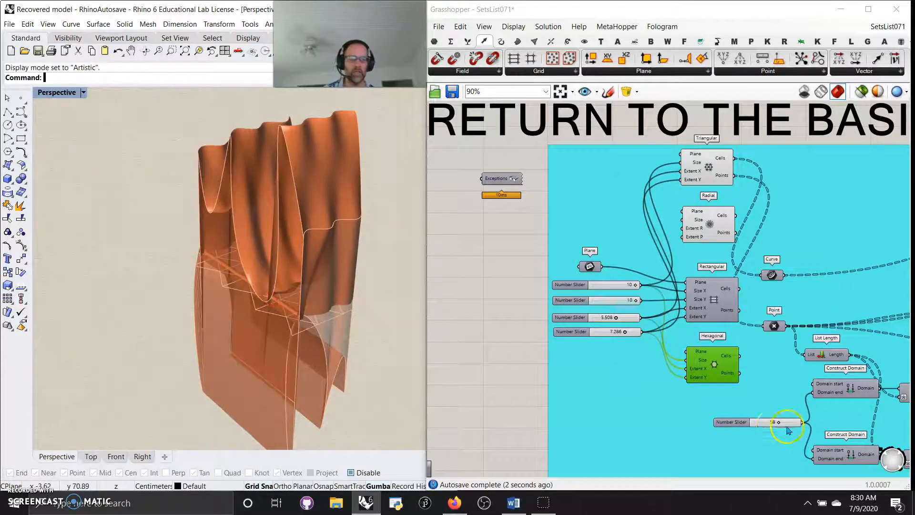
left_click_drag(779, 423, 765, 424)
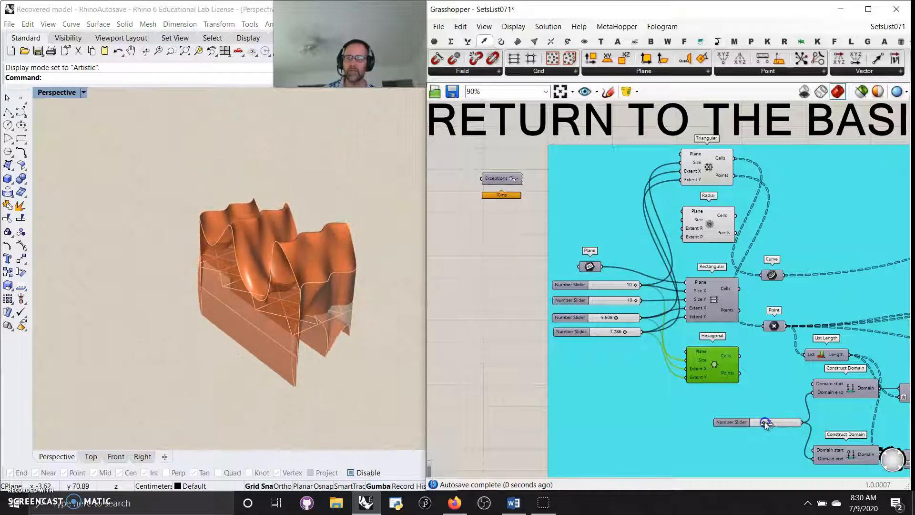
mouse_move(806, 240)
left_mouse_down()
mouse_move(770, 231)
mouse_move(780, 251)
mouse_move(788, 236)
left_mouse_up()
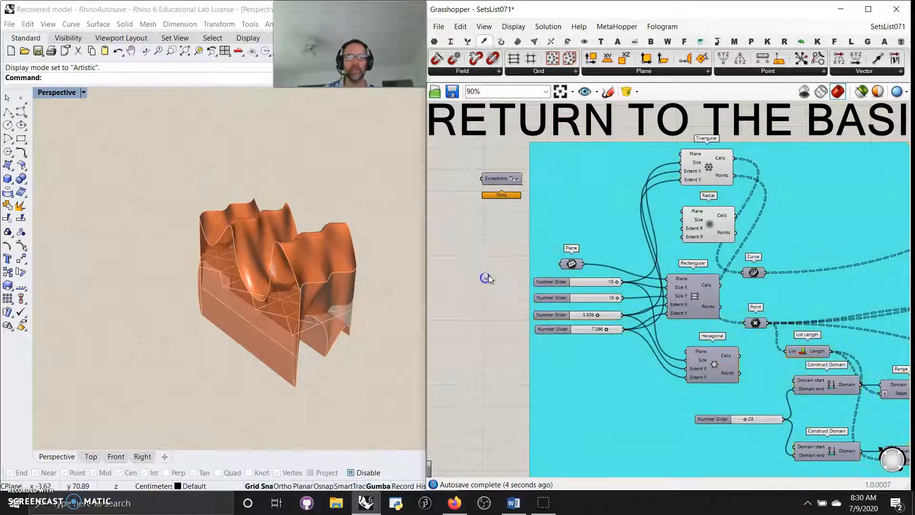
Turn off the preview of the Triangular and Radial grid components and nudge them slightly.
left_click_drag(647, 138, 784, 266)
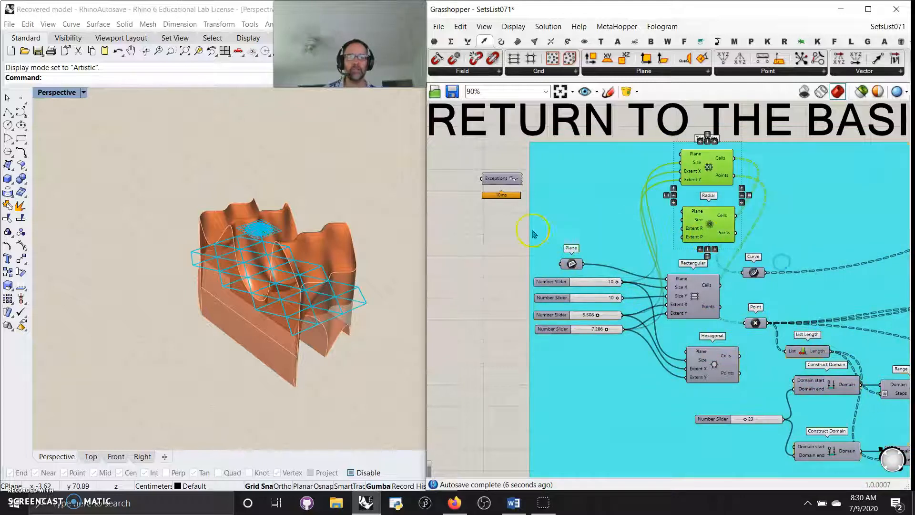
right_click(480, 223)
left_click(496, 242)
right_click_drag(300, 350, 201, 349)
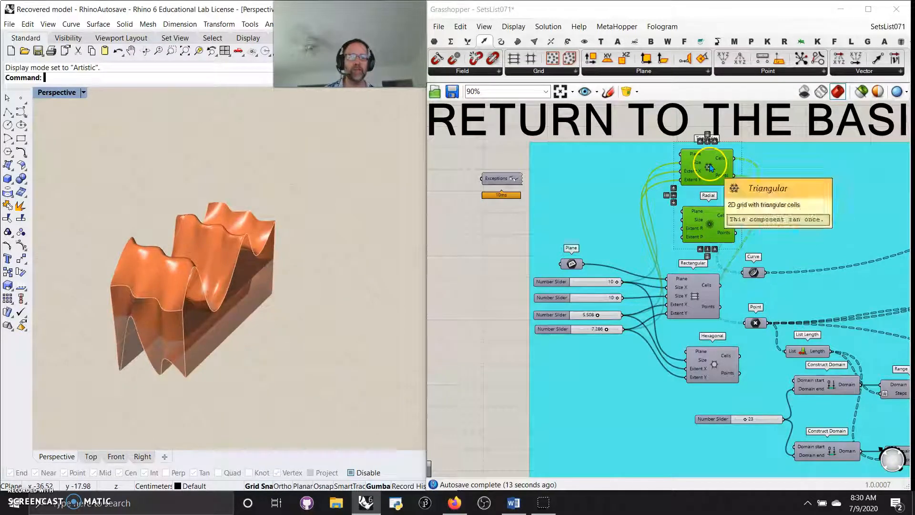
mouse_move(707, 167)
left_mouse_down()
mouse_move(705, 176)
mouse_move(704, 168)
left_mouse_up()
left_click(643, 204)
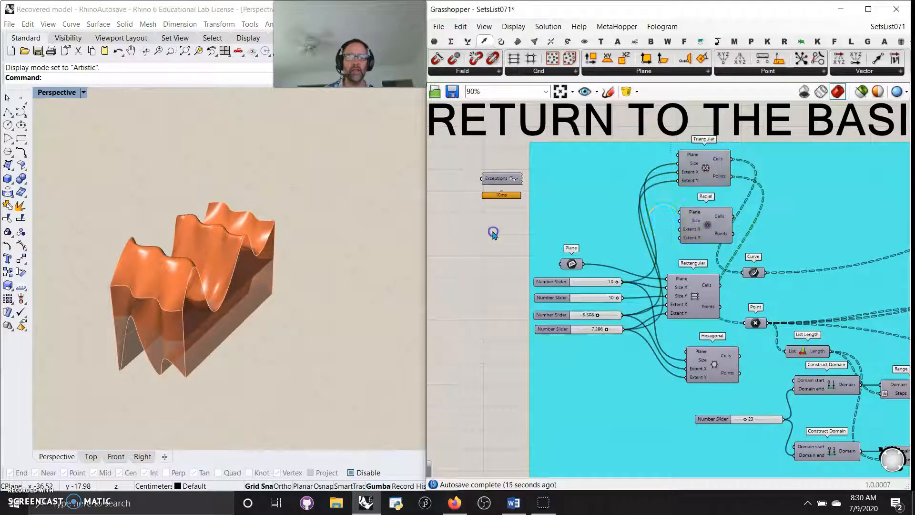
Feed the Radial grid's Cells and Points into the Curve and Point parameters, and wire the sliders to its Size, Extent R and Extent P.
left_click_drag(732, 216, 752, 272)
left_click_drag(733, 233, 745, 323)
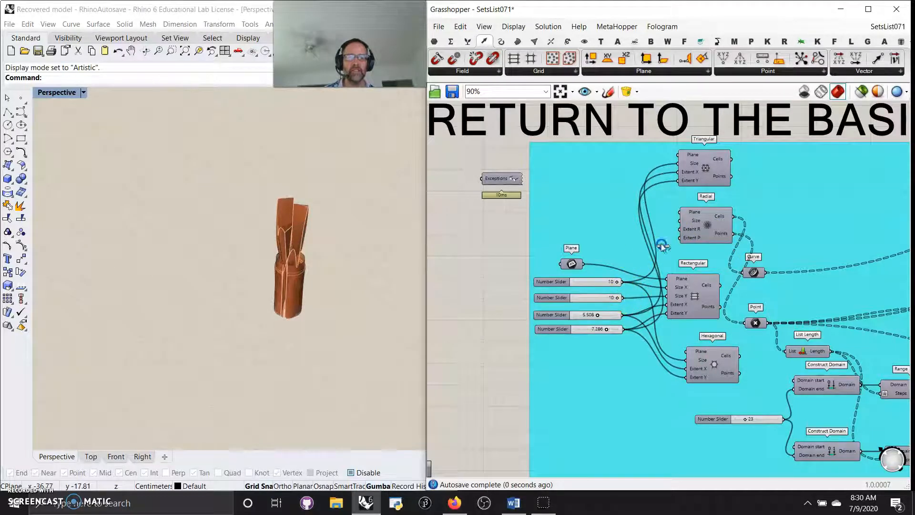
left_click_drag(625, 281, 635, 269)
left_click(639, 281)
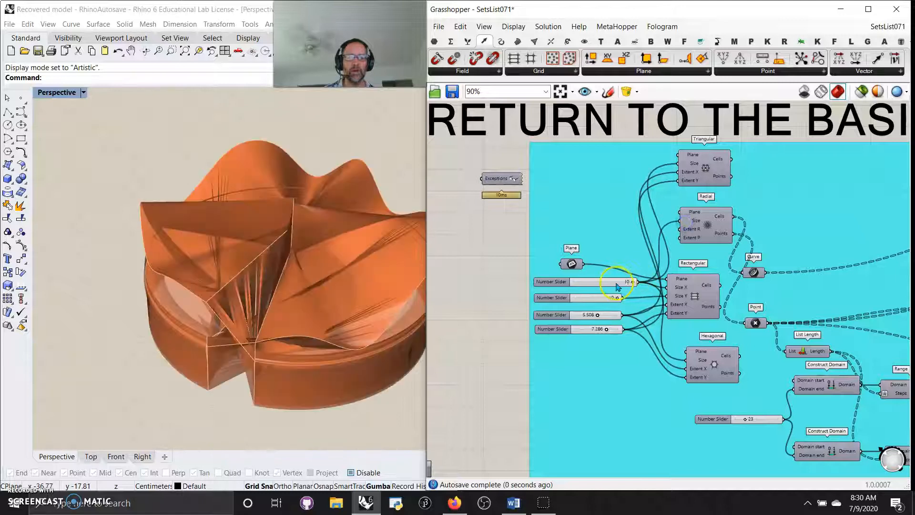
left_click_drag(614, 284, 604, 283)
left_click_drag(626, 317, 680, 229)
left_click_drag(625, 329, 680, 237)
right_click_drag(388, 336, 250, 312)
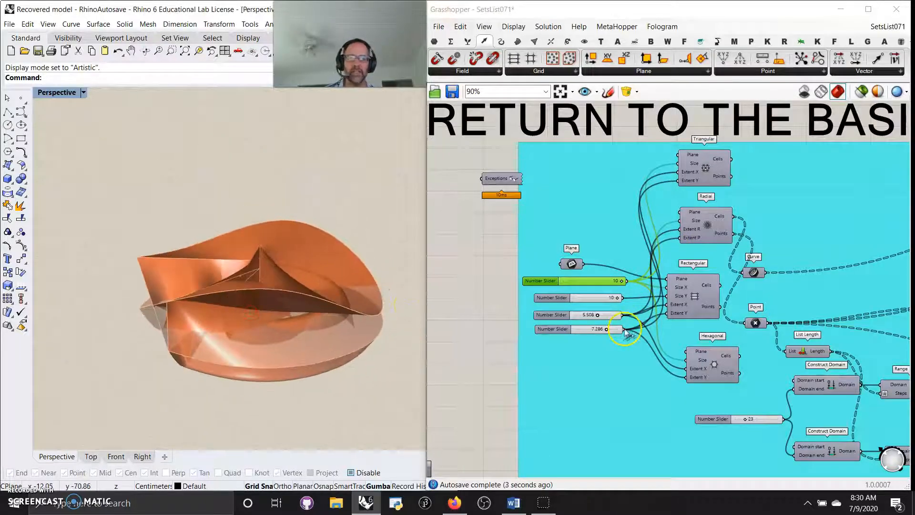
right_click_drag(397, 334, 351, 342)
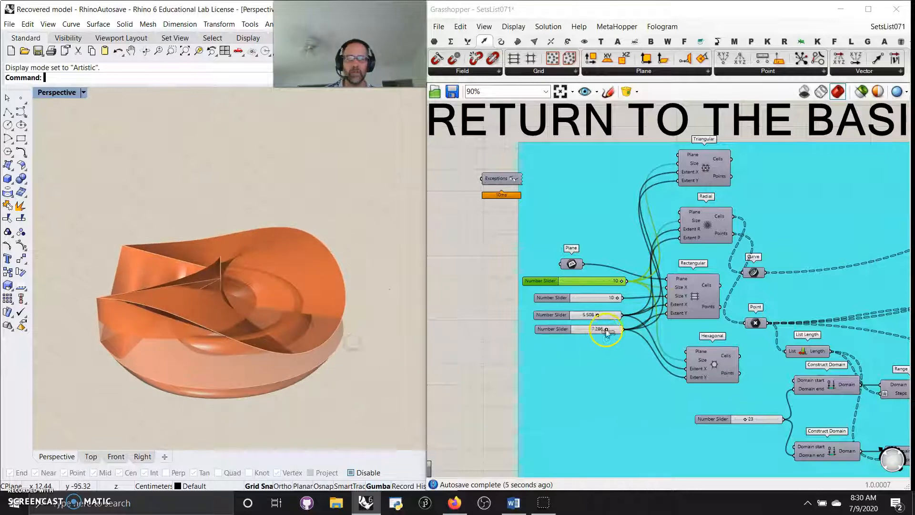
Set the extent sliders to 3.958 and 7.175 and the Construct Domain slider to 42, and shift the Radial component slightly.
left_click_drag(608, 330, 592, 318)
mouse_move(744, 419)
left_mouse_down()
mouse_move(734, 420)
mouse_move(753, 420)
left_mouse_up()
right_click_drag(321, 388, 331, 356)
left_click_drag(722, 240, 715, 239)
Feed the Triangular grid's Cells and Points back into the Curve and Point parameters, and set the Extent X slider to 7.169.
left_click_drag(731, 159, 749, 271)
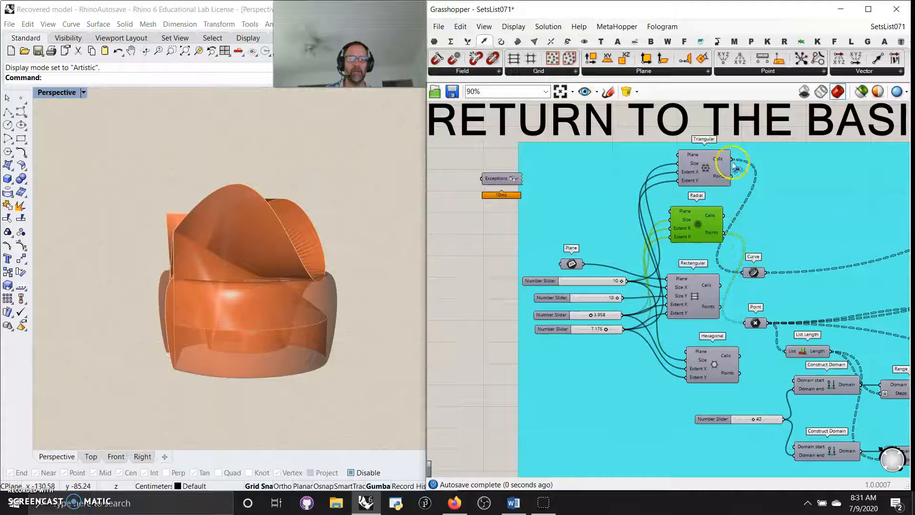
left_click_drag(732, 177, 739, 319)
right_click_drag(230, 310, 51, 346)
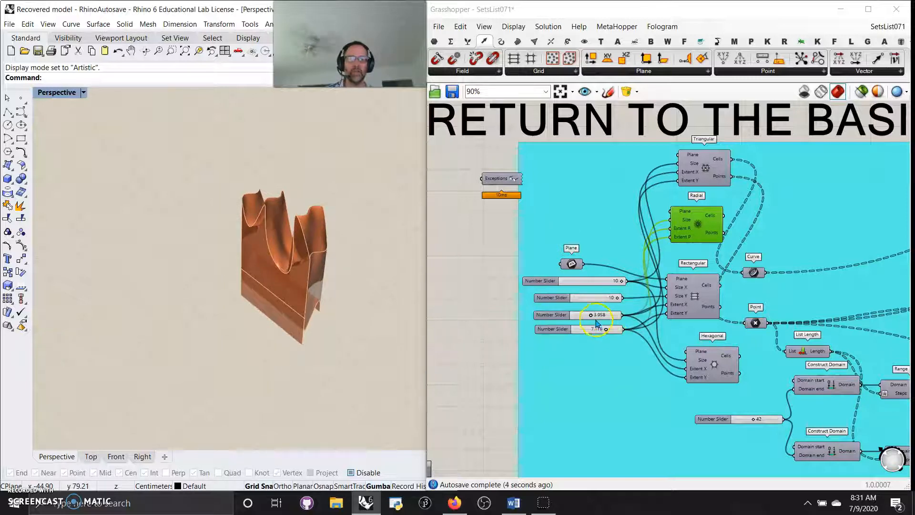
left_click_drag(593, 318, 605, 318)
right_click_drag(311, 298, 178, 268)
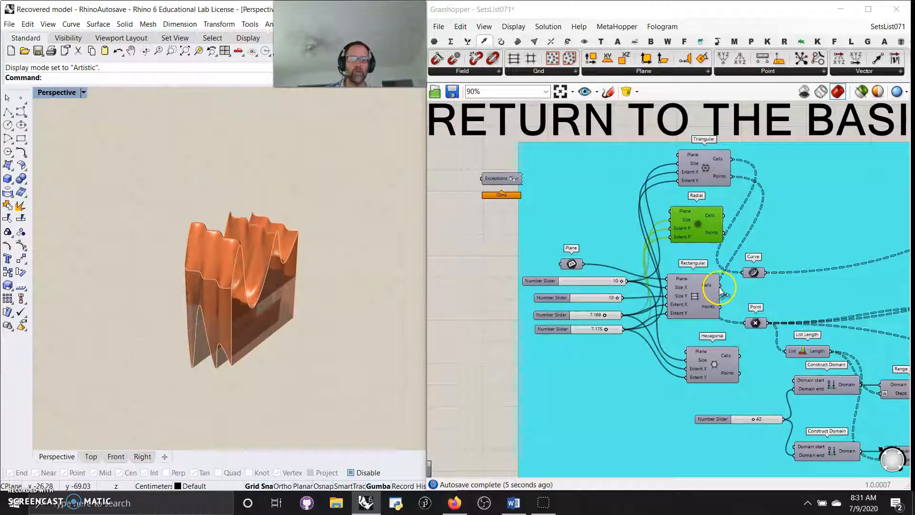
Replace the Triangular connections with the Hexagonal grid's Cells into the Curve parameter and its Points into the Point parameter.
left_click_drag(740, 356, 743, 273)
left_click_drag(740, 374, 746, 323)
right_click_drag(371, 316, 35, 289)
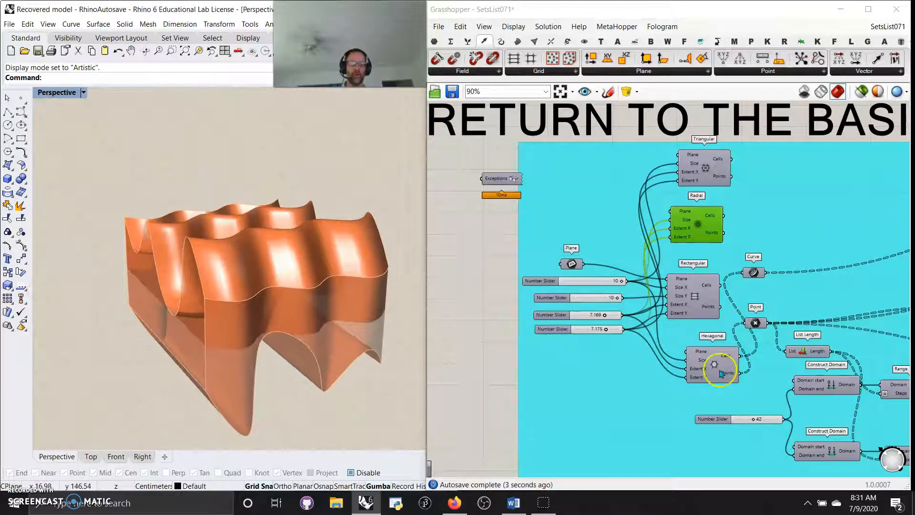
left_click_drag(717, 367, 709, 359)
Move the Panel and the Param Viewer close to the Curve and Point parameters.
right_click_drag(772, 379, 633, 344)
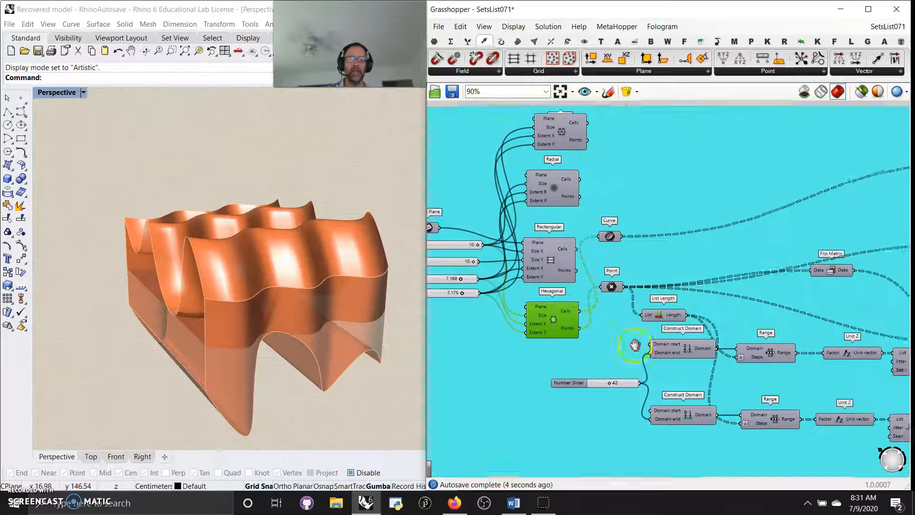
right_click_drag(610, 292, 567, 338)
left_click_drag(835, 267, 503, 292)
left_click_drag(867, 332, 637, 310)
right_click_drag(557, 363, 671, 260)
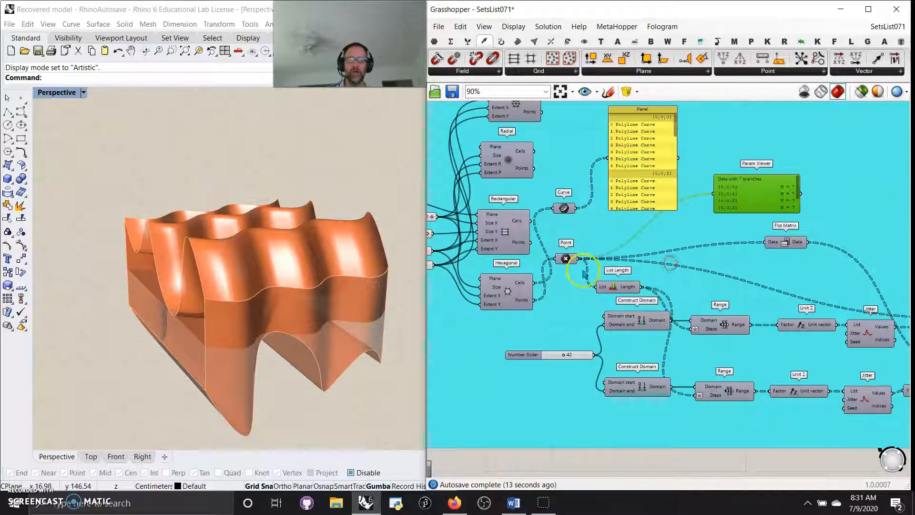
Restrict the preview to selected components and examine the Point parameter, Hexagonal grid and List Length component.
left_click(567, 258)
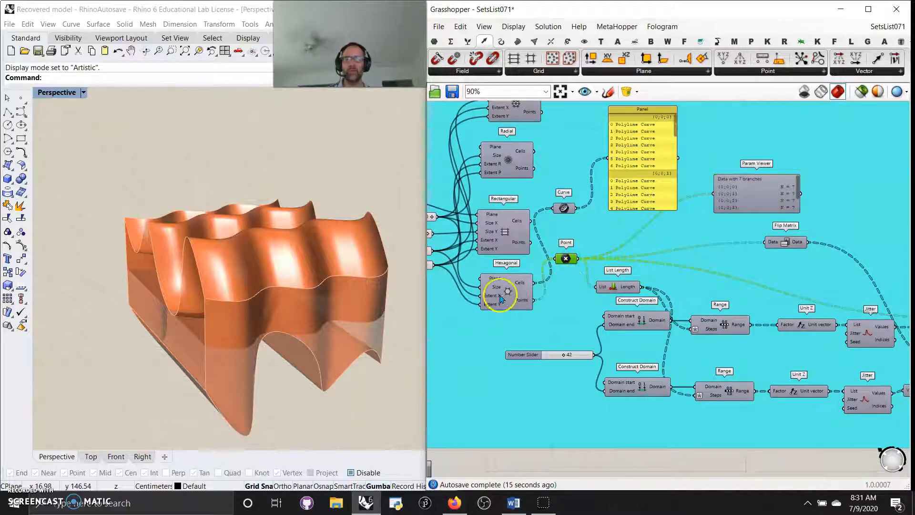
left_click(861, 91)
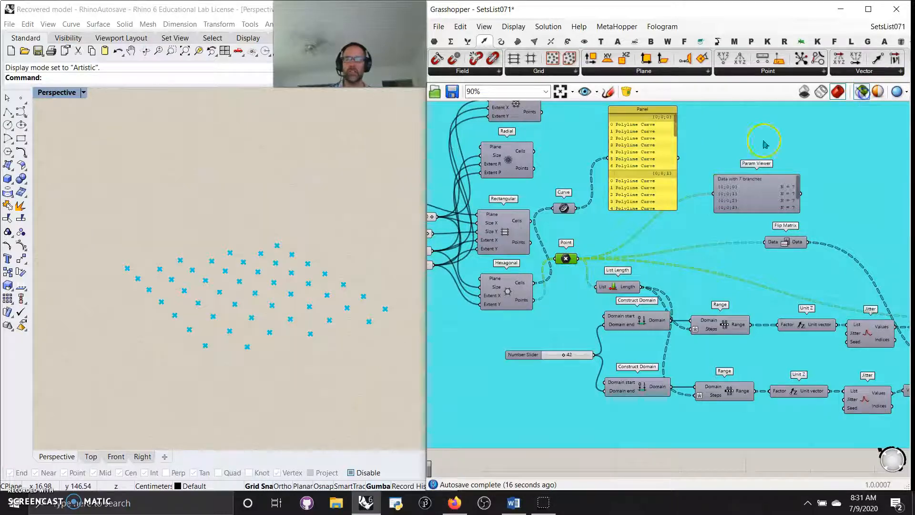
left_click(499, 293)
left_click(312, 322)
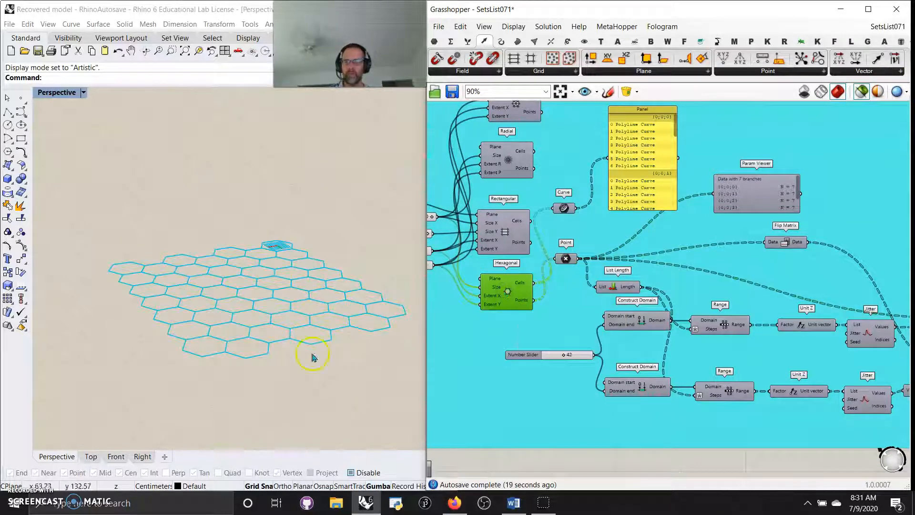
left_click(567, 258)
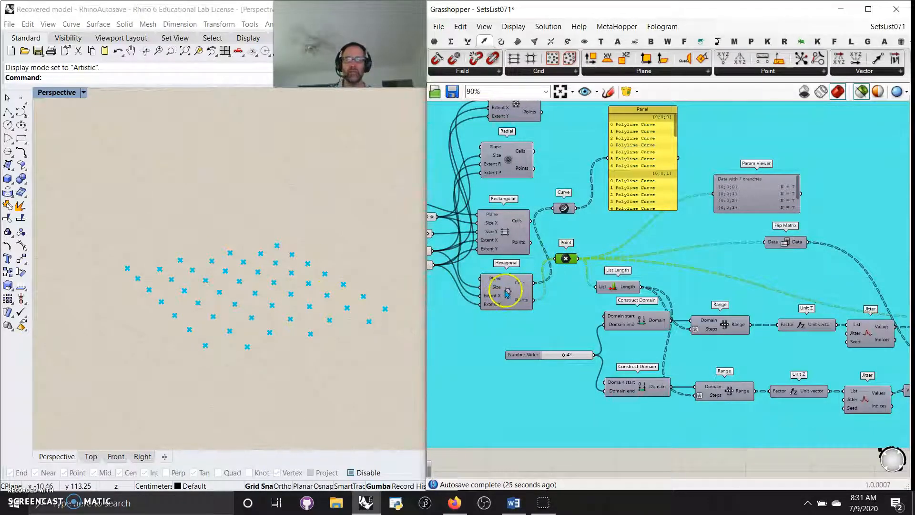
left_click(621, 288)
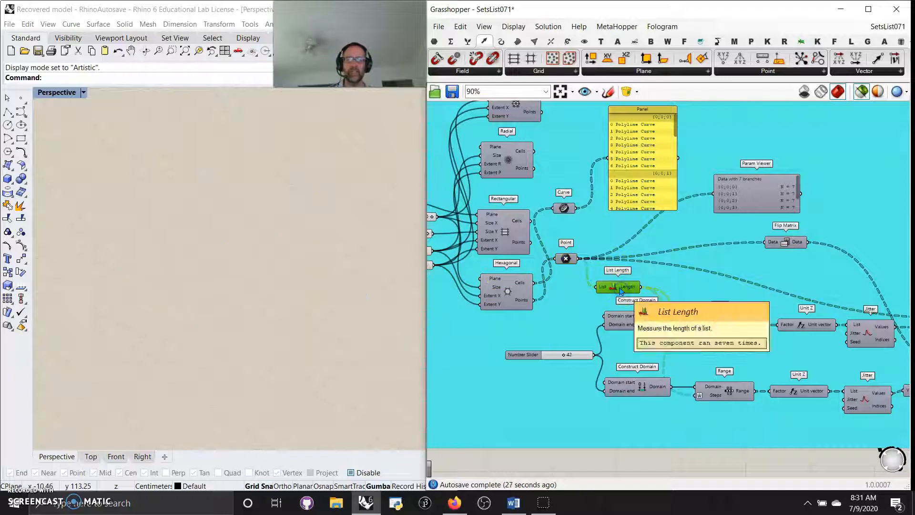
left_click(566, 259)
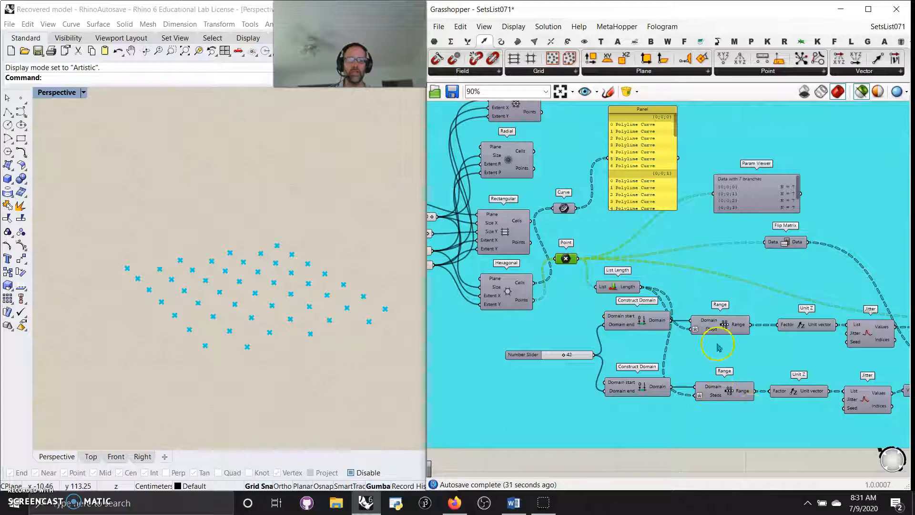
Compare the curves produced by the two Interpolate components by selecting them alternately.
right_click_drag(836, 433, 657, 394)
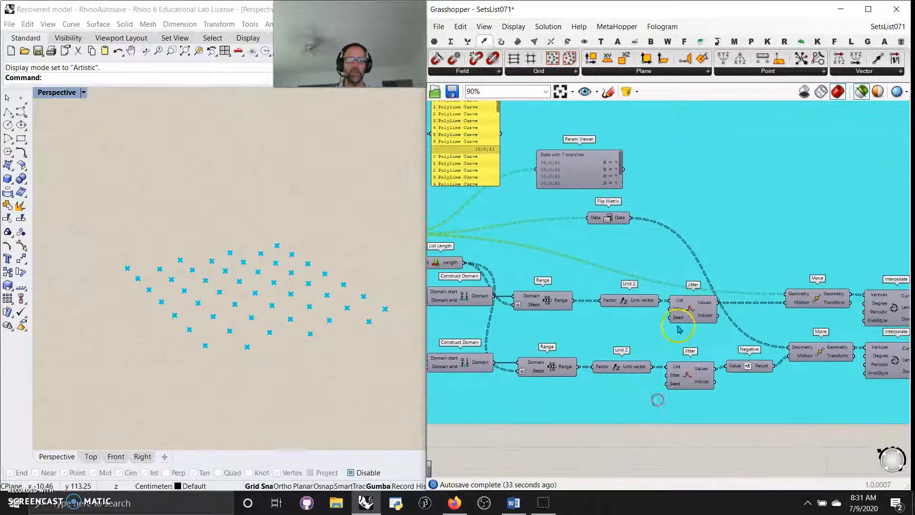
right_click_drag(859, 419, 674, 402)
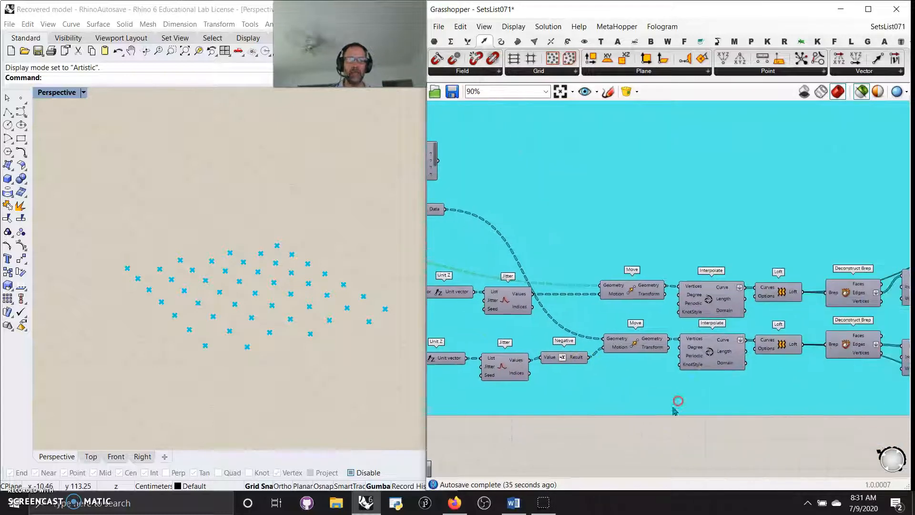
left_click(710, 350)
left_click(708, 307)
left_click(711, 356)
left_click(709, 297)
left_click(711, 346)
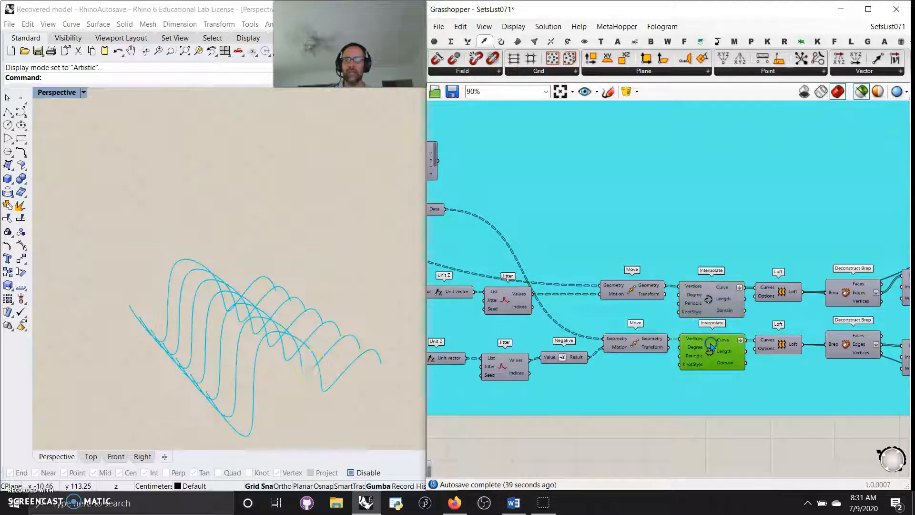
left_click(707, 299)
left_click(710, 347)
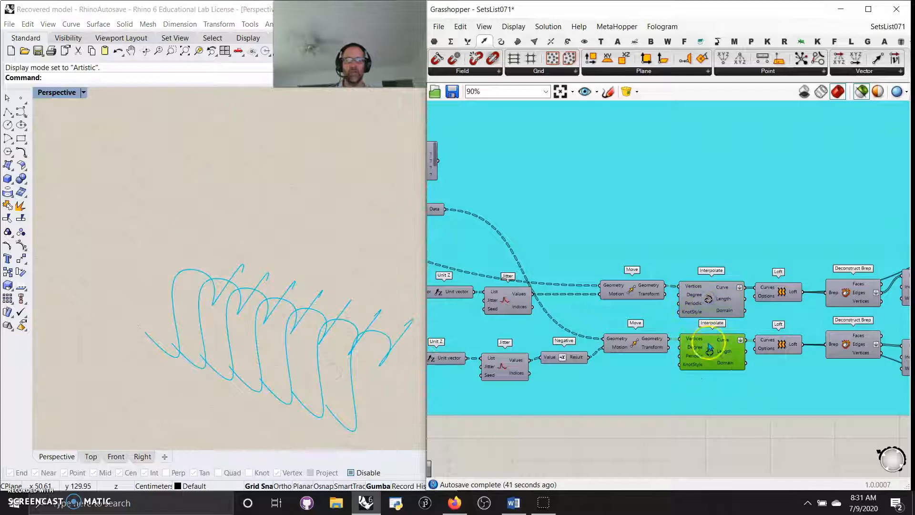
Examine the geometry of the two Loft components that follow, their Deconstruct Brep components and both List Item components.
right_click_drag(769, 434, 646, 396)
left_click(657, 258)
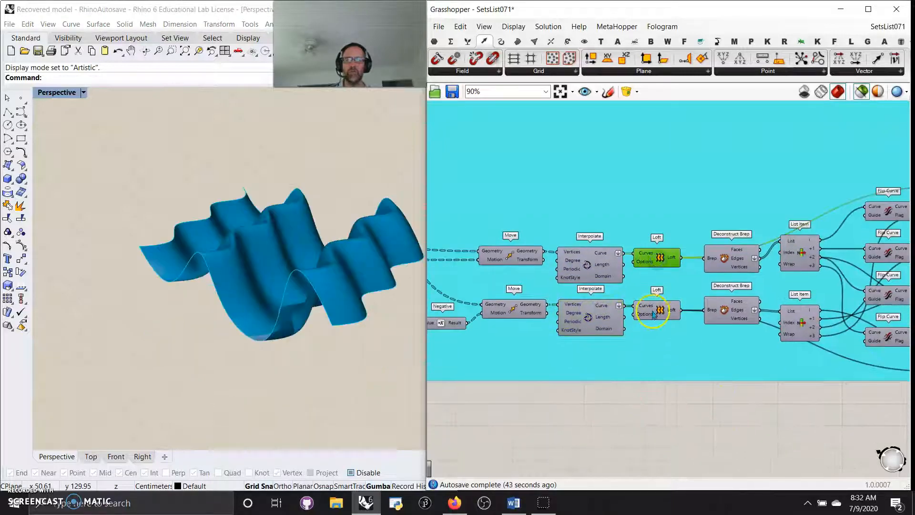
left_click(657, 310)
right_click_drag(708, 407, 582, 422)
left_click(615, 273)
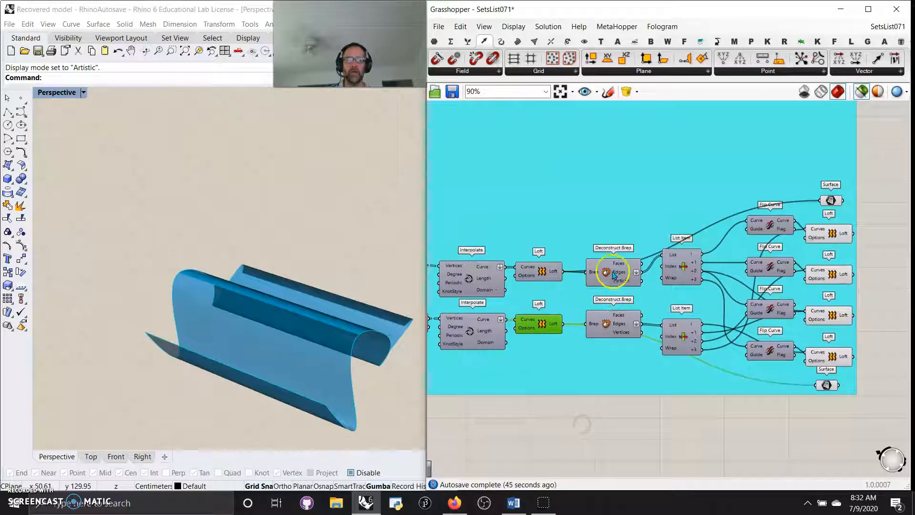
left_click(615, 328)
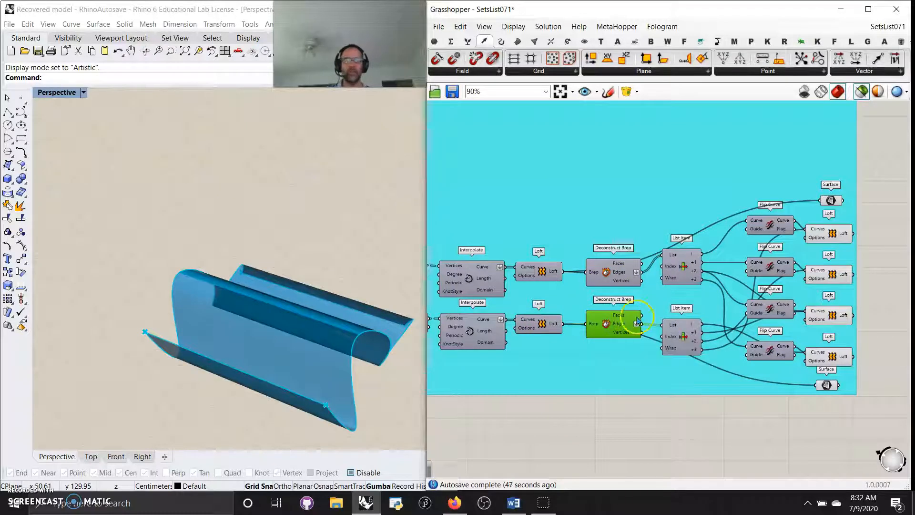
left_click(682, 269)
left_click(689, 339)
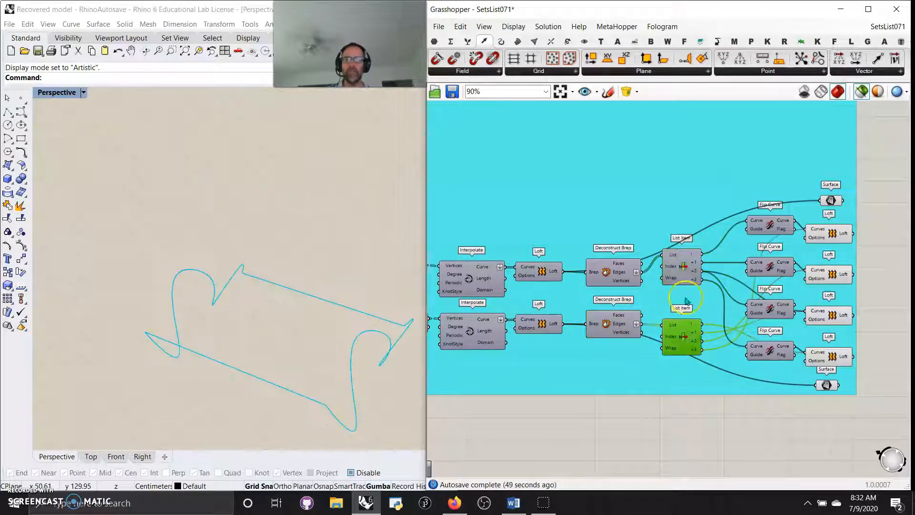
Compare the edge curves output by the two List Item components by selecting them alternately.
left_click(682, 269)
mouse_move(305, 345)
right_mouse_down()
mouse_move(267, 347)
mouse_move(270, 355)
mouse_move(312, 347)
mouse_move(316, 333)
mouse_move(317, 347)
right_mouse_up()
left_click(695, 268)
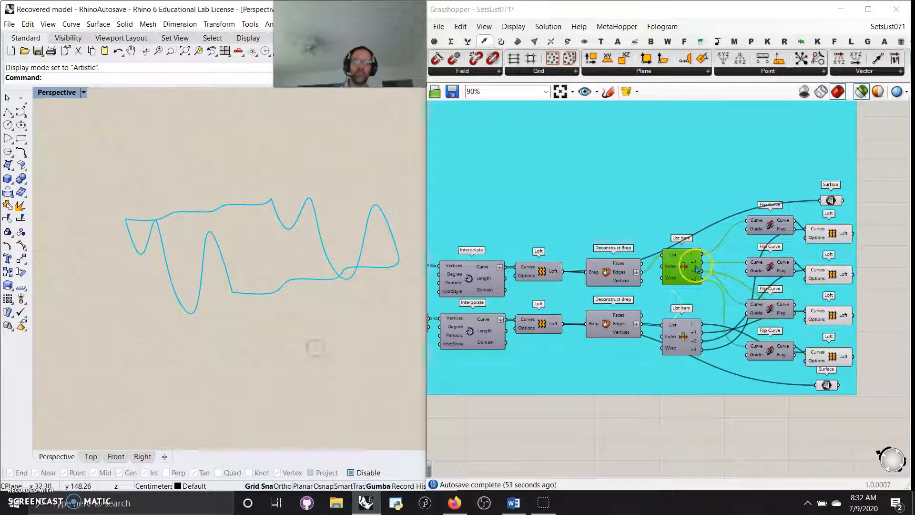
left_click(682, 333)
left_click(683, 269)
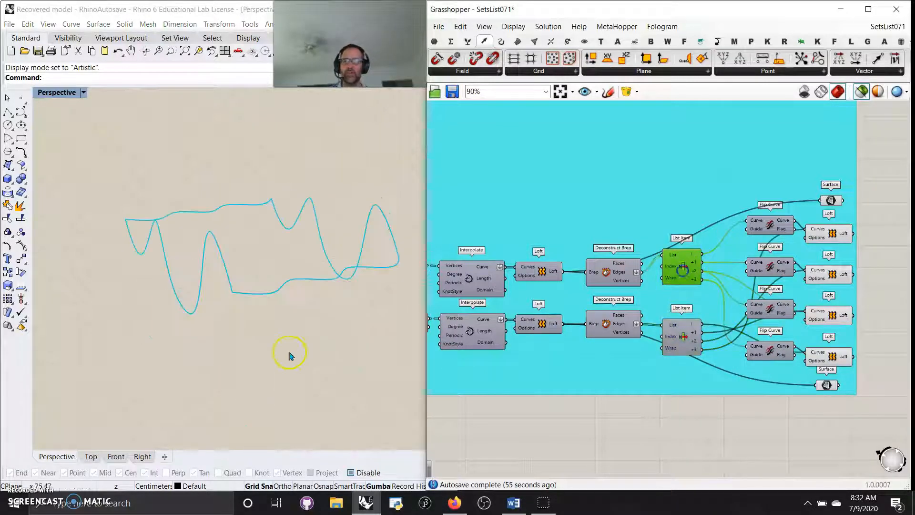
Examine the curve passed through each of the four Flip Curve components, one after another.
right_click_drag(710, 434, 574, 425)
right_click_drag(491, 435, 555, 435)
left_click(707, 216)
left_click(706, 255)
left_click(705, 298)
left_click(705, 339)
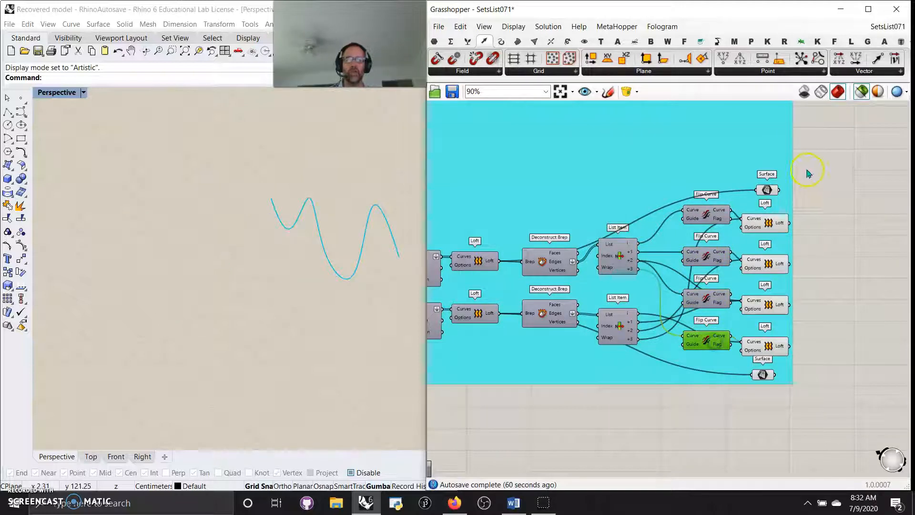
Examine the side surfaces of the four final Loft components individually, then all four together as one selection.
left_click(768, 222)
left_click(765, 264)
left_click(768, 305)
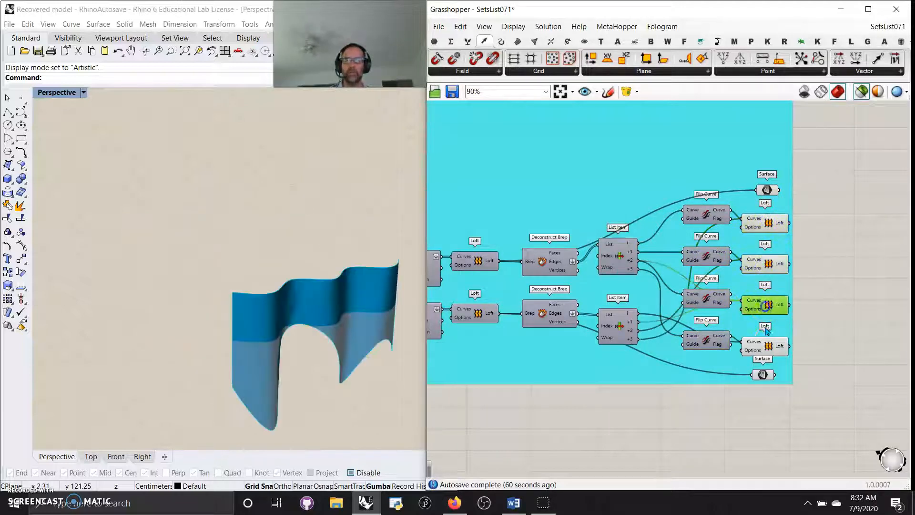
left_click(769, 344)
left_click_drag(819, 372, 756, 207)
mouse_move(218, 376)
right_mouse_down()
mouse_move(327, 383)
mouse_move(208, 374)
right_mouse_up()
scroll(208, 373, "down", 6)
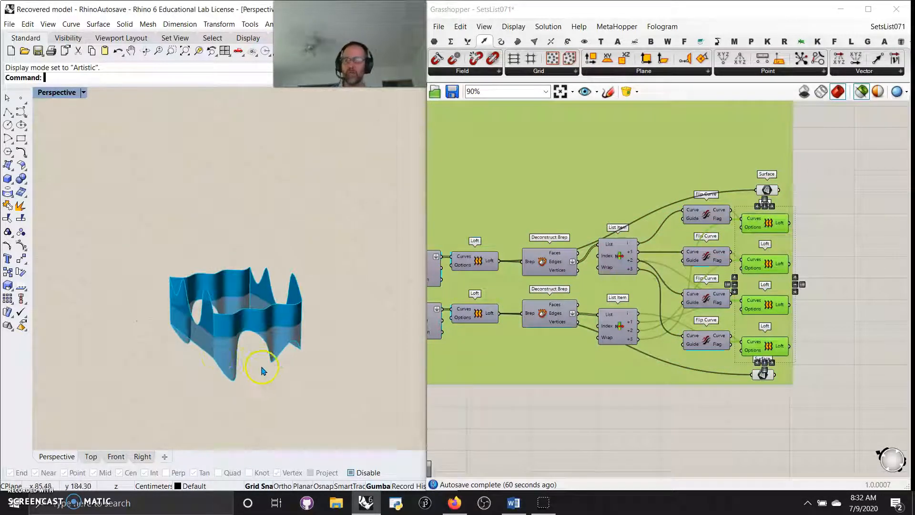
scroll(267, 339, "up", 6)
Set the two grid extent sliders feeding the grid components to 7.390 and 7.618.
right_click_drag(507, 425, 781, 392)
right_click_drag(578, 413, 727, 423)
right_click_drag(541, 395, 602, 337)
left_click(611, 222)
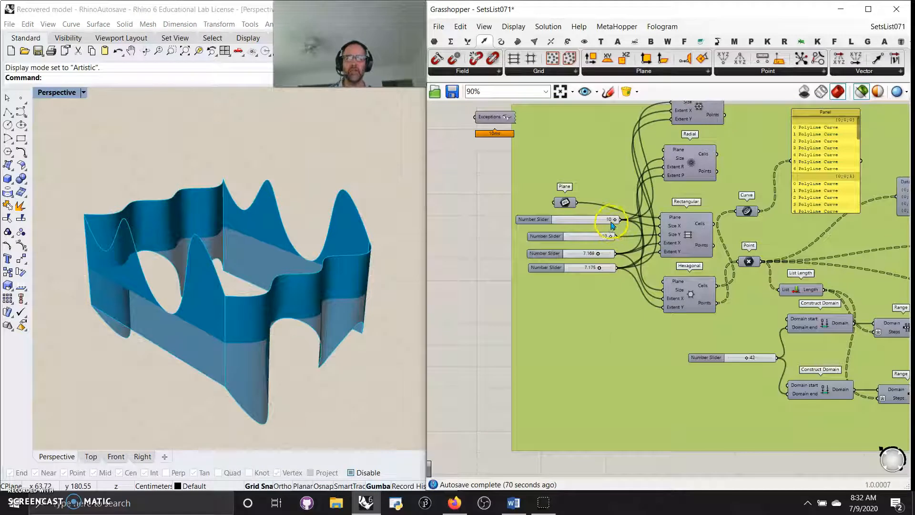
mouse_move(615, 220)
left_mouse_down()
mouse_move(588, 219)
mouse_move(614, 219)
left_mouse_up()
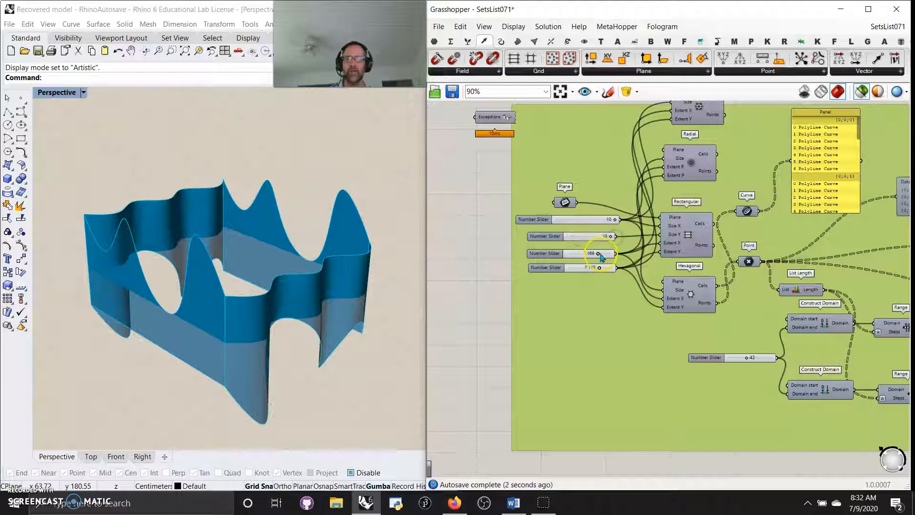
mouse_move(598, 254)
left_mouse_down()
mouse_move(590, 254)
mouse_move(605, 254)
mouse_move(603, 269)
left_mouse_up()
Turn off the selected-only preview to display the geometry of all preview-enabled components, and view the whole form.
left_click(866, 92)
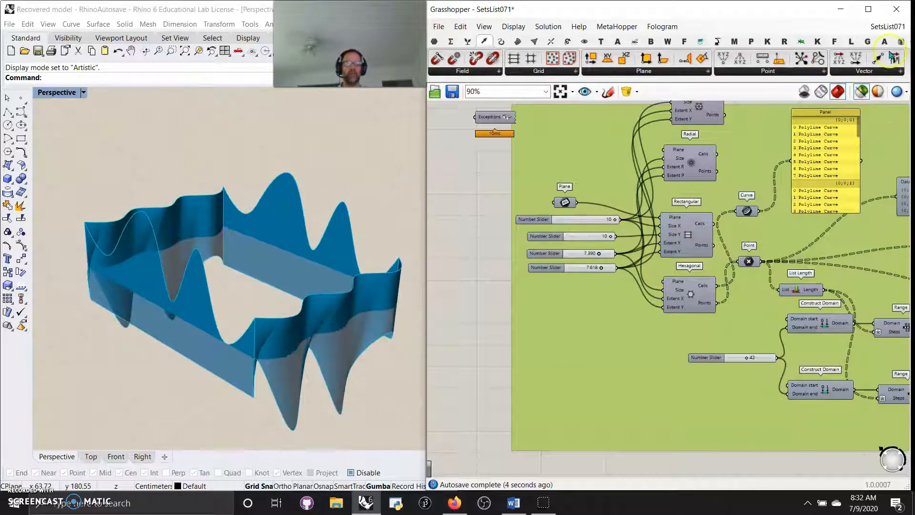
left_click(861, 93)
right_click_drag(295, 332, 81, 138)
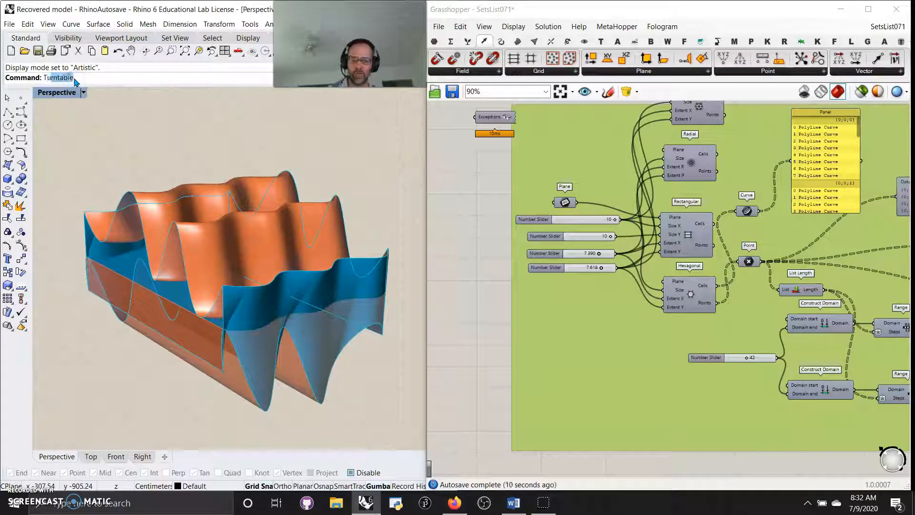
Run the Turntable command in Rhino and rotate the Perspective view around the form at a negative speed.
type("urn")
key("Return")
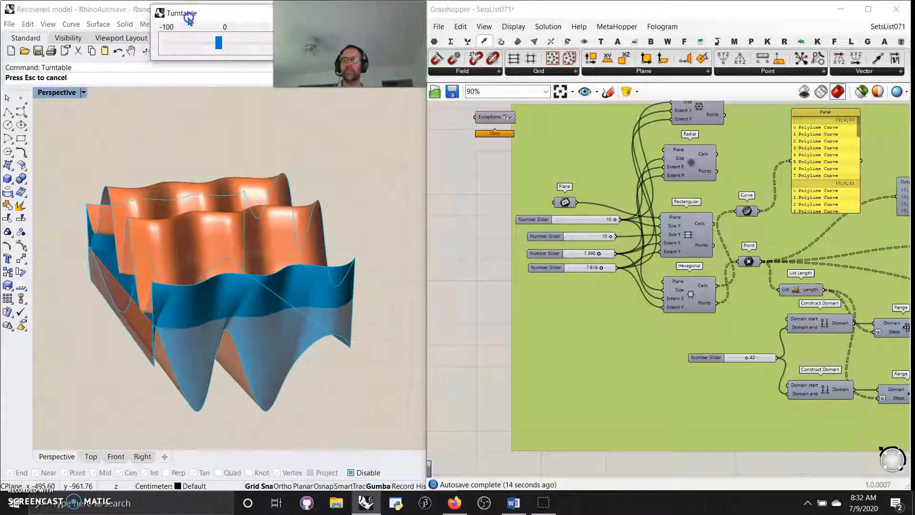
left_click_drag(205, 45, 200, 44)
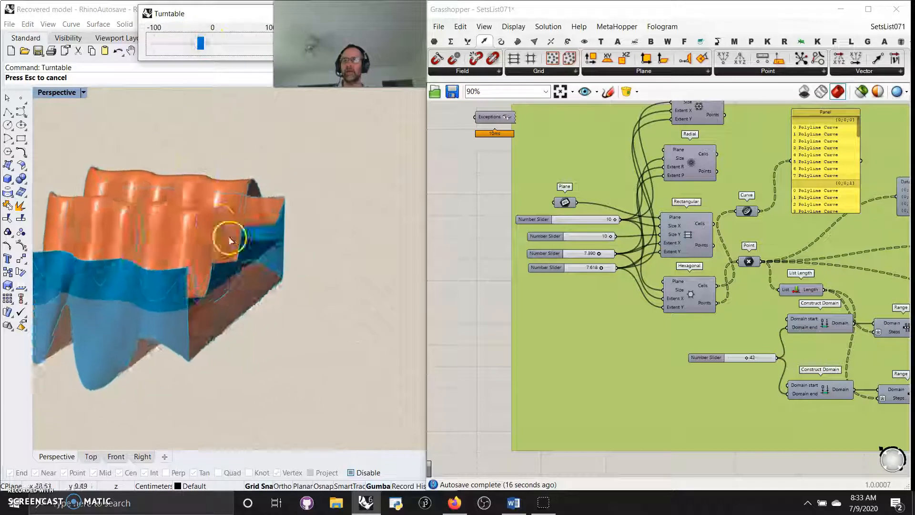